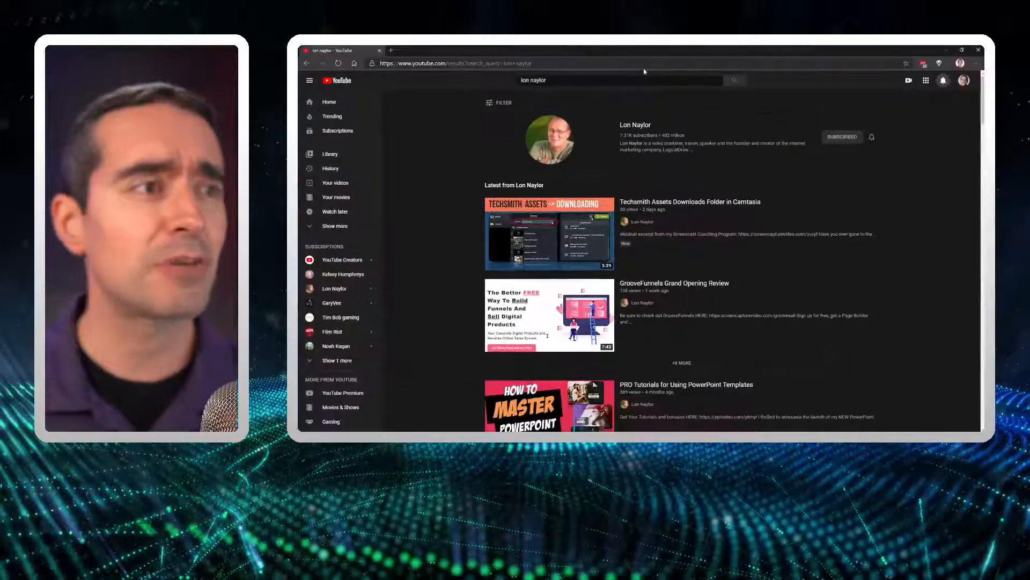
Open screencapturevideo.com in a new browser tab
left_click(391, 50)
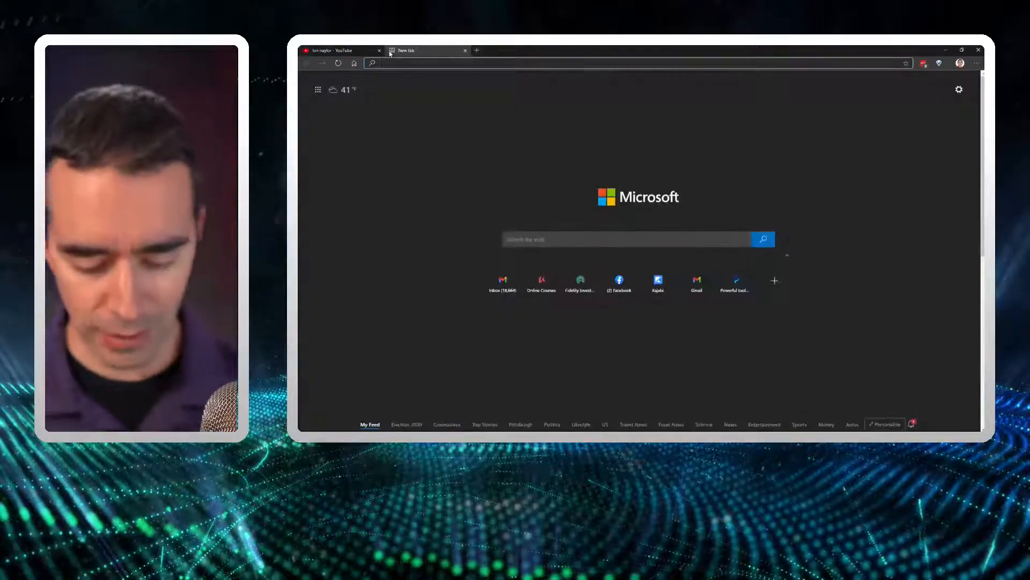
type("screencapturevideo.com")
key("Right")
key("Return")
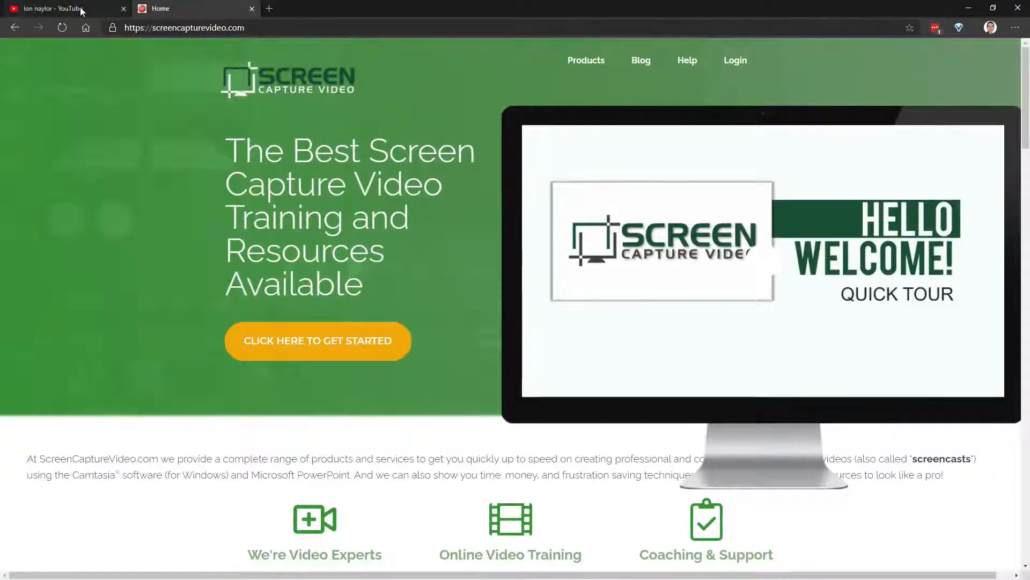
left_click(81, 9)
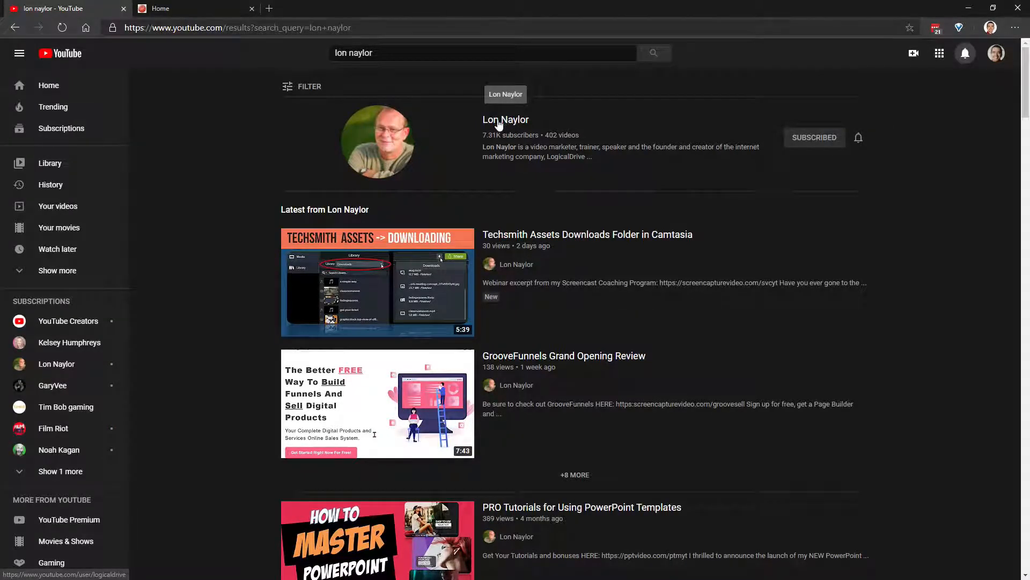
left_click(371, 27)
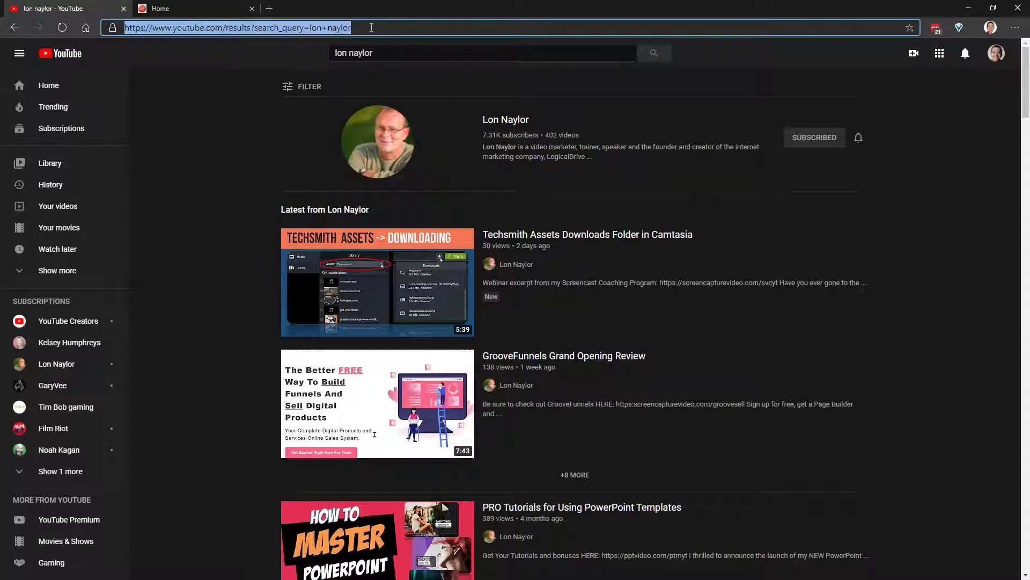
type("https://www.youtube.com/user/logicaldrive")
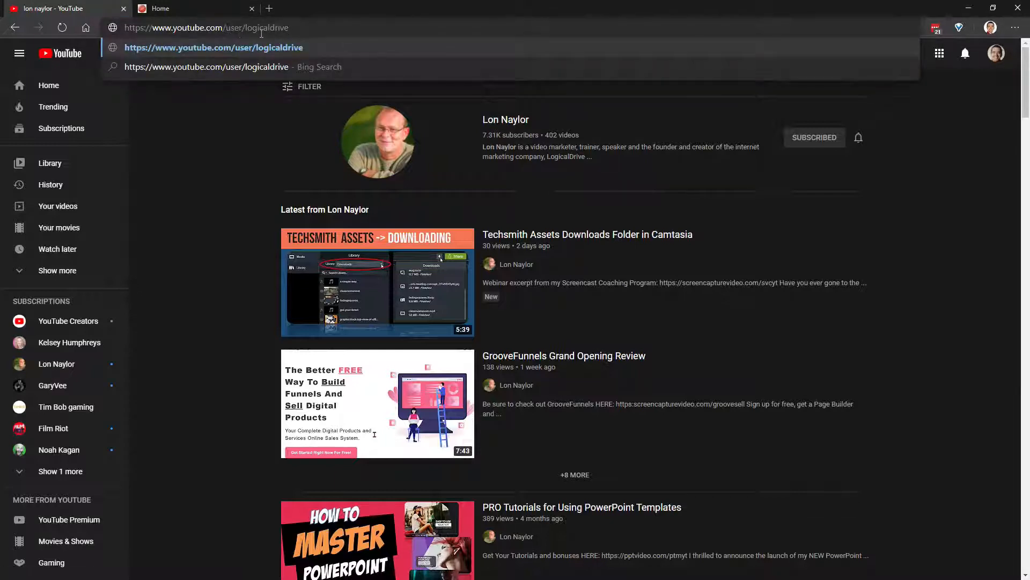
left_click(970, 9)
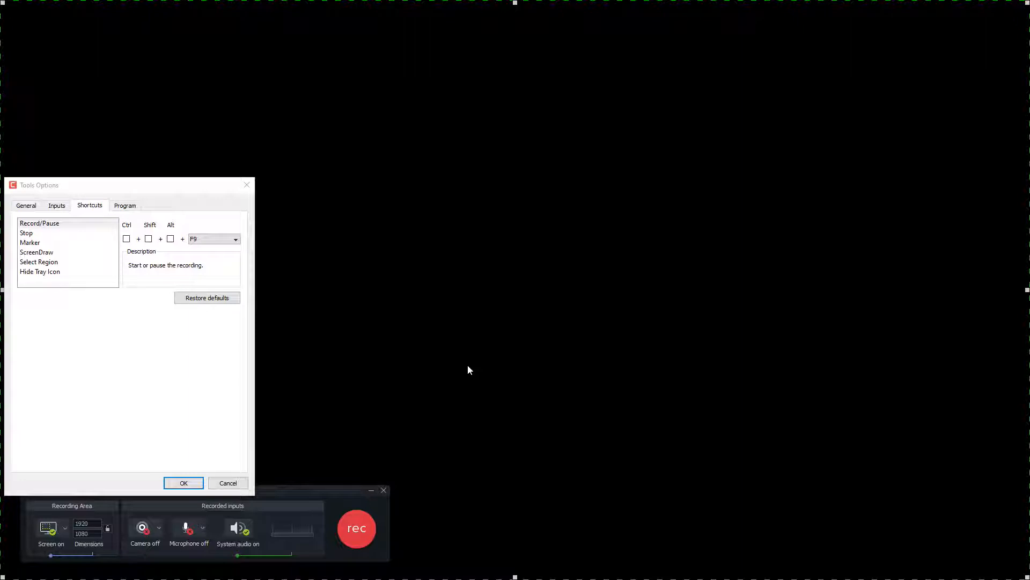
Restore the recorder's default shortcuts and check the keys assigned to Record/Pause and Stop
left_click(226, 298)
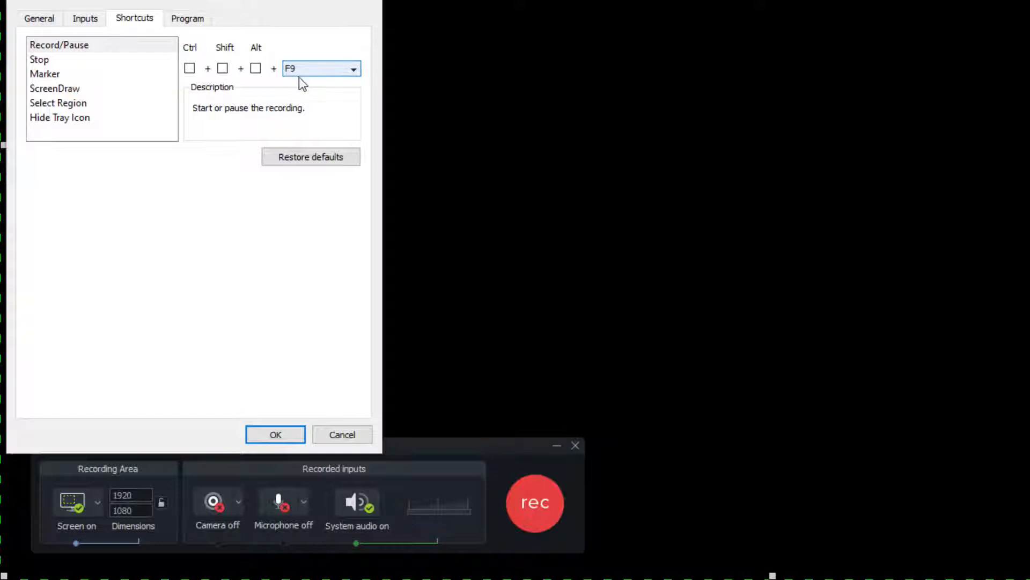
left_click(44, 61)
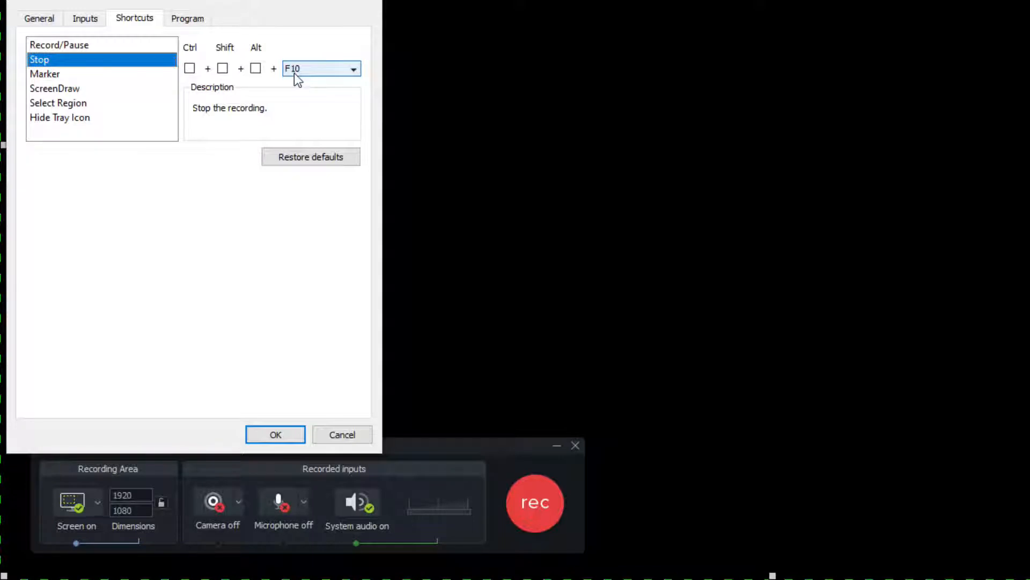
left_click(85, 45)
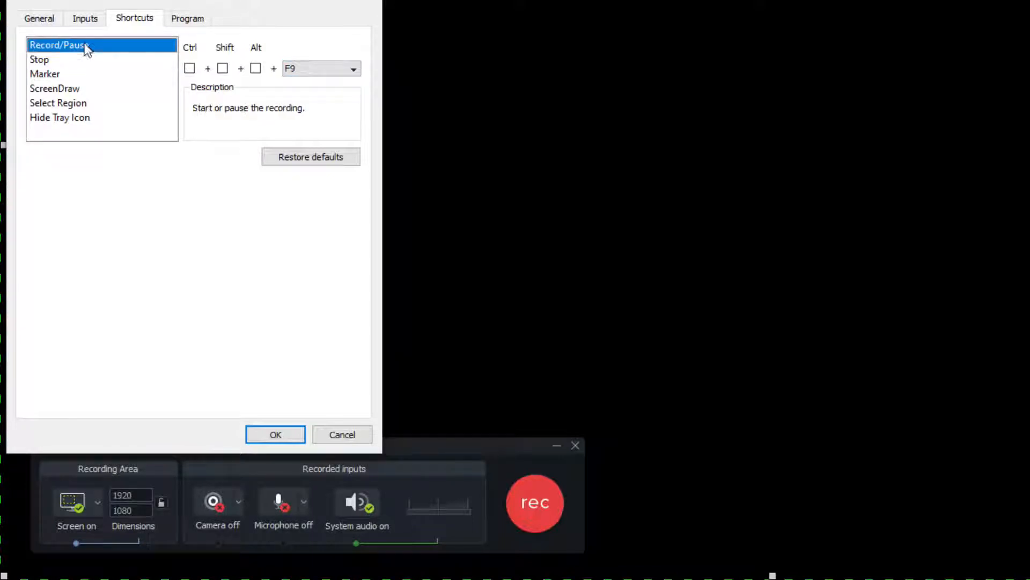
left_click(83, 60)
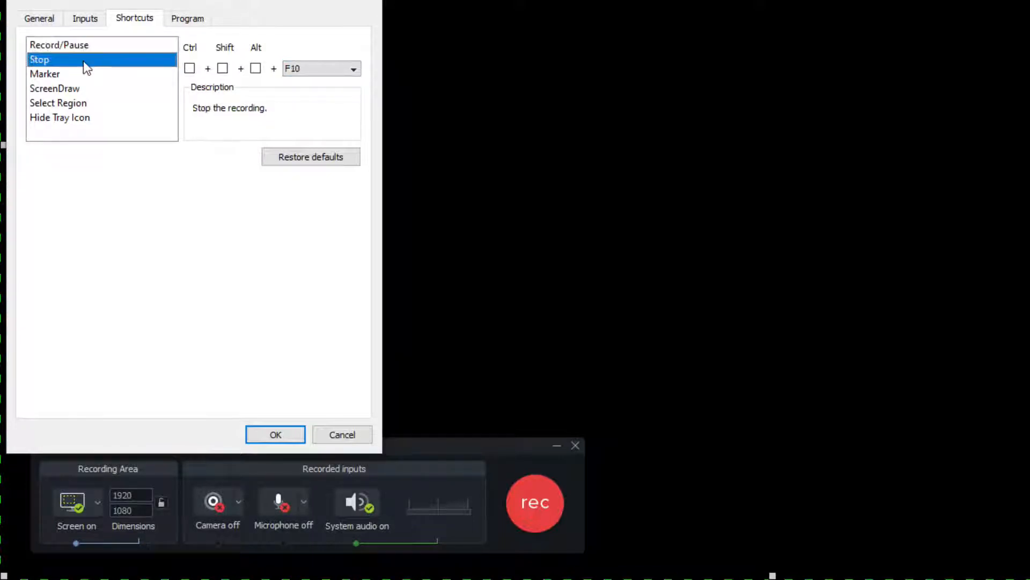
Set the Record/Pause shortcut to F2 and confirm the recorder options
left_click(82, 46)
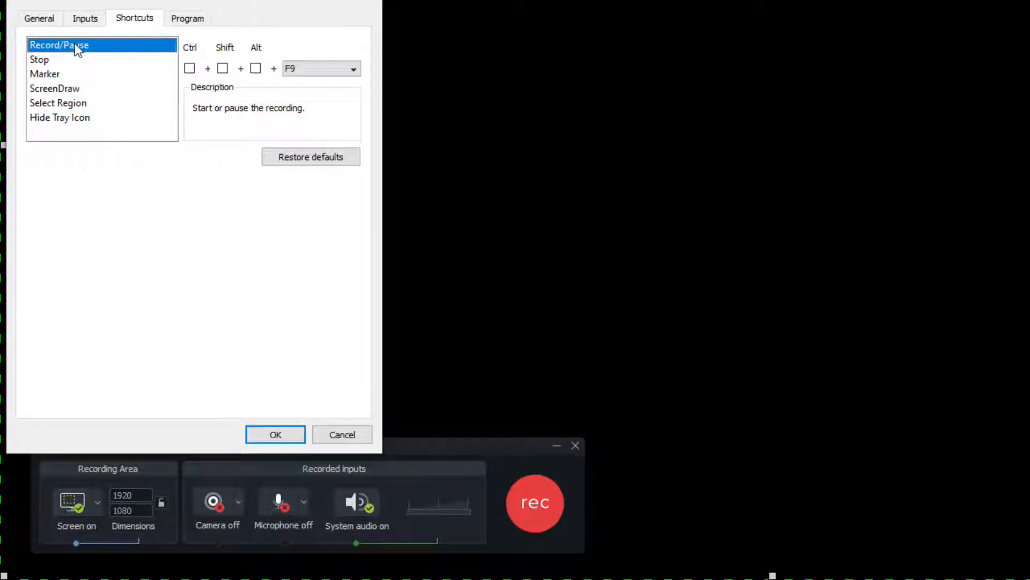
left_click(354, 69)
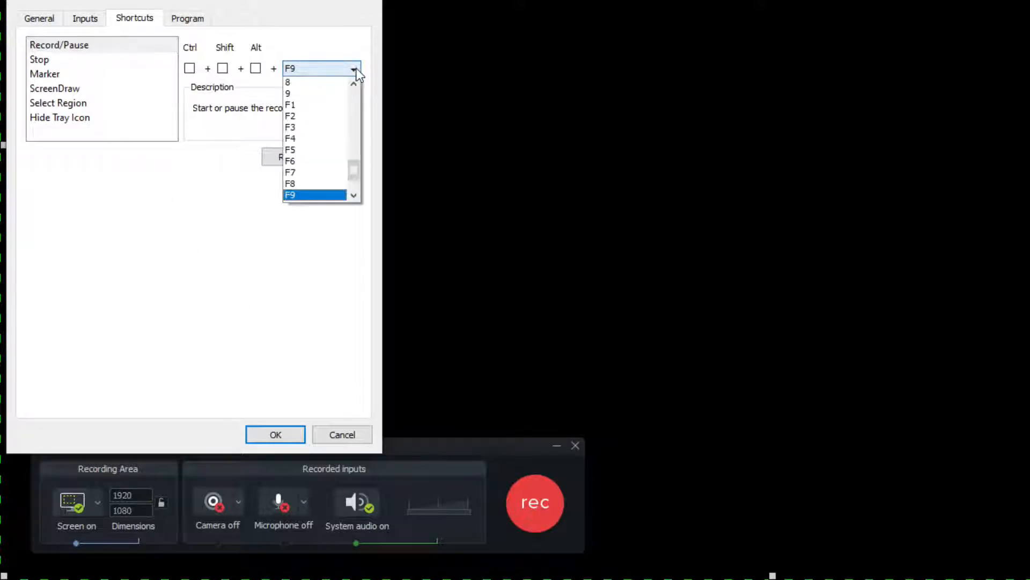
left_click(317, 111)
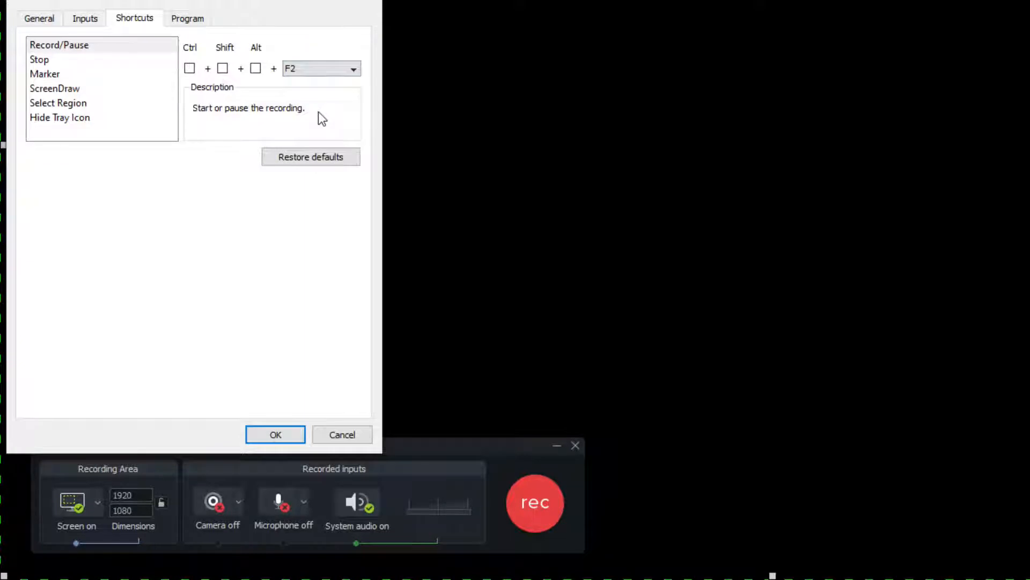
left_click(275, 435)
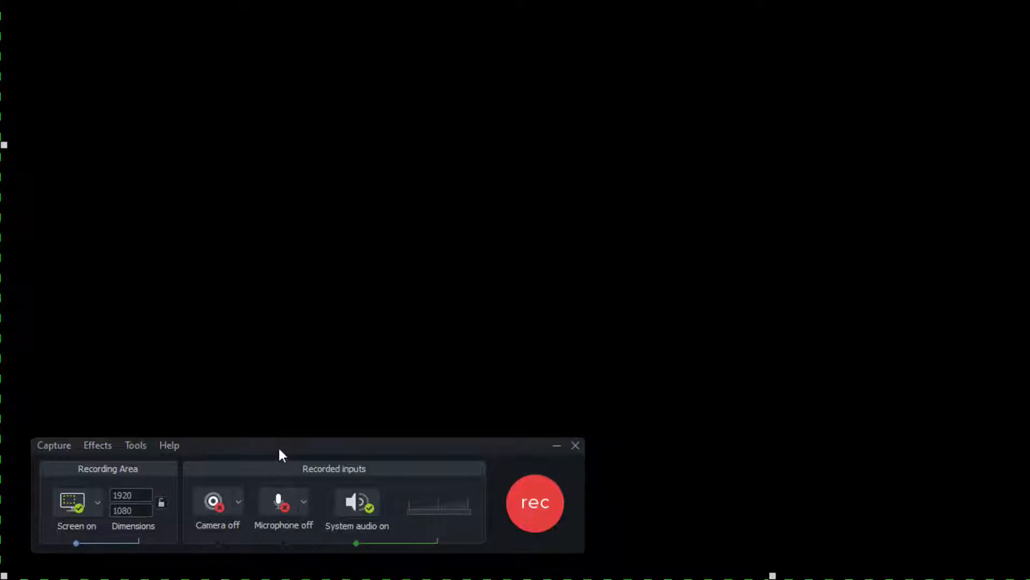
Start a test screen recording, pause it after a few seconds and resume it
left_click(532, 504)
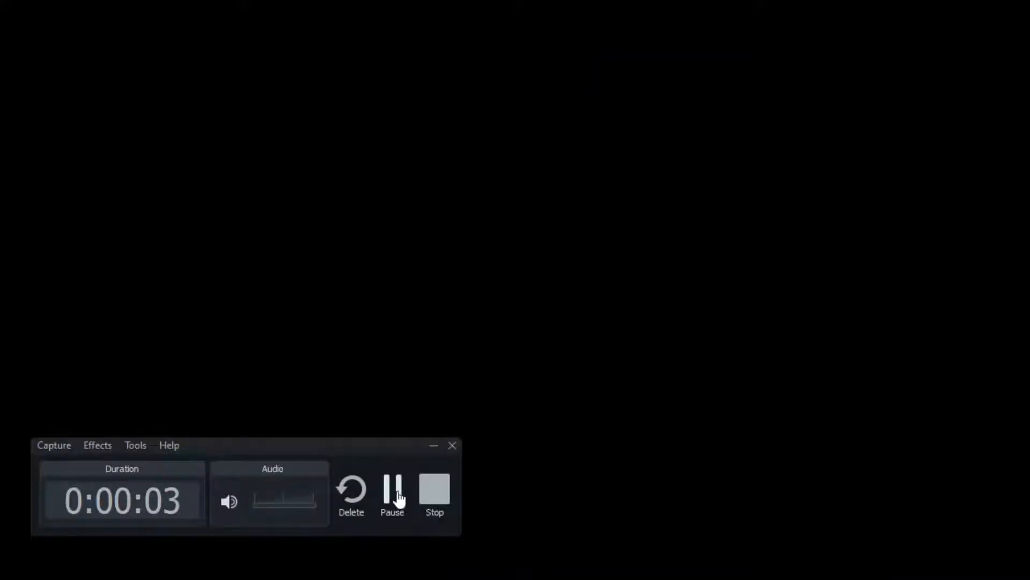
left_click(390, 490)
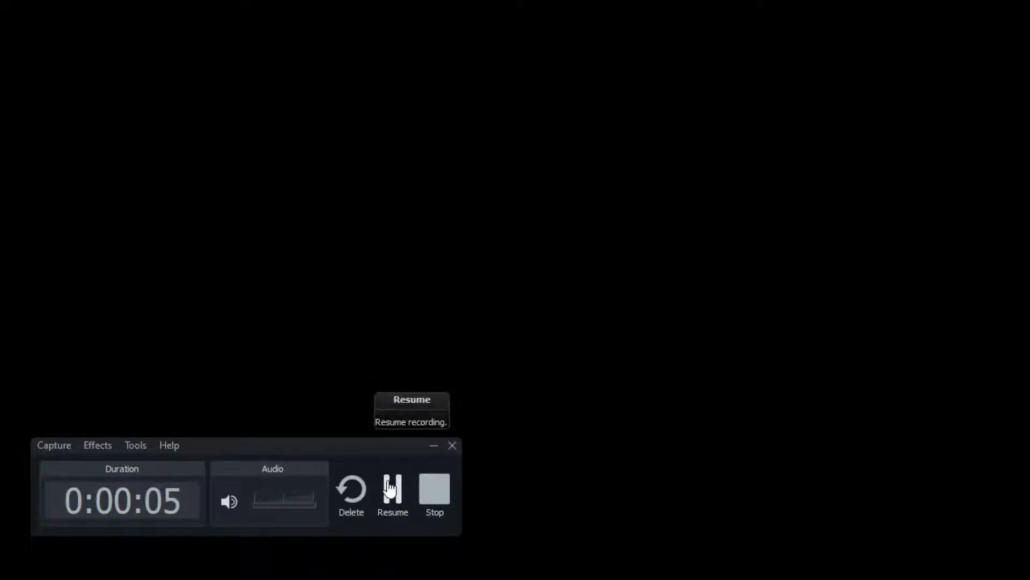
left_click(390, 488)
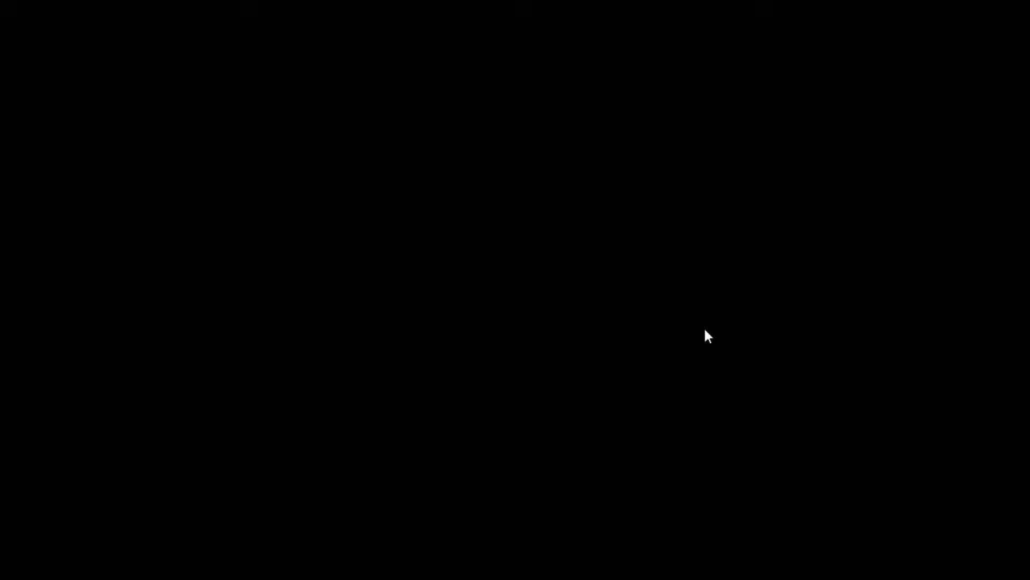
Stop the test recording and delete it without saving
key("F10")
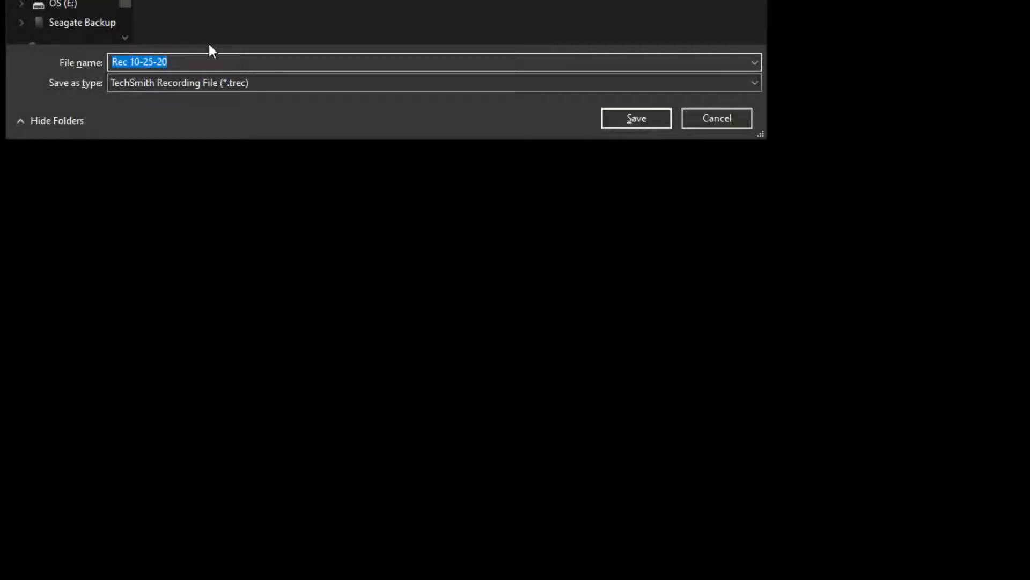
left_click(716, 118)
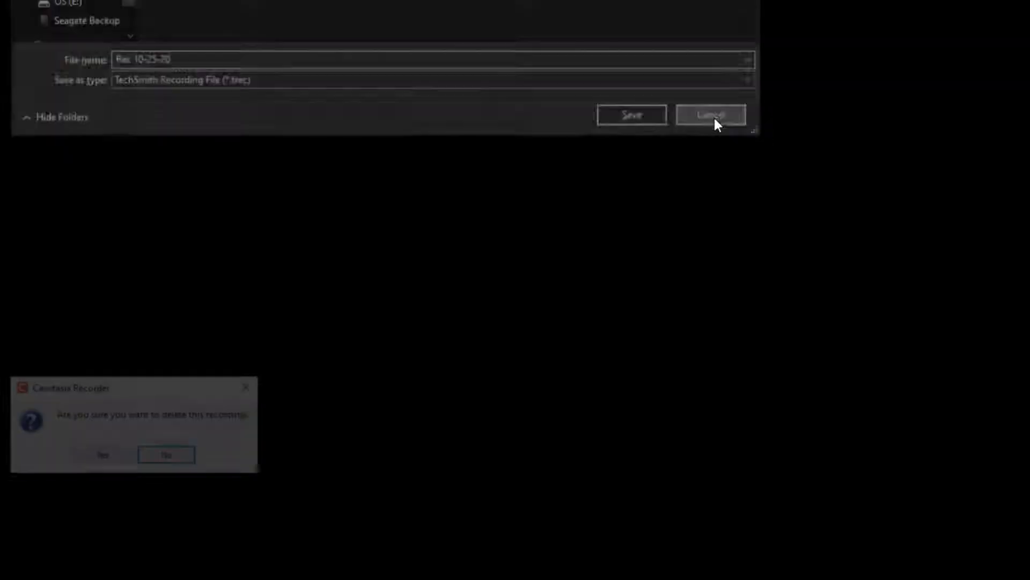
left_click(102, 455)
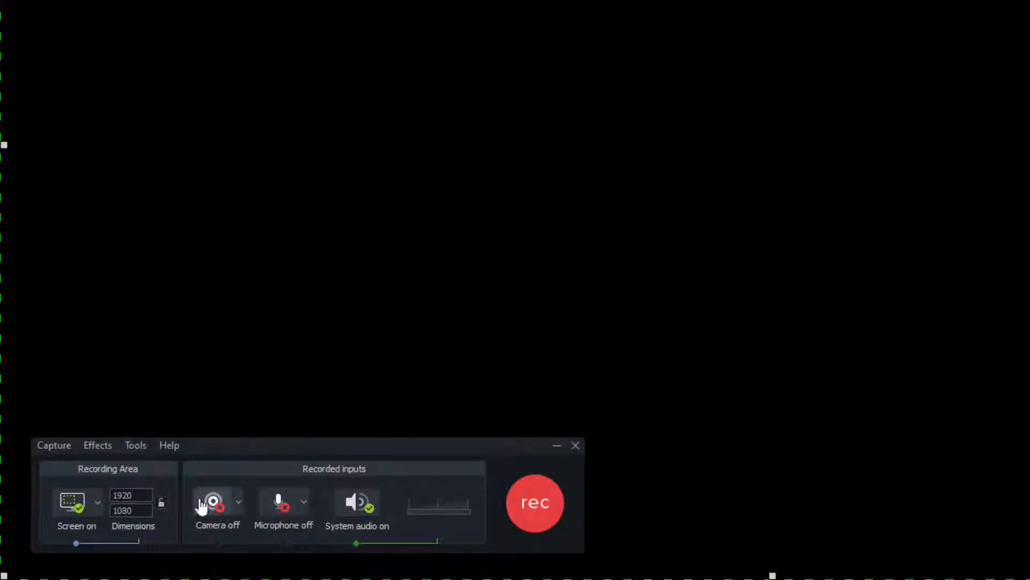
Examine the recorder's Program options, including the countdown setting, and close the recorder
left_click(135, 445)
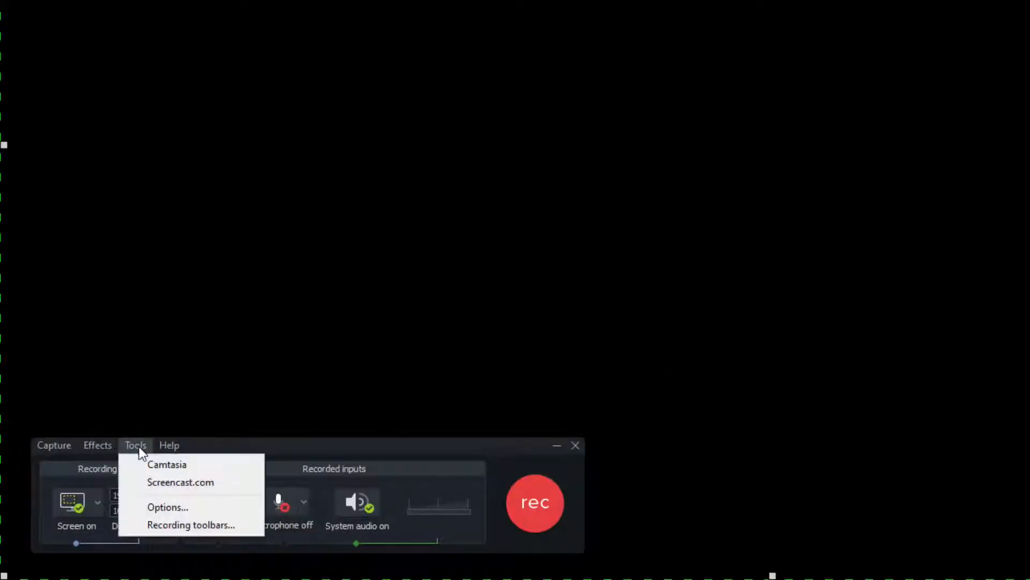
left_click(158, 504)
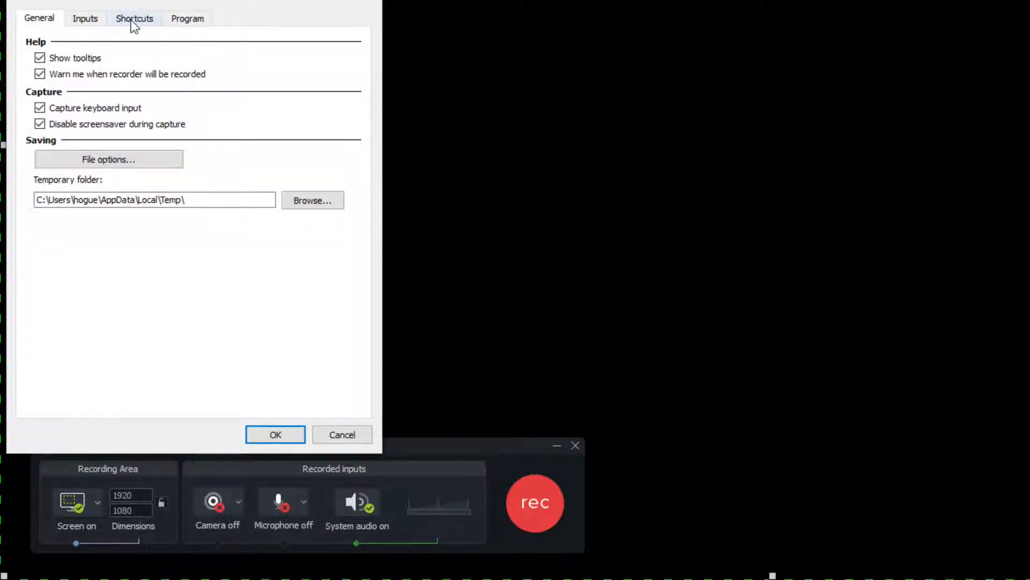
left_click(189, 20)
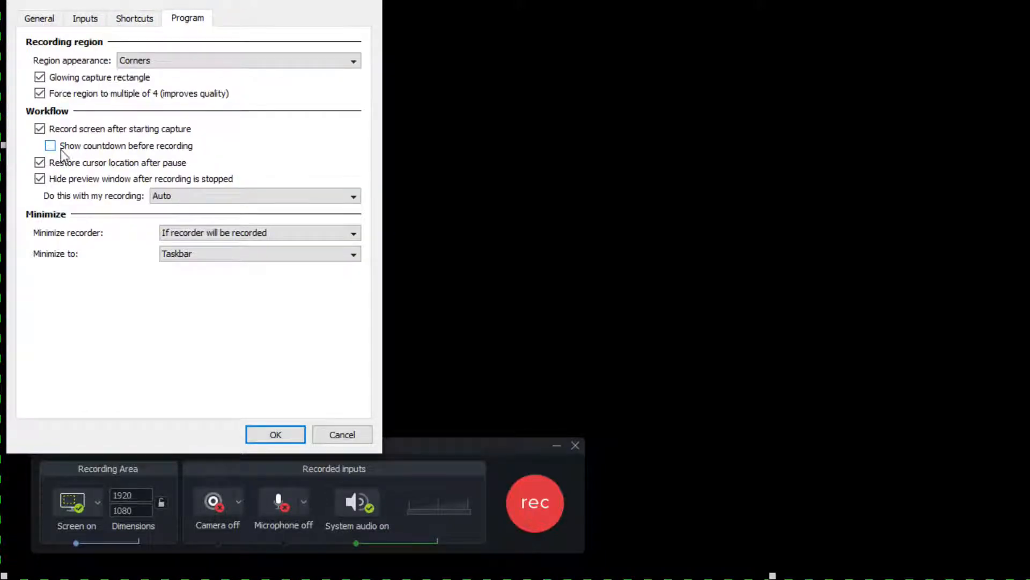
left_click(275, 439)
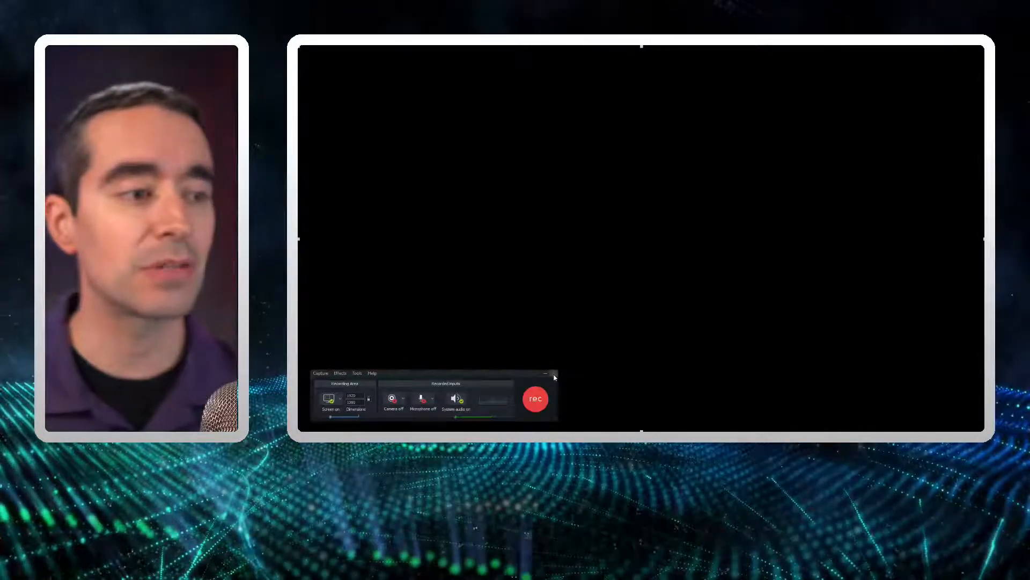
left_click(551, 372)
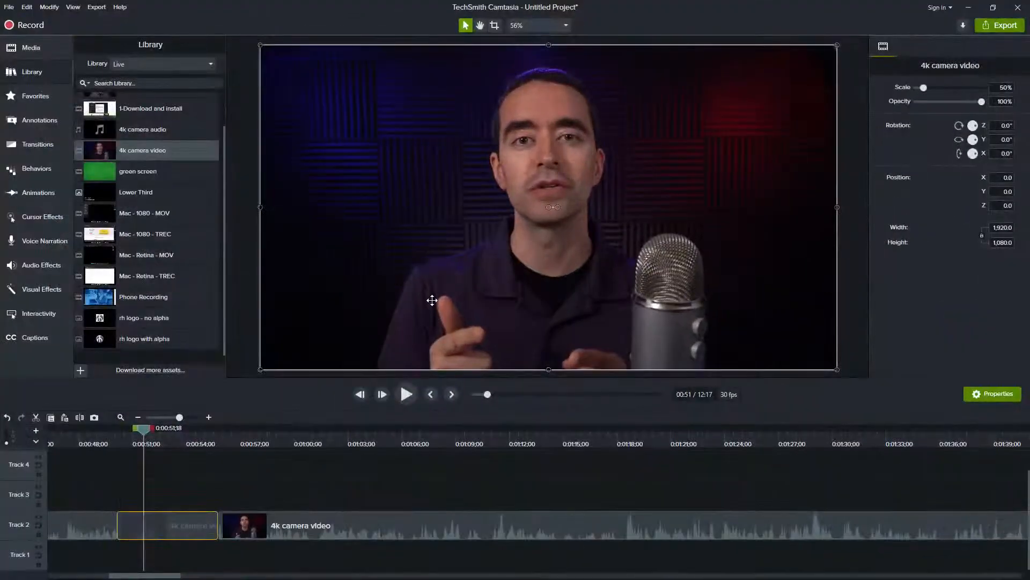
Undo the cuts made to the 4k camera video clip on Track 2 and display the whole clip
left_click(89, 485)
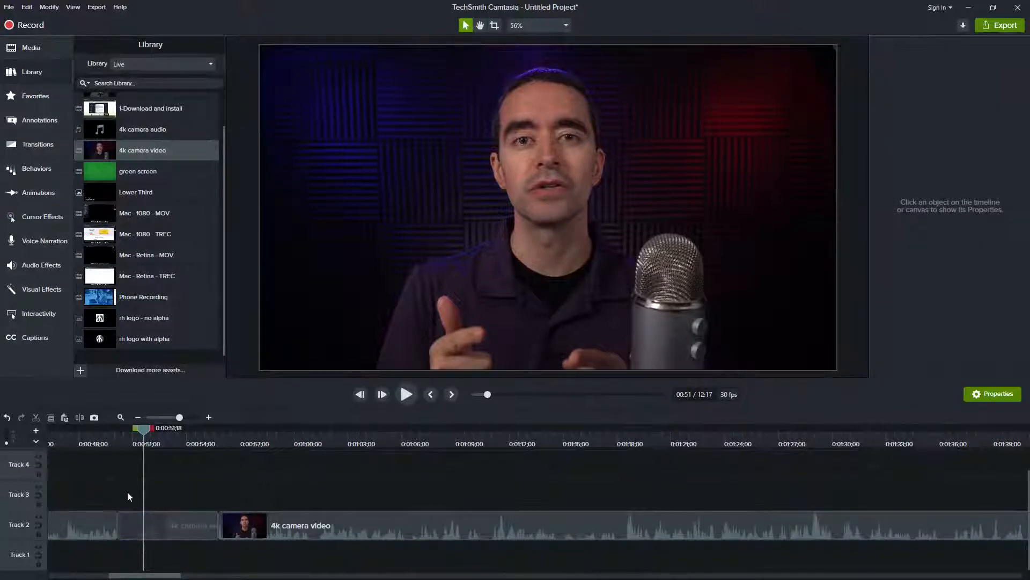
key("ctrl+z")
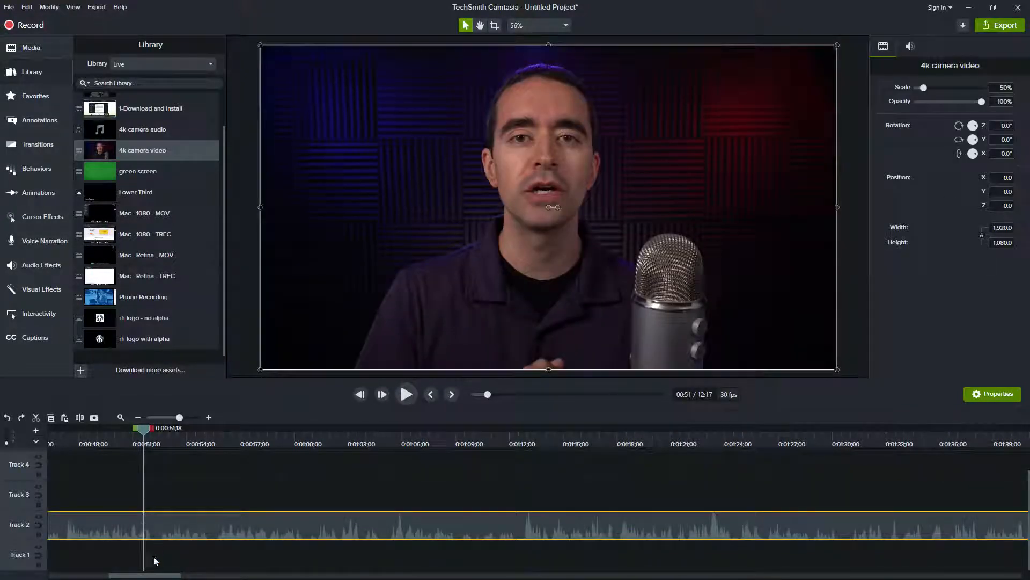
left_click_drag(150, 575, 89, 576)
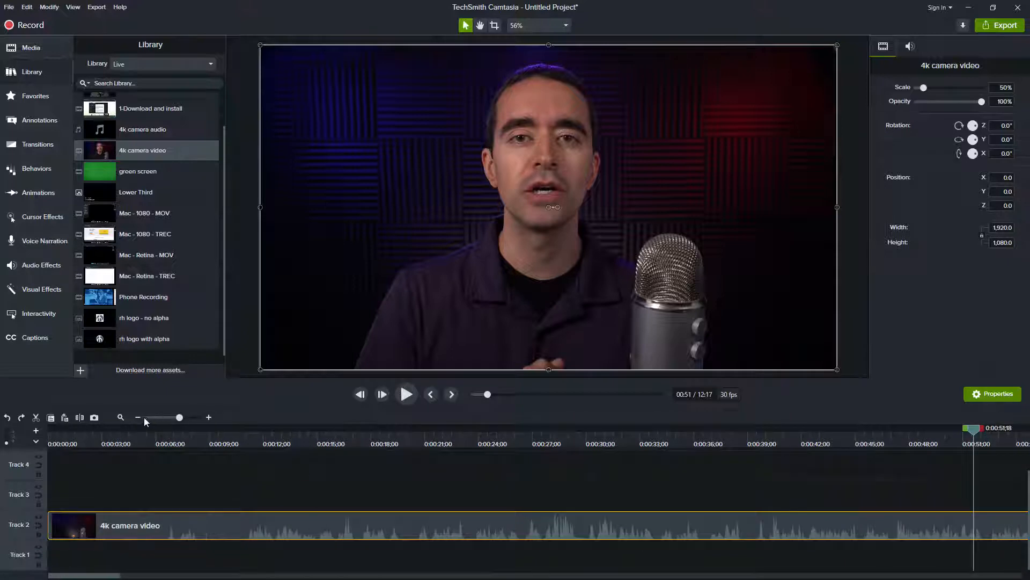
left_click(121, 418)
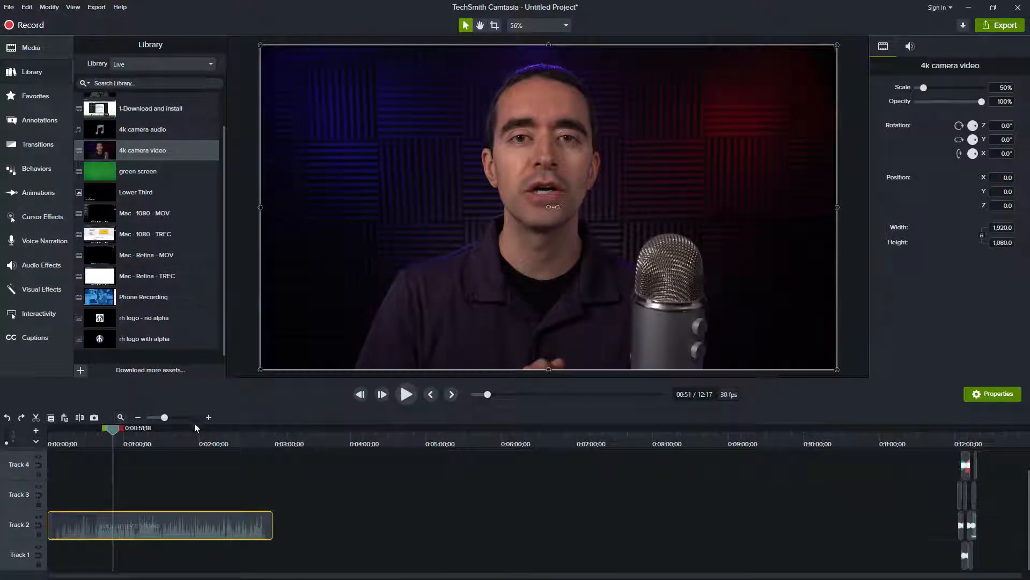
left_click(177, 417)
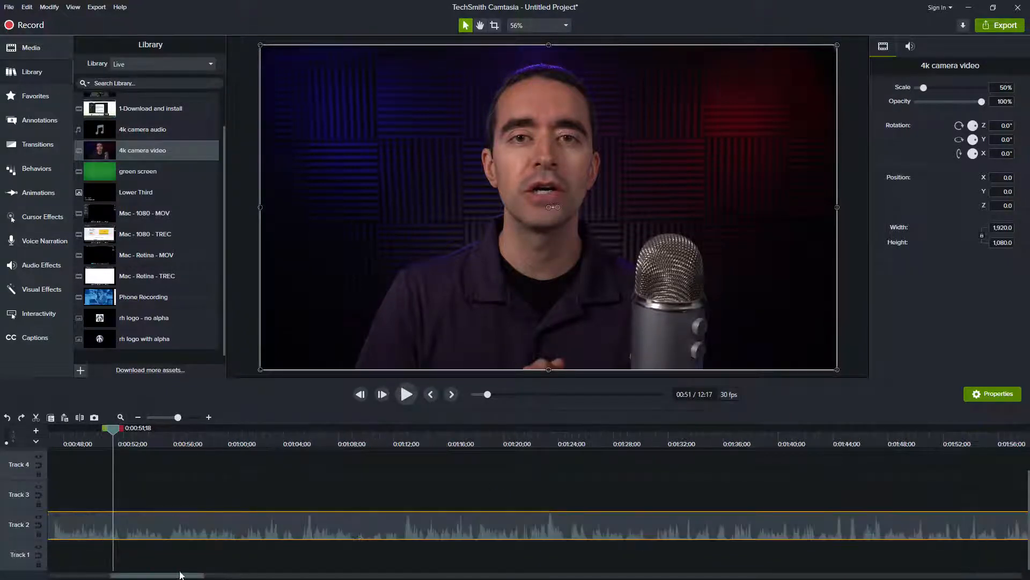
left_click_drag(179, 575, 118, 574)
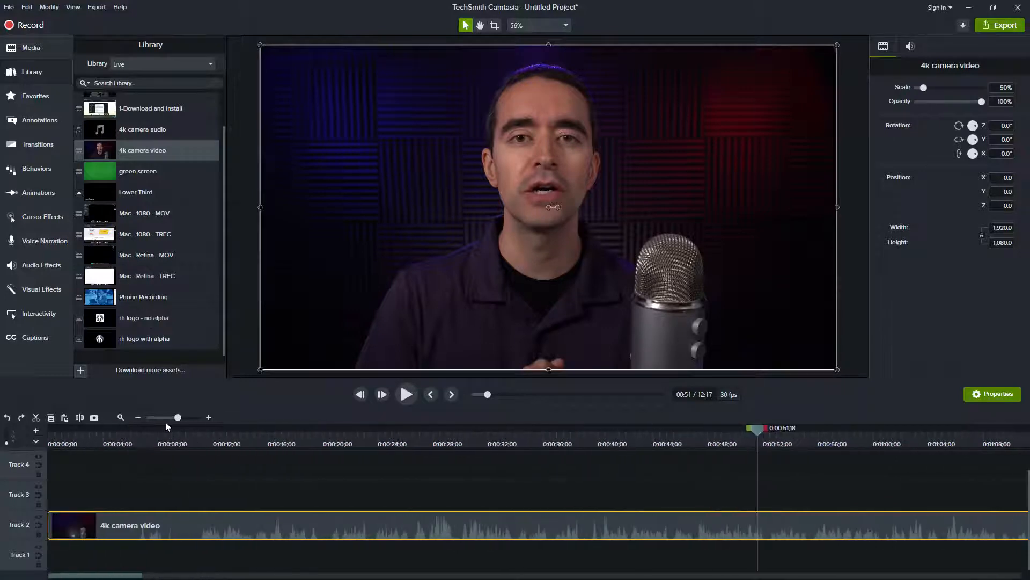
left_click(137, 417)
left_click(137, 417)
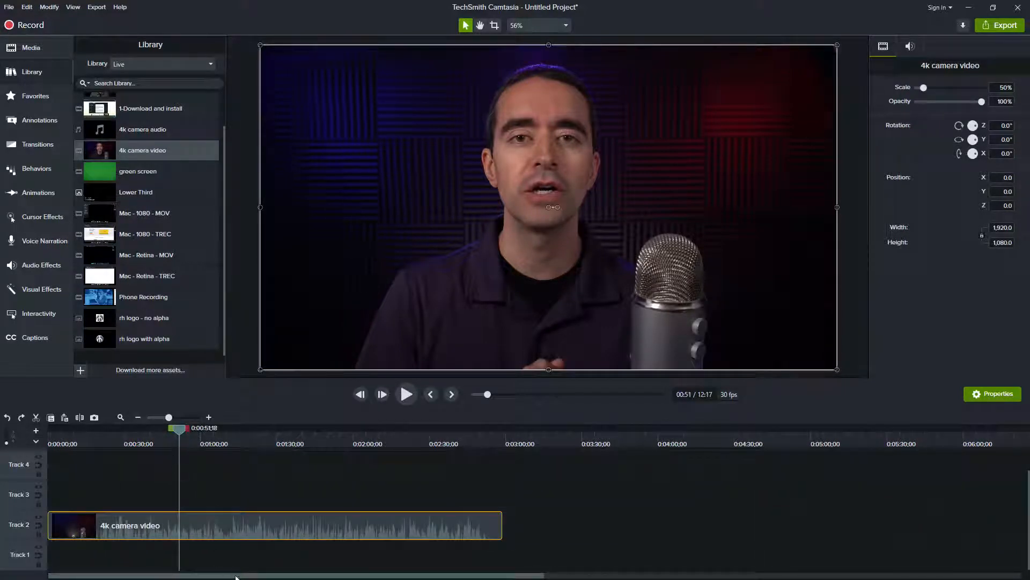
Import the image 2020-10-25 thumbnail v3 from the 2020-10-25 folder in File Explorer into Camtasia's Media Bin
left_click(151, 130)
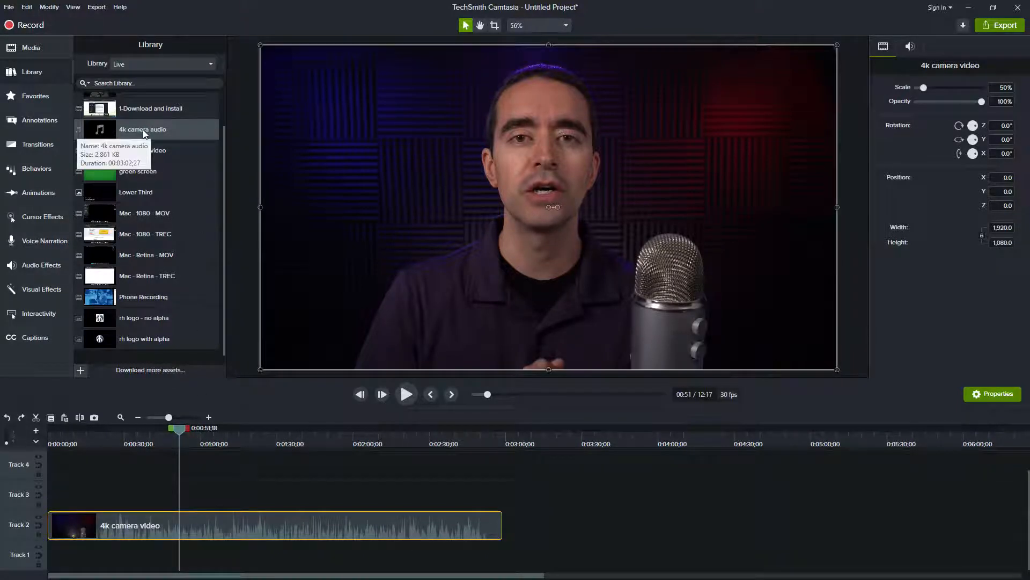
left_click(34, 48)
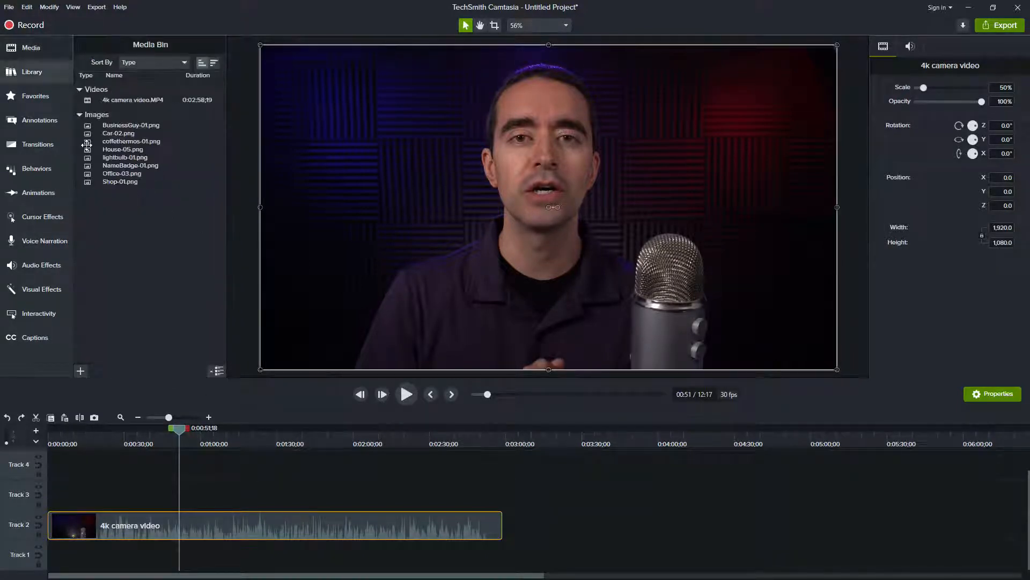
right_click(136, 224)
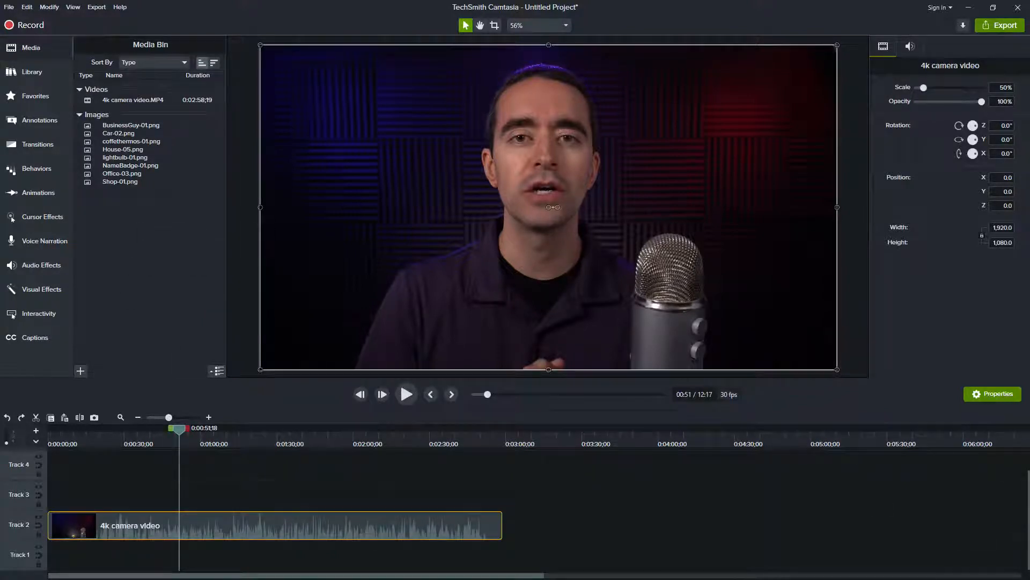
key("alt+Tab")
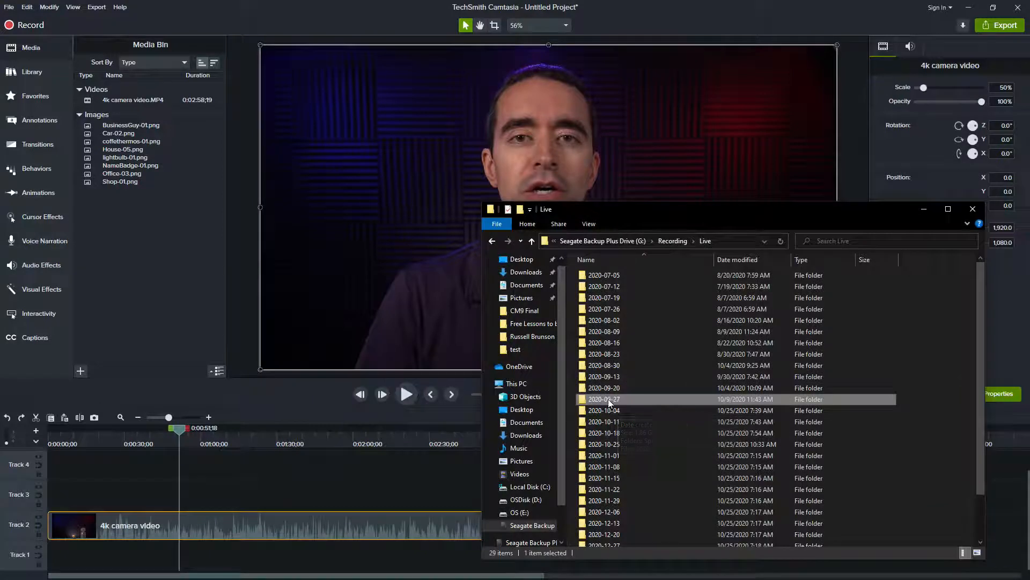
left_click(610, 444)
double_click(610, 443)
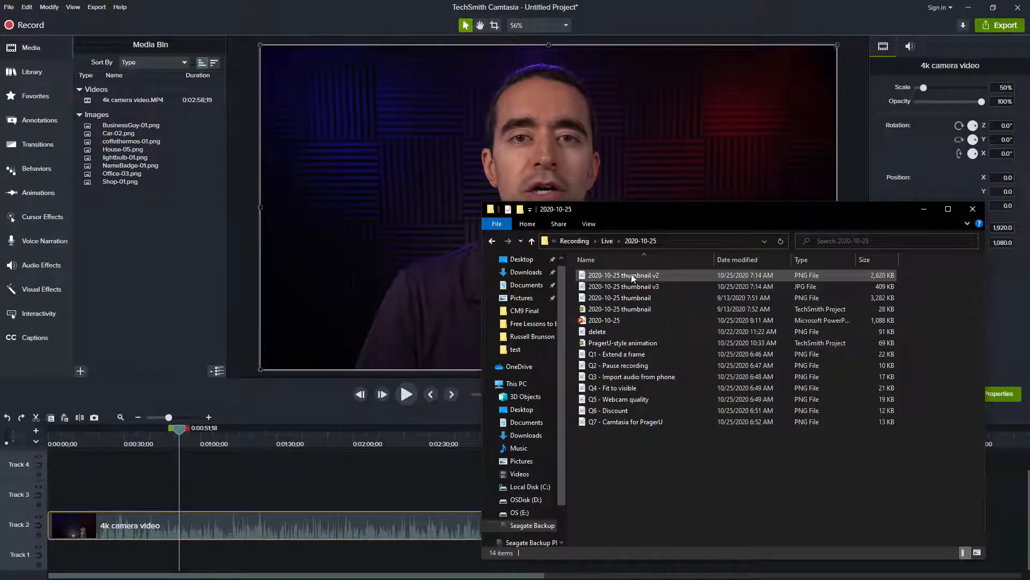
left_click_drag(614, 284, 126, 228)
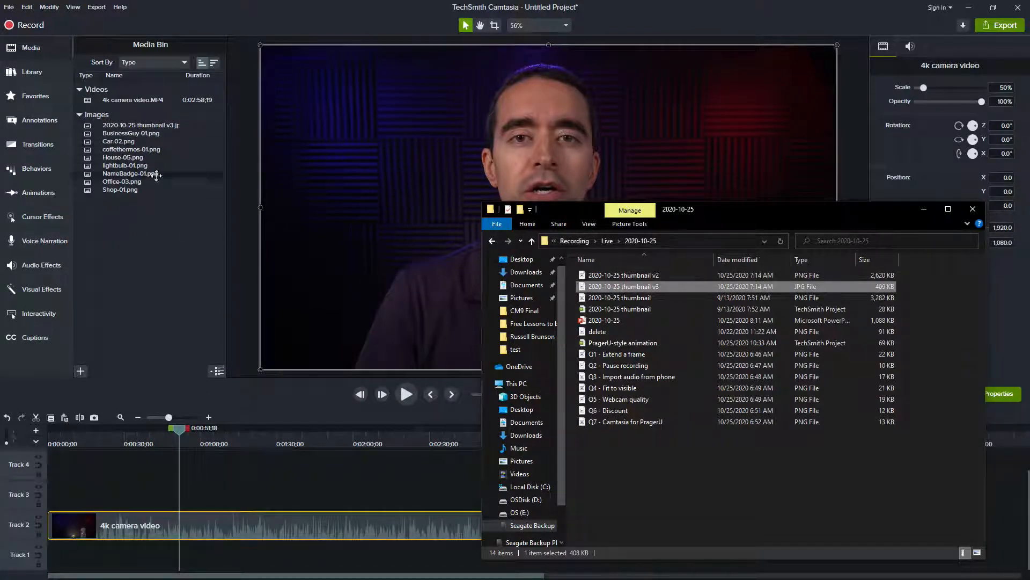
Place the library's 4k camera audio at the start of Track 1 and shift the 4k camera video to start at about 2 seconds
left_click(30, 69)
left_click_drag(158, 109, 45, 564)
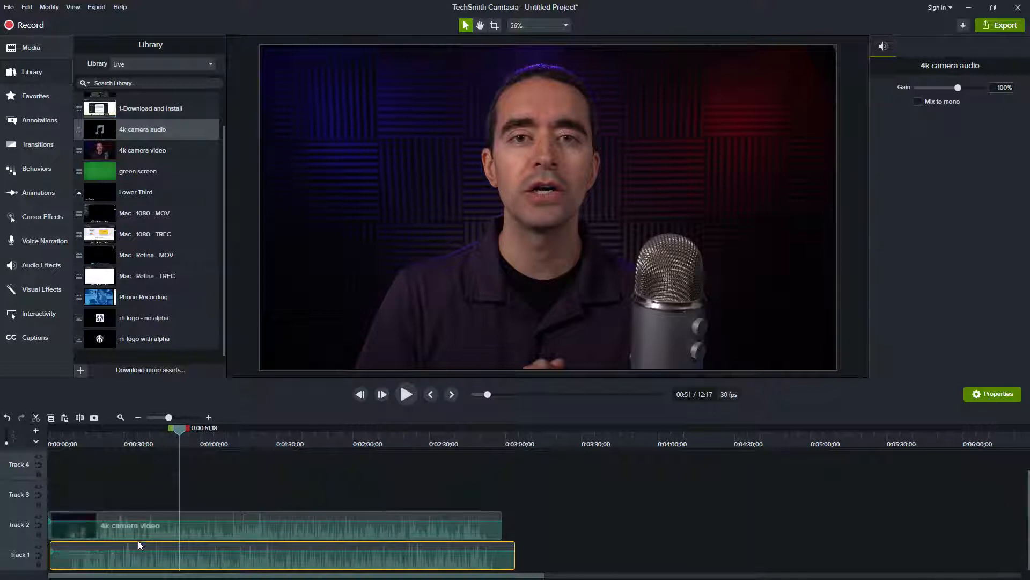
left_click(178, 418)
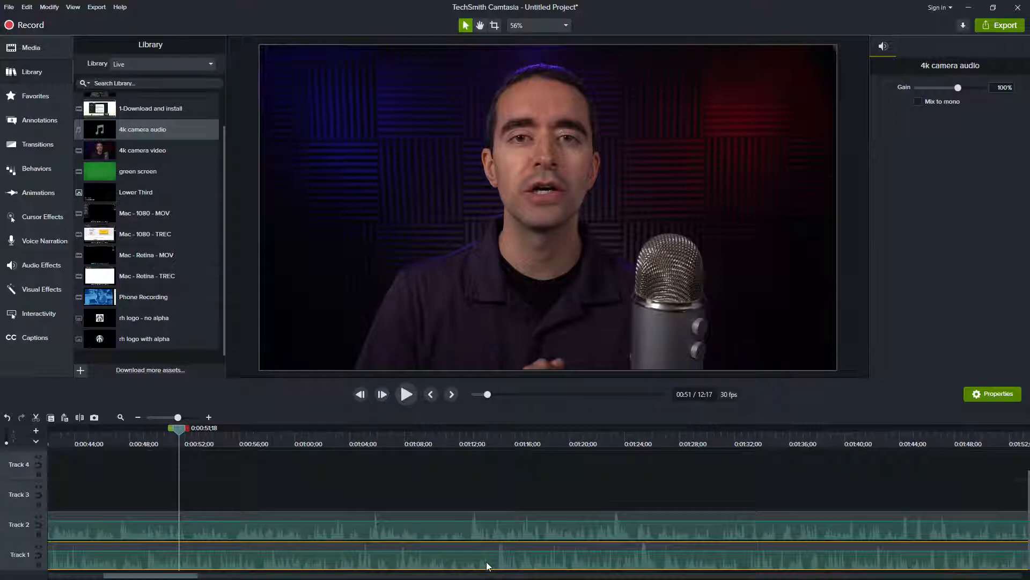
left_click(475, 535)
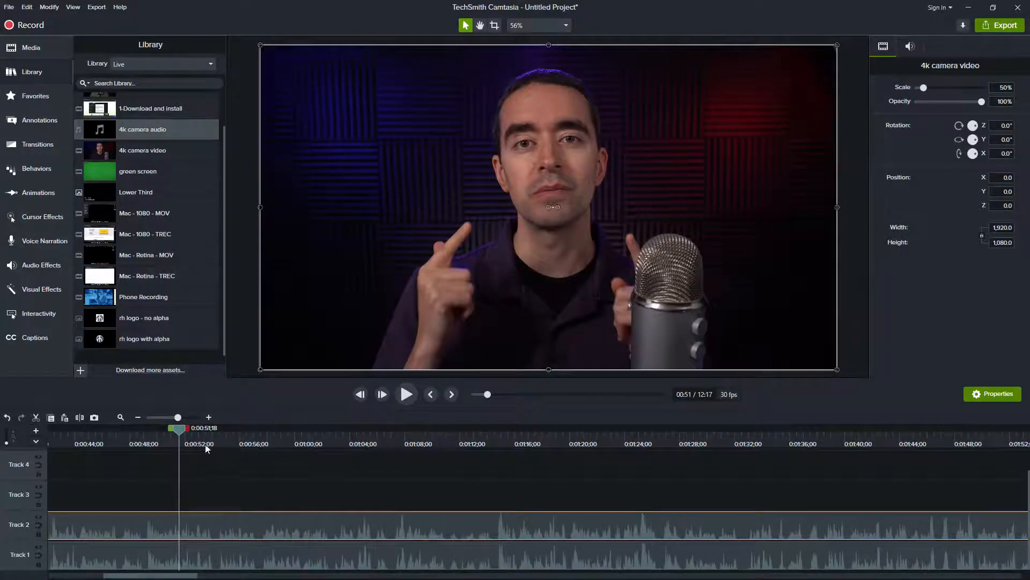
Fine-tune the 4k camera video's position on Track 2 so its waveform lines up with the audio clip's around 0:00:51
left_click_drag(191, 420, 231, 420)
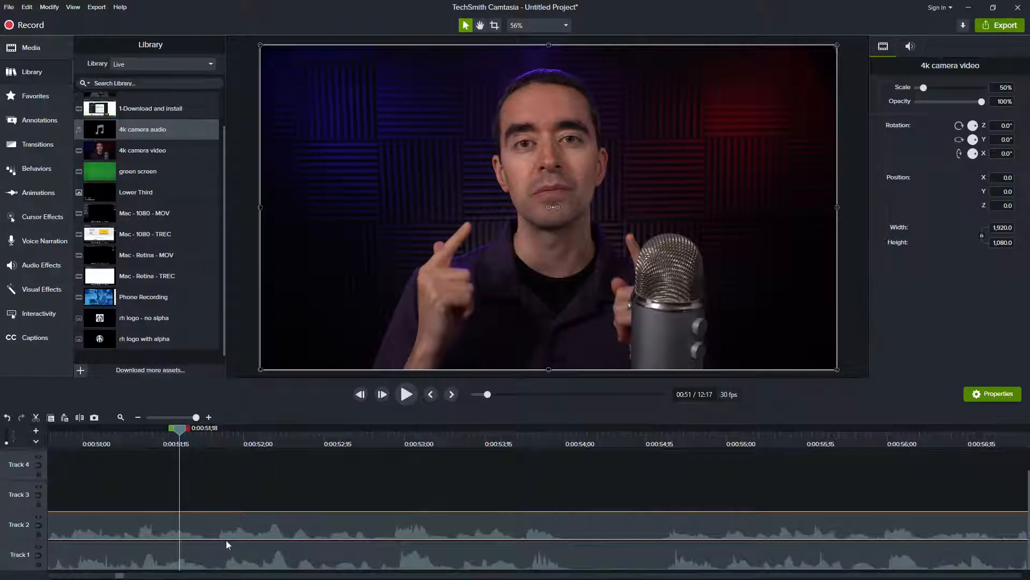
left_click(146, 438)
left_click(141, 437)
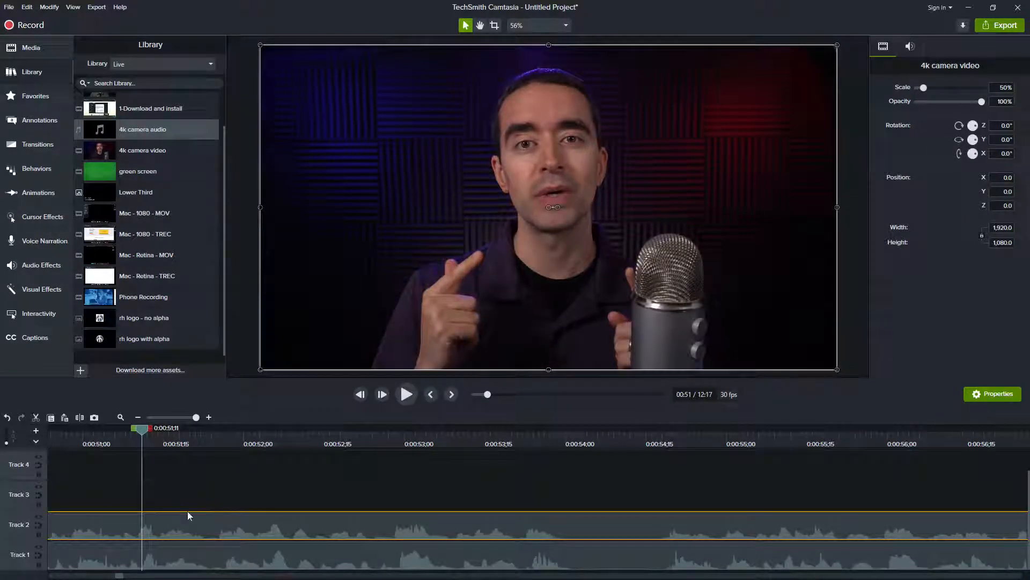
left_click_drag(194, 535, 200, 535)
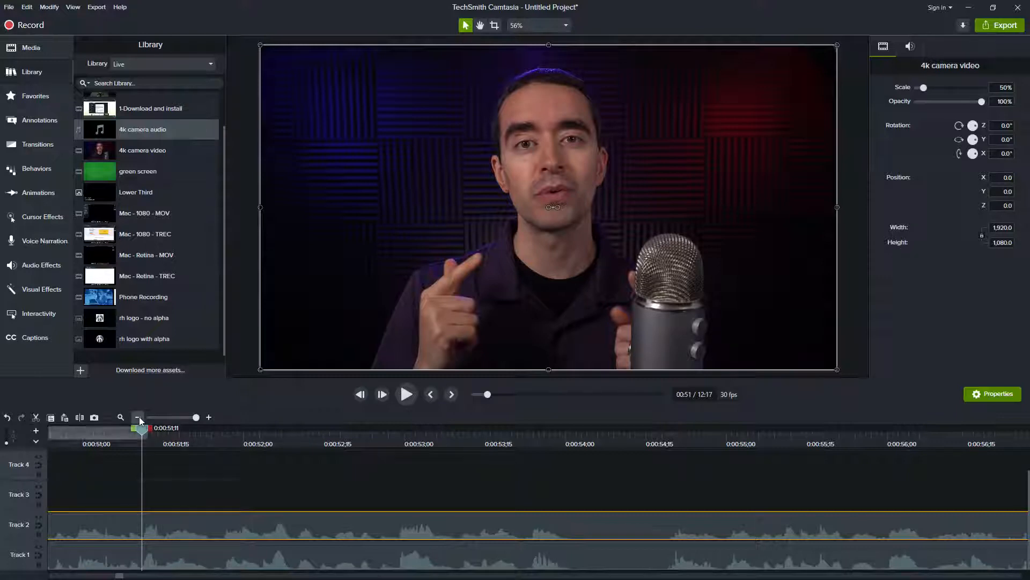
Check the video and audio alignment at the finger snap near 0:00:10;23
left_click(172, 417)
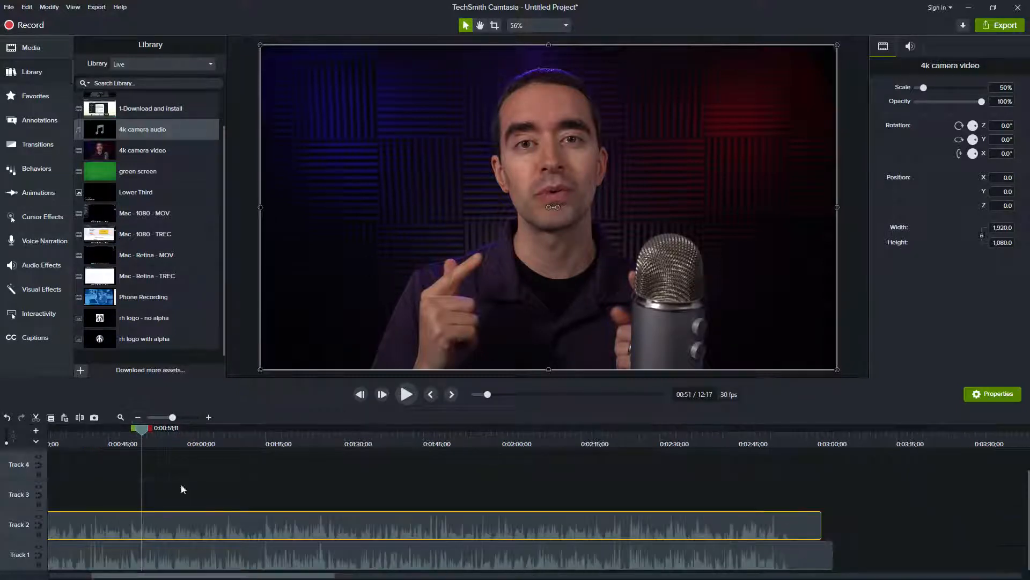
left_click_drag(194, 577, 151, 577)
left_click_drag(101, 436, 104, 438)
left_click(187, 419)
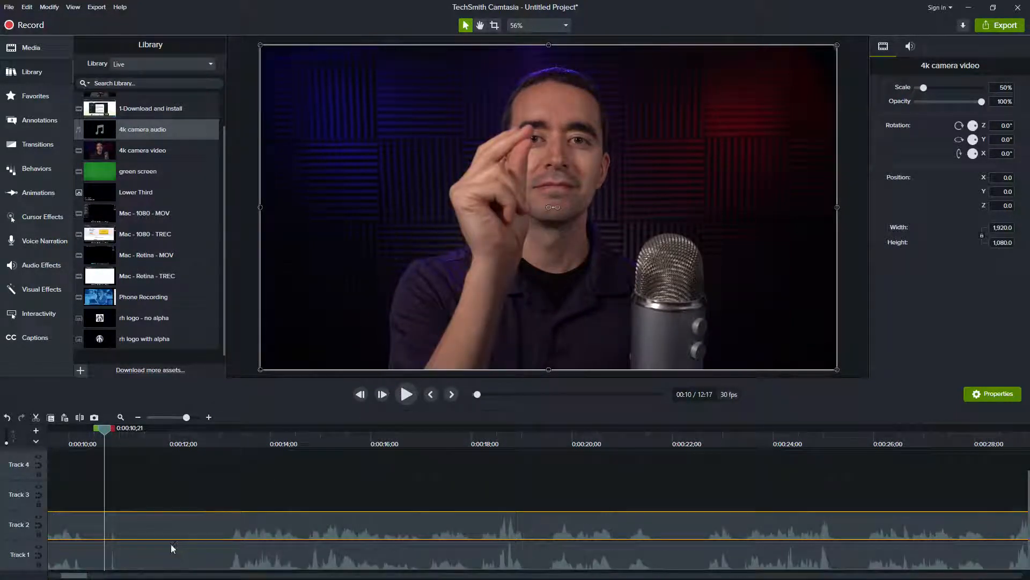
left_click_drag(188, 418, 196, 418)
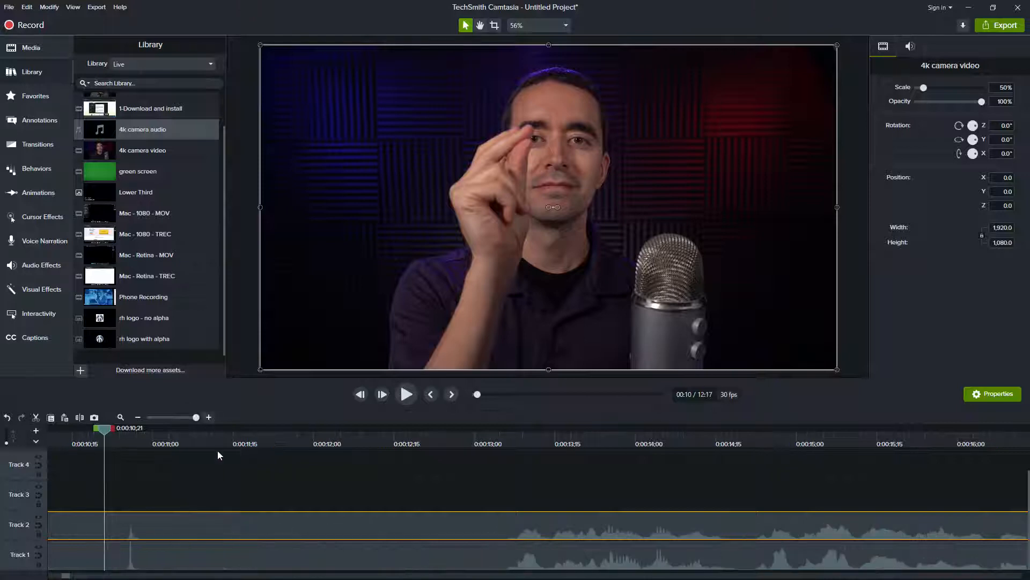
mouse_move(124, 433)
left_mouse_down()
mouse_move(134, 438)
mouse_move(118, 437)
left_mouse_up()
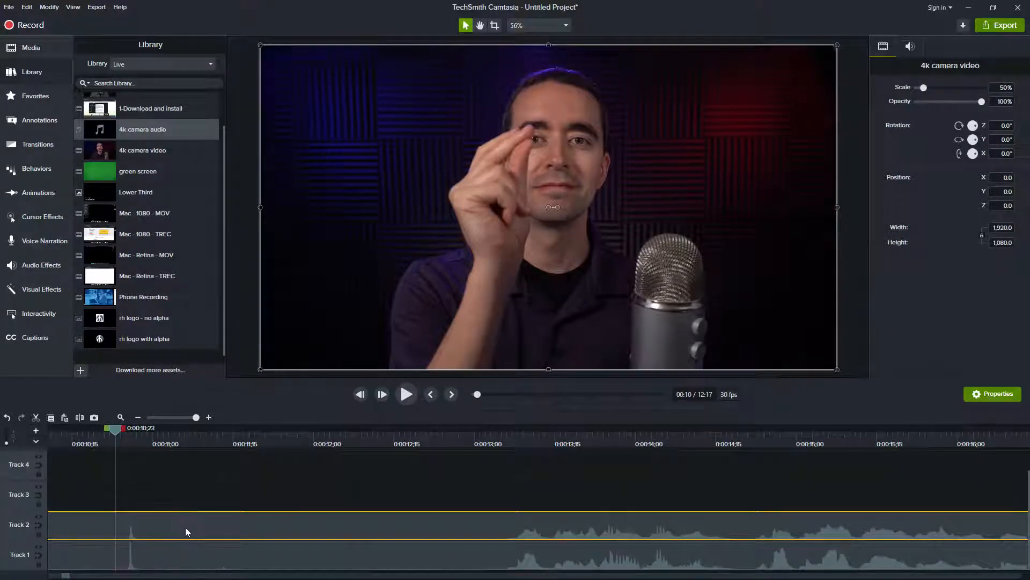
Cut off both clips before 0:00:12;17 and move the remaining video and audio to the start of the timeline
left_click(179, 416)
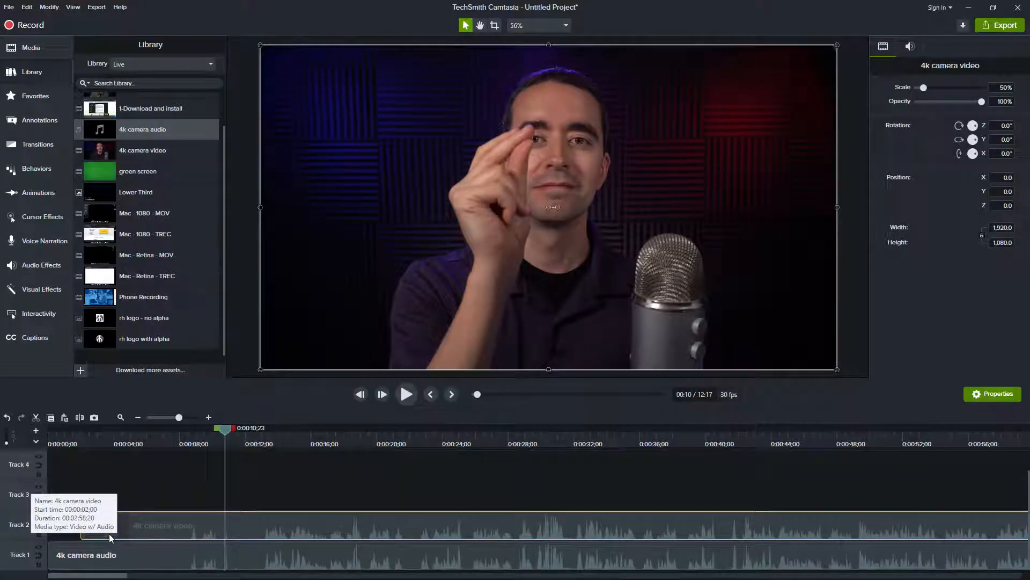
left_click(194, 439)
left_click_drag(193, 437, 262, 445)
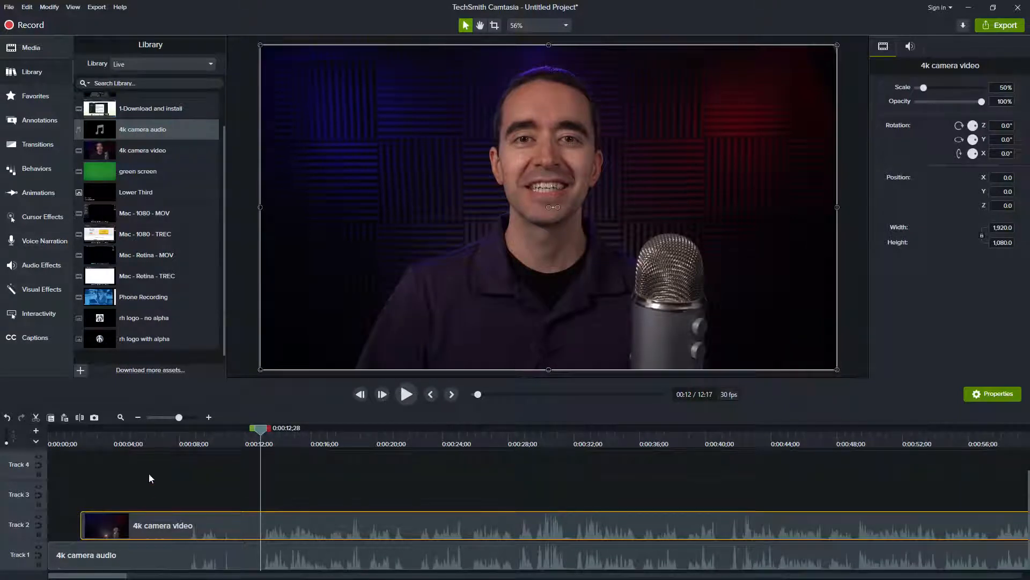
left_click_drag(258, 427, 253, 427)
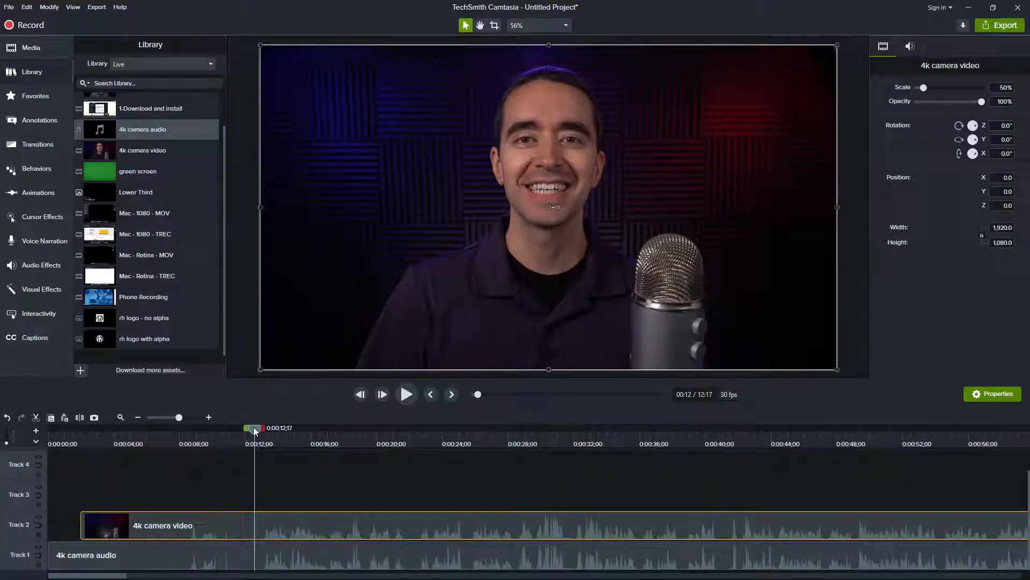
key("s")
left_click_drag(218, 471, 220, 550)
key("Delete")
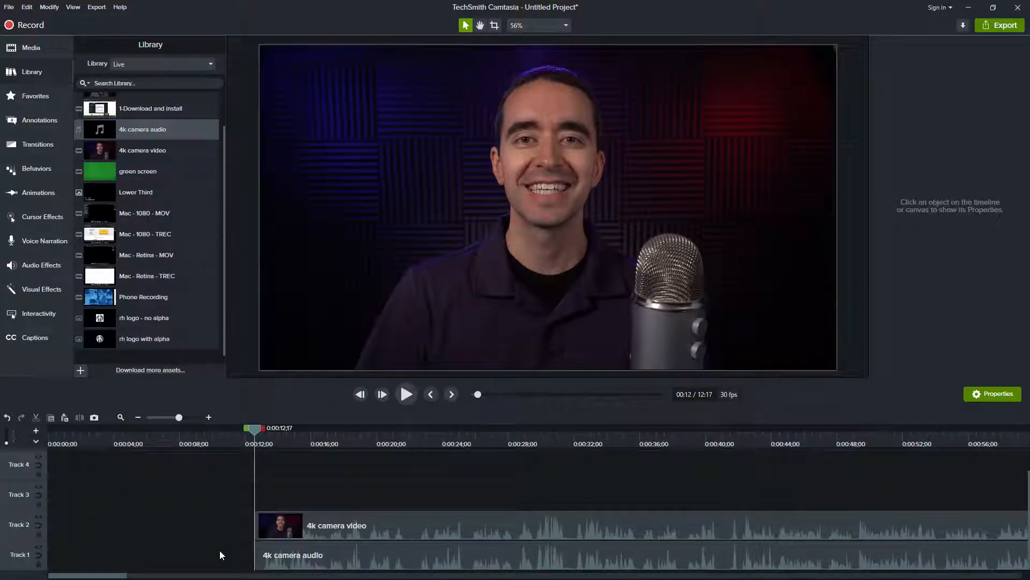
left_click_drag(258, 434, 17, 446)
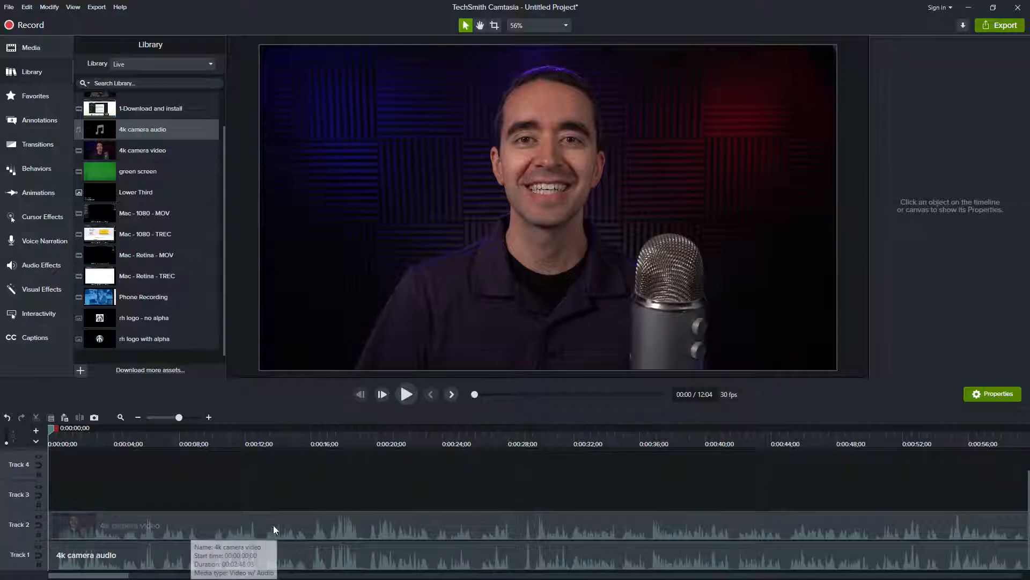
Silence the 4k camera video clip on Track 2 by setting its audio gain to 0%
left_click(381, 530)
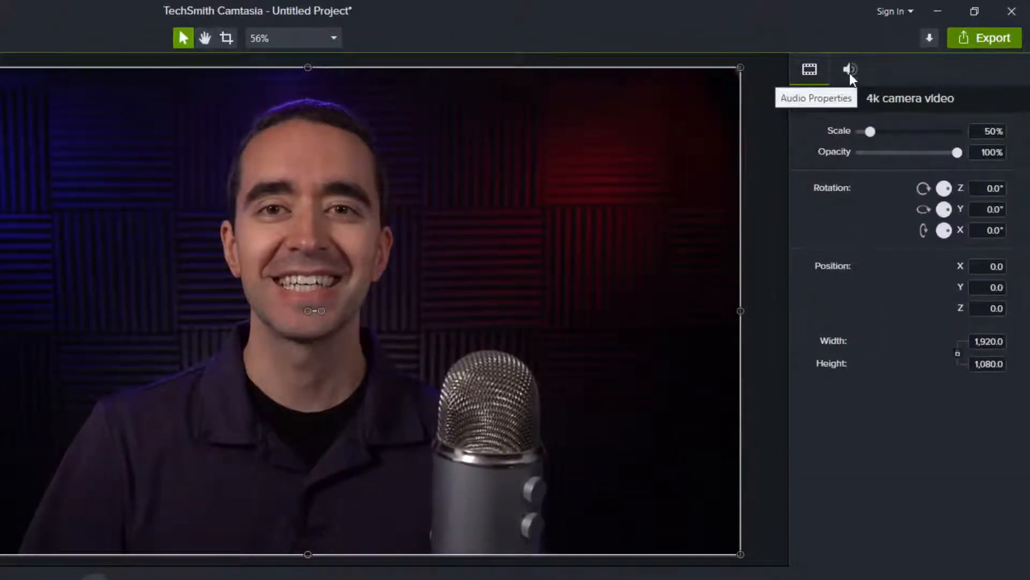
left_click(849, 71)
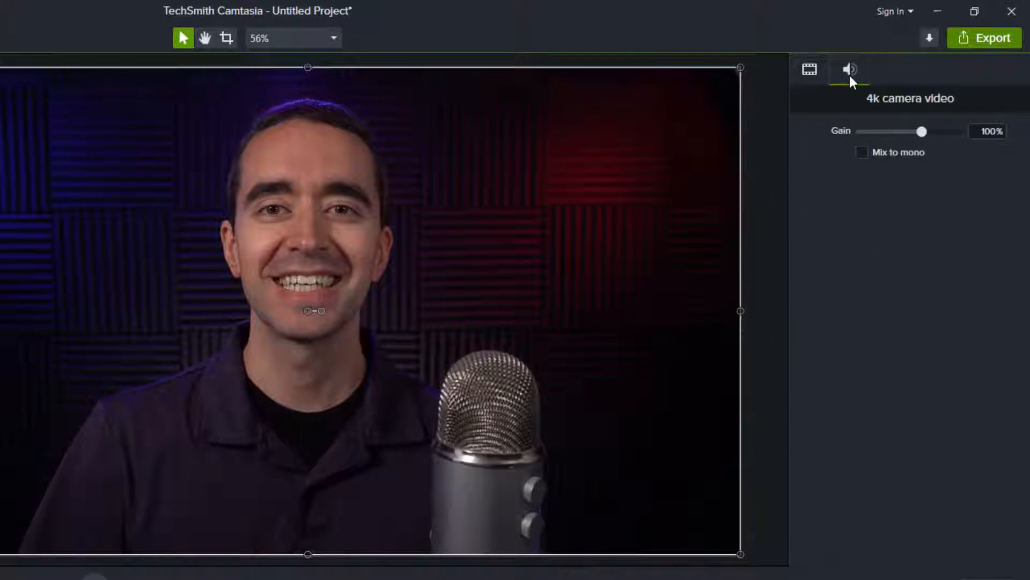
left_click_drag(921, 132, 820, 135)
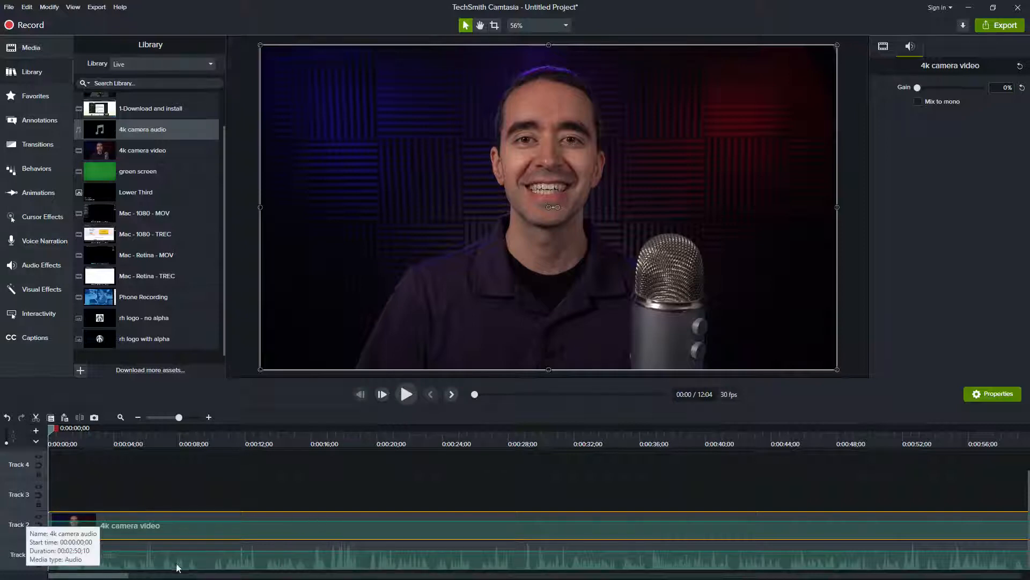
Turn off Auto-normalize loudness in the project settings and apply the change
left_click(232, 567)
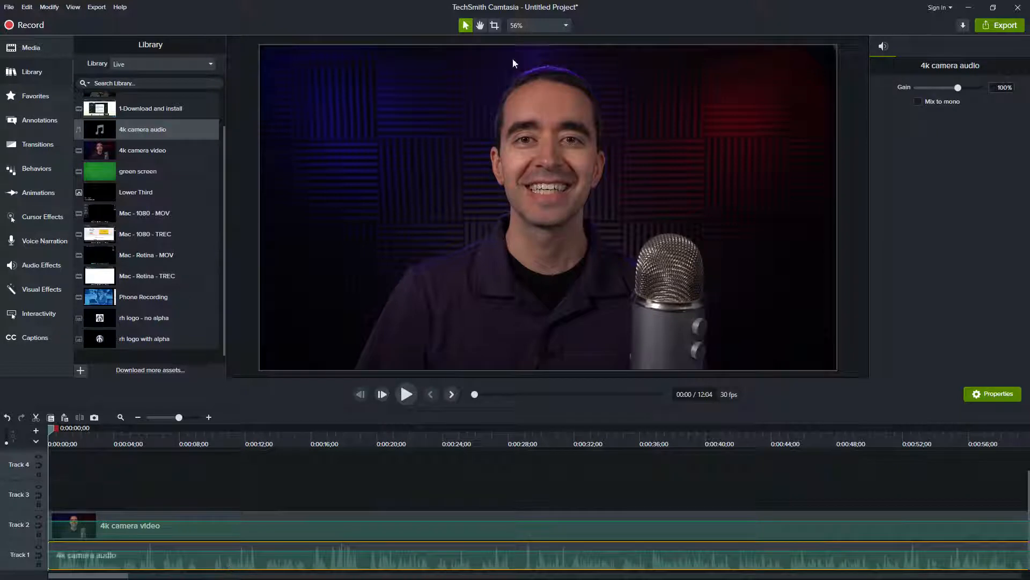
left_click(566, 27)
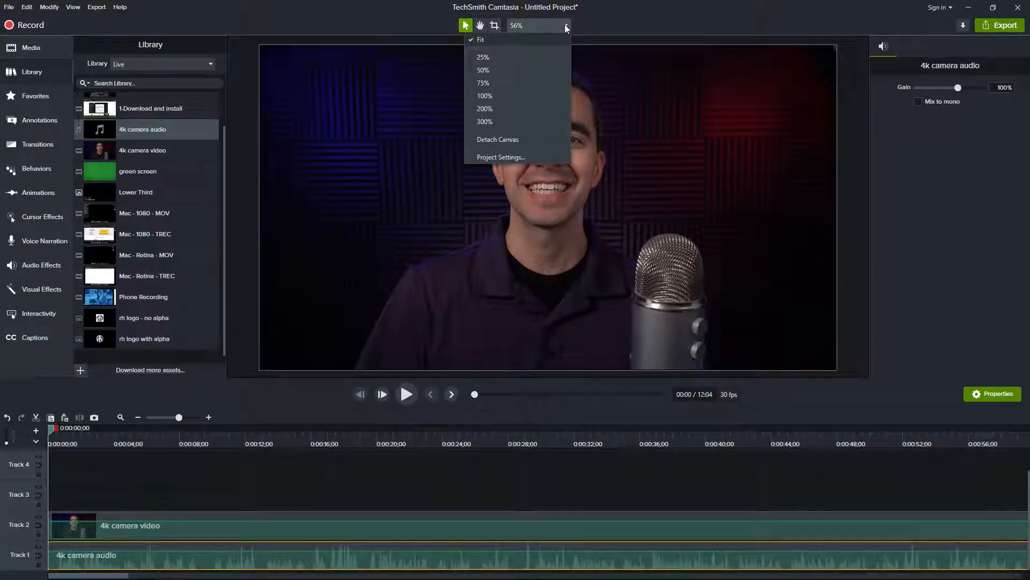
left_click(507, 157)
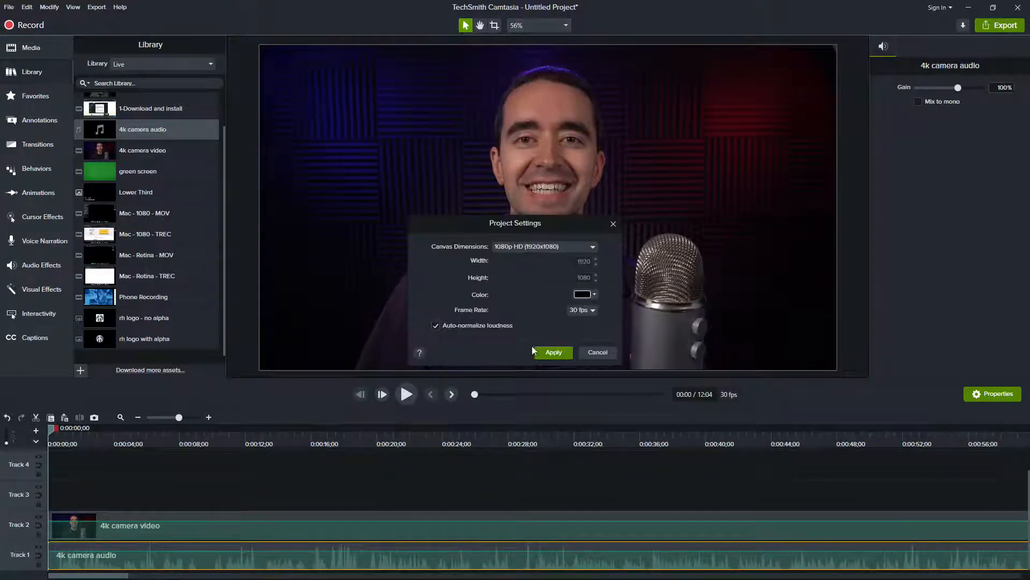
left_click(435, 326)
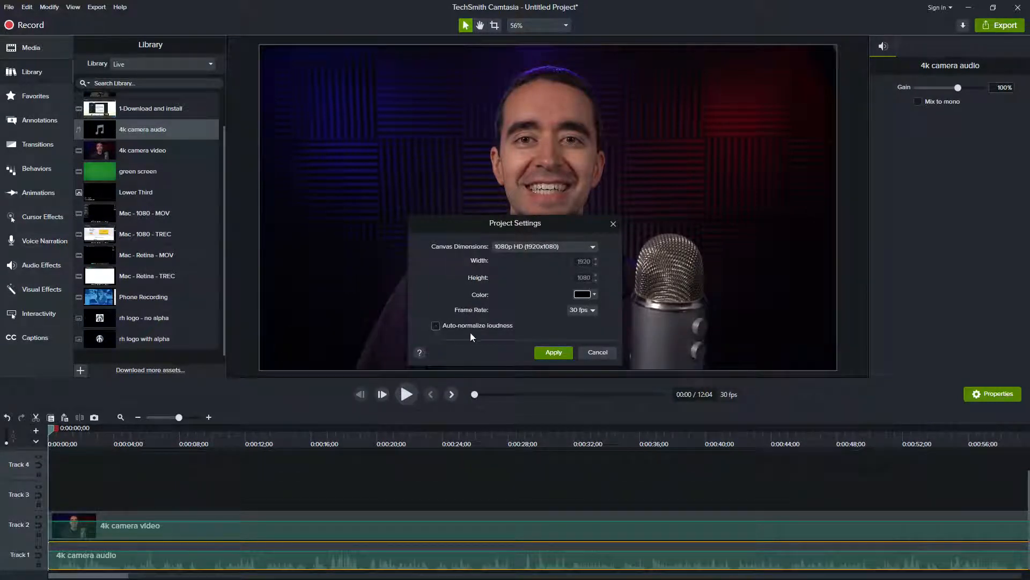
left_click(554, 354)
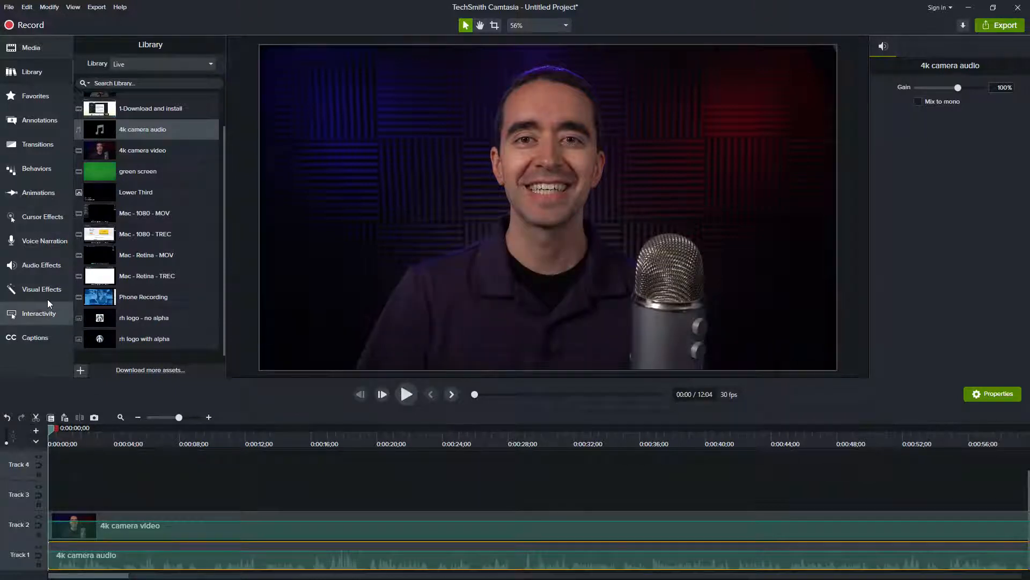
Apply the Audio Compression effect to the 4k camera audio clip on Track 1 with Low volume variation
left_click(46, 269)
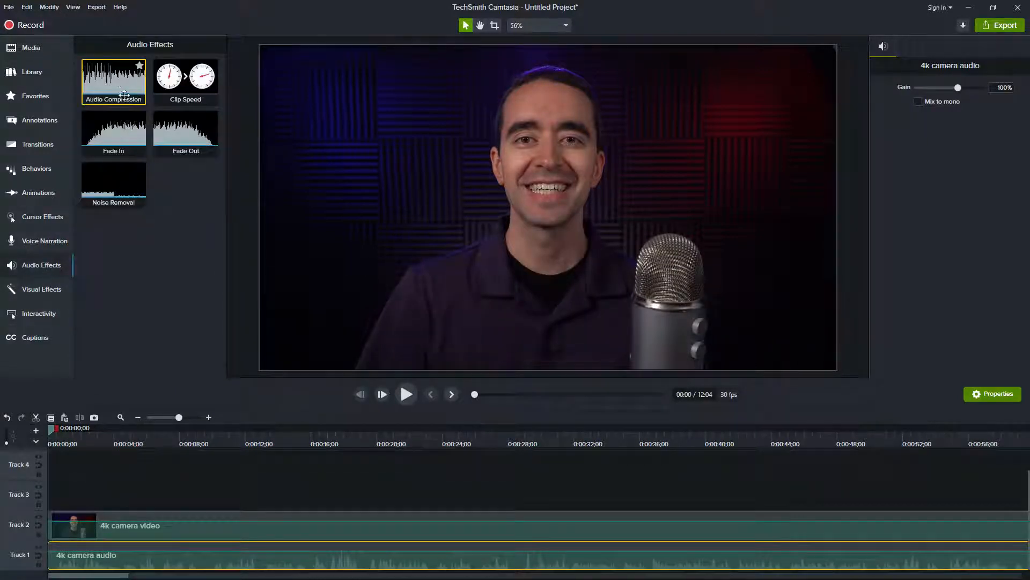
left_click_drag(119, 82, 128, 563)
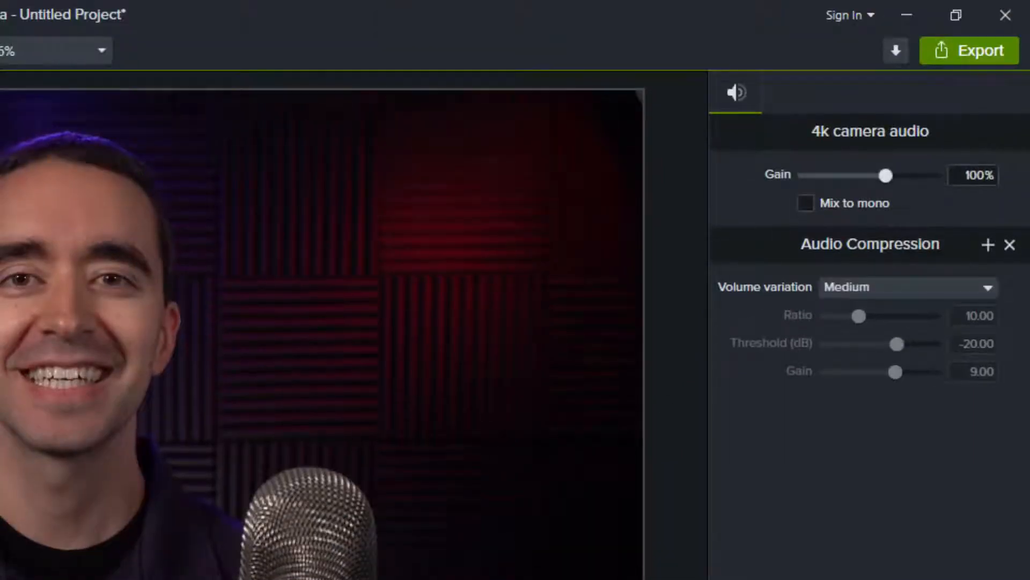
left_click(987, 286)
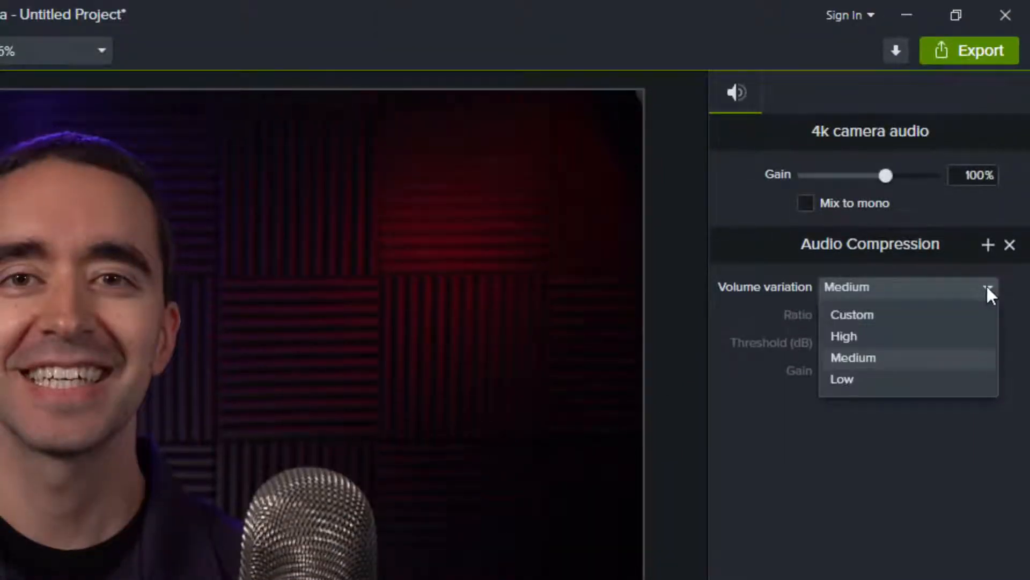
left_click(842, 378)
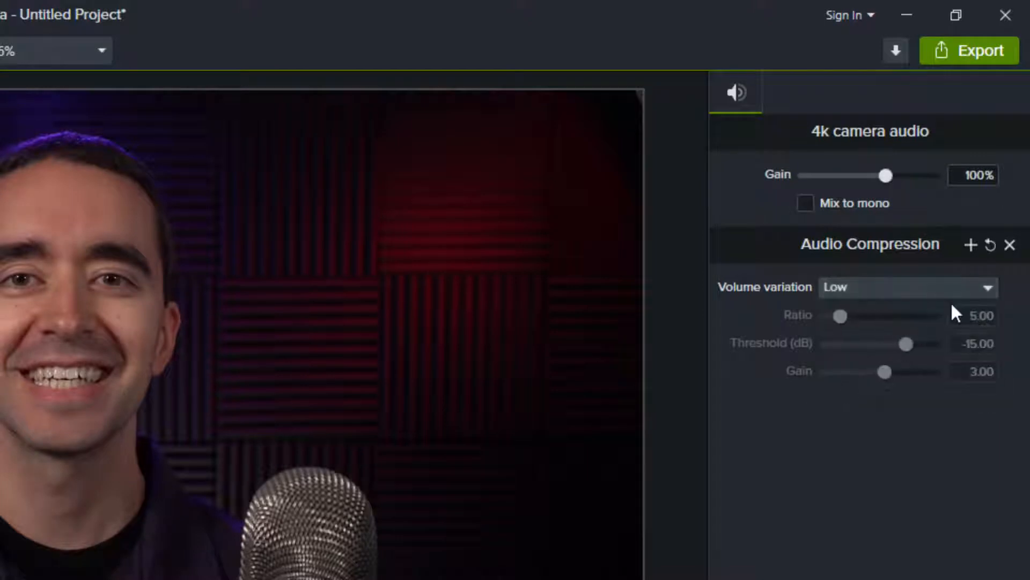
Switch the 4k camera audio's compression to Custom volume variation and set its threshold to -10 dB
left_click(989, 286)
left_click(872, 315)
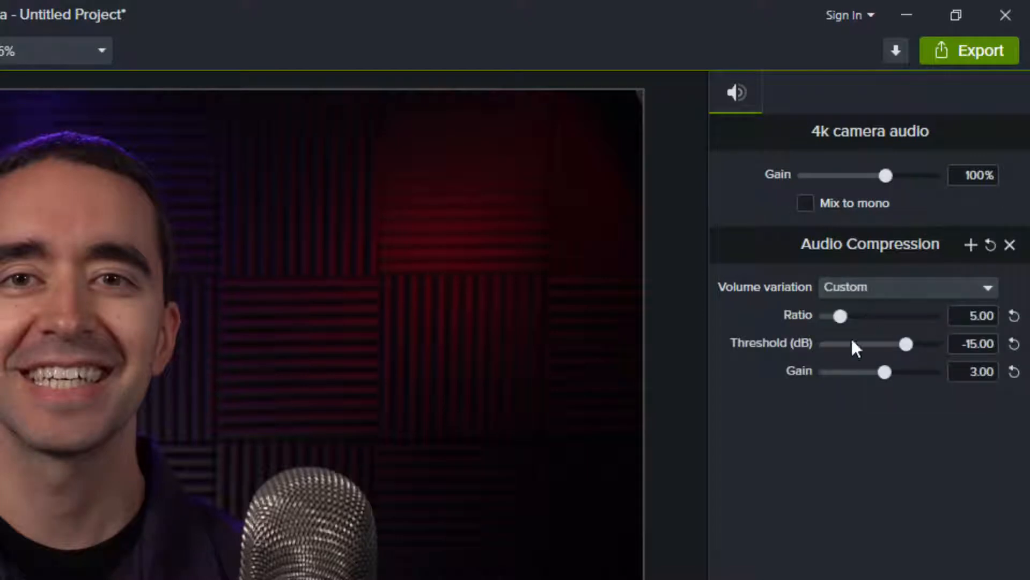
left_click(974, 348)
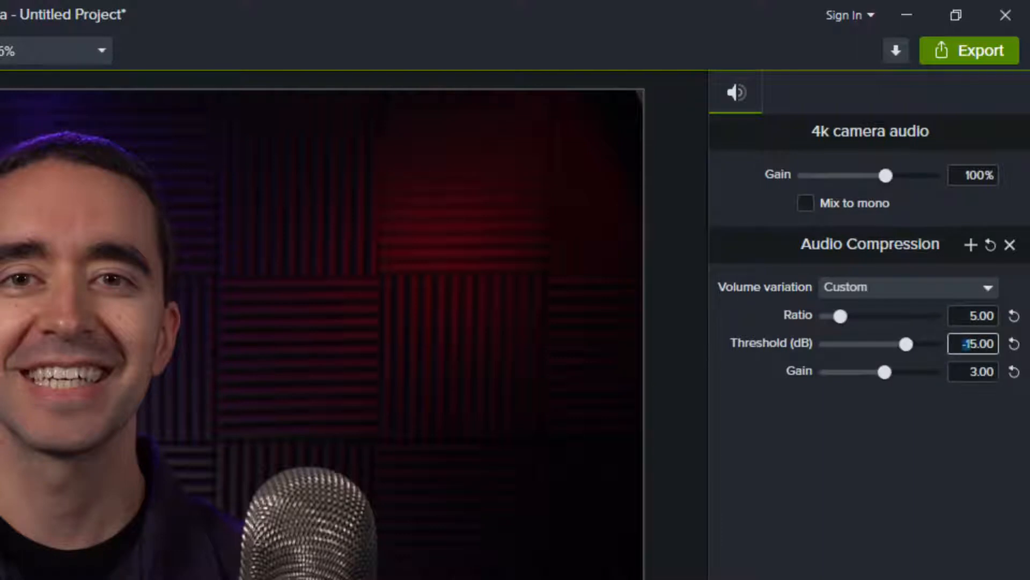
key("BackSpace")
type("0")
key("Home")
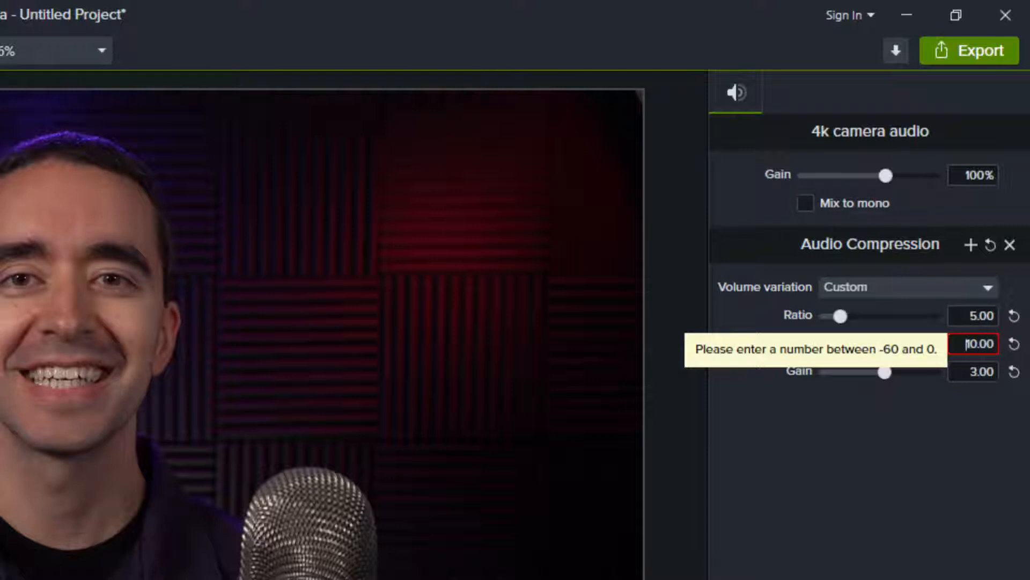
type("-")
Set the Audio Compression gain of the 4k camera audio clip to 8
left_click(959, 316)
left_click(962, 346)
left_click(966, 371)
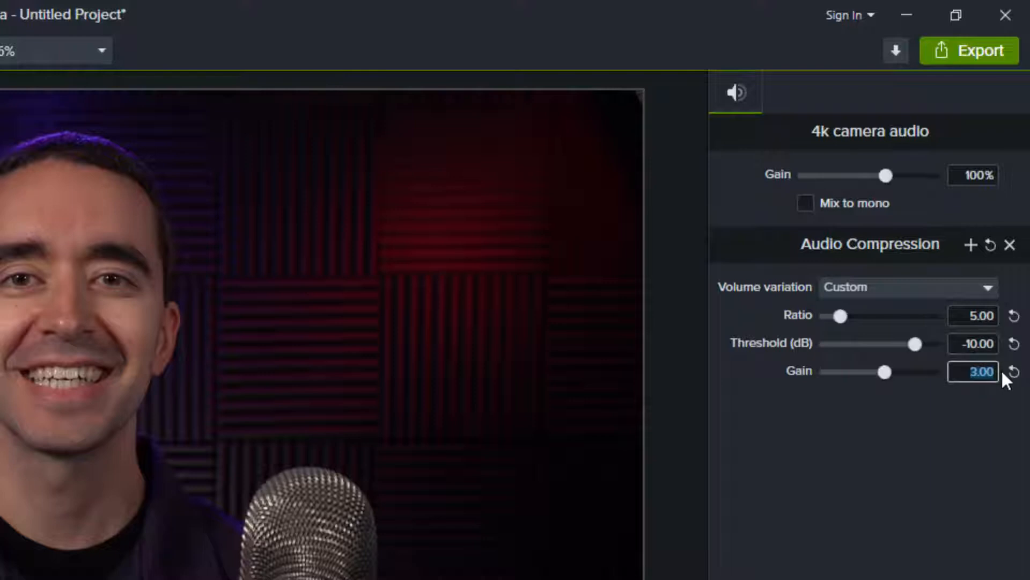
type("8")
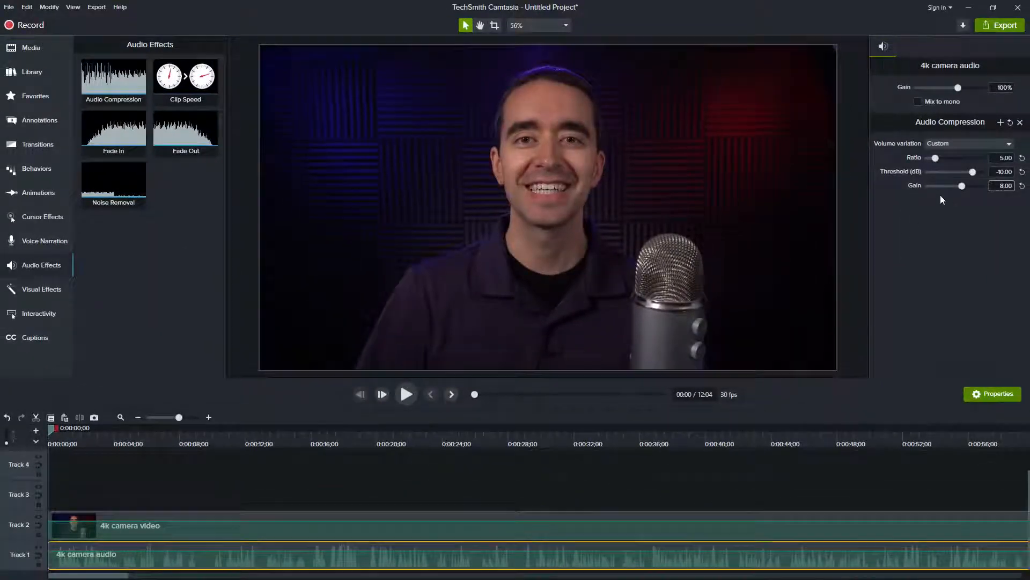
Try an Audio Compression gain of 9 and inspect the waveform around 0:00:17;18
left_click_drag(962, 186, 964, 186)
left_click(337, 443)
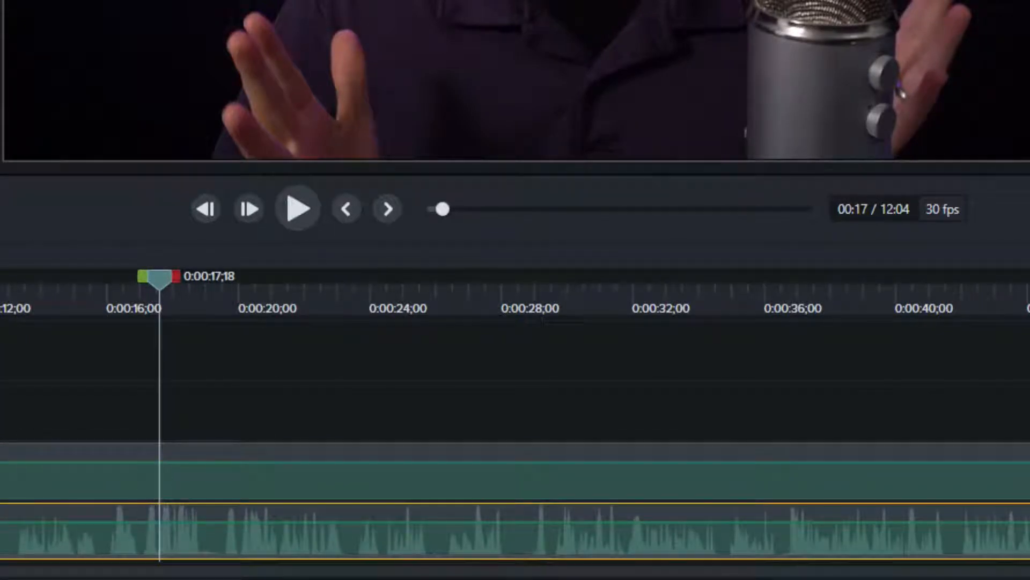
mouse_move(1, 502)
left_mouse_down()
mouse_move(1, 341)
mouse_move(1, 502)
left_mouse_up()
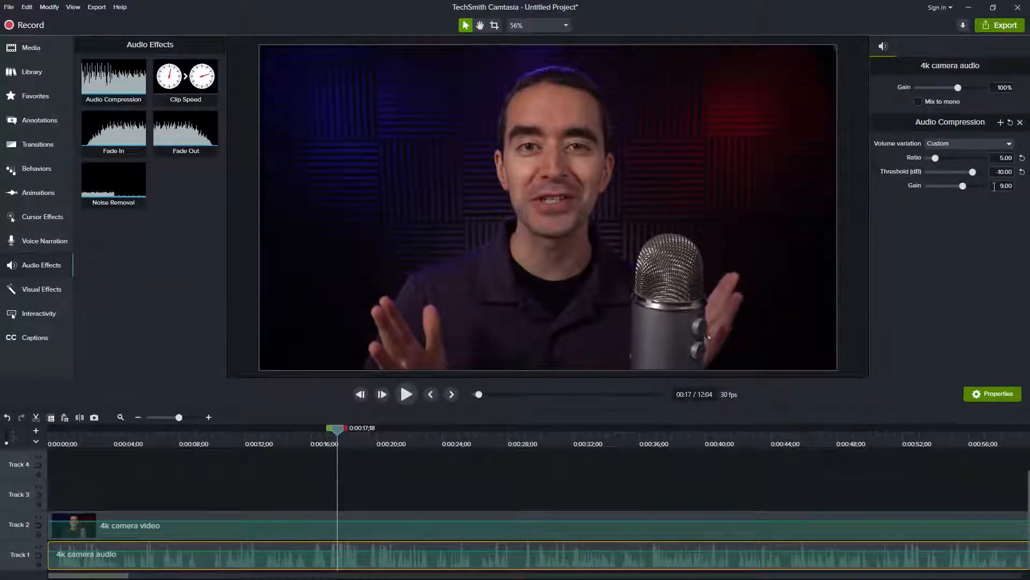
Return the Audio Compression gain to 8 and reselect the 4k camera audio clip on Track 1
double_click(1005, 185)
type("8")
key("Return")
left_click(300, 496)
left_click(332, 564)
Check the Auto-normalize loudness option in the project settings without changing anything
left_click(565, 26)
left_click(523, 158)
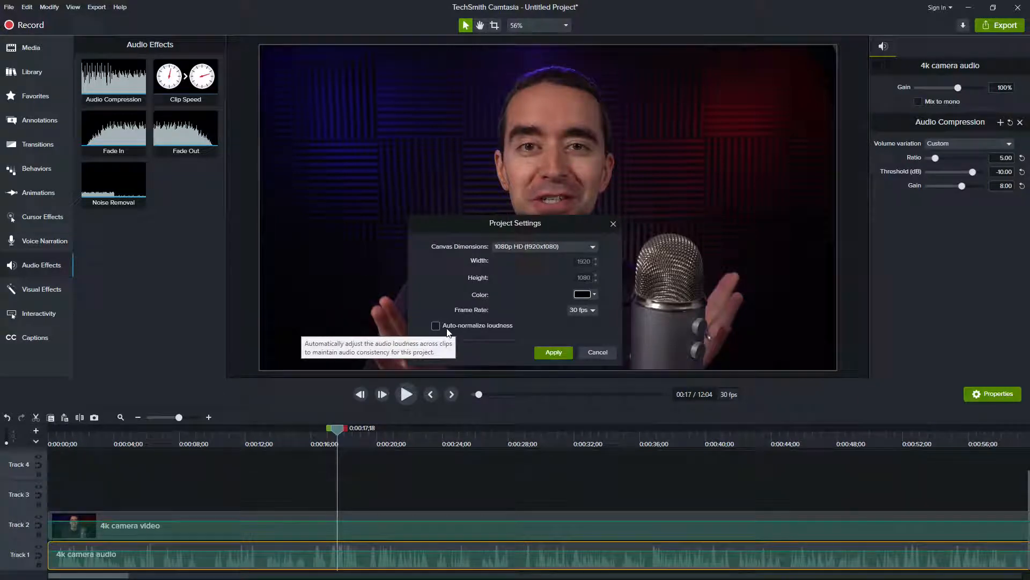
left_click(598, 350)
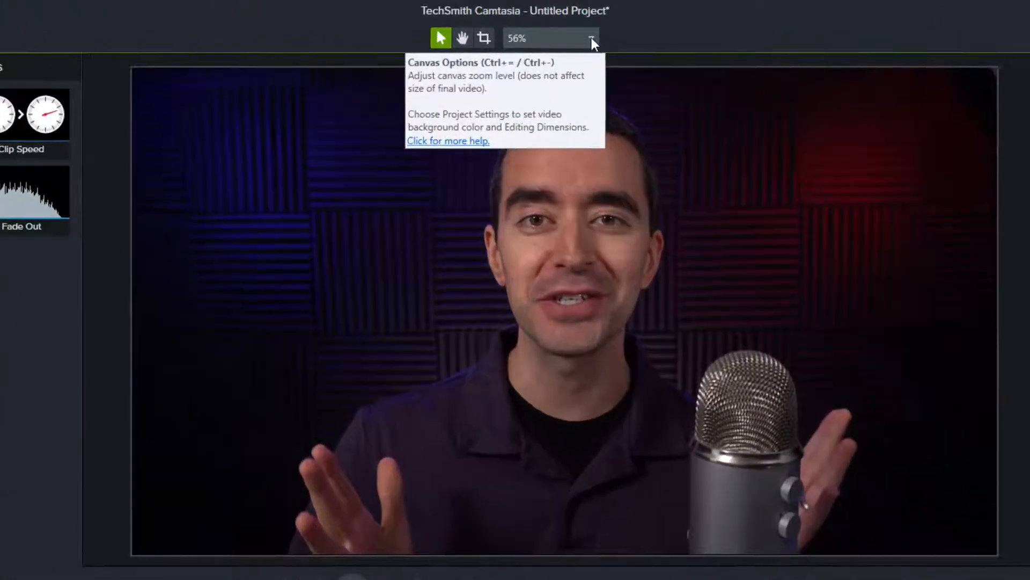
left_click(566, 25)
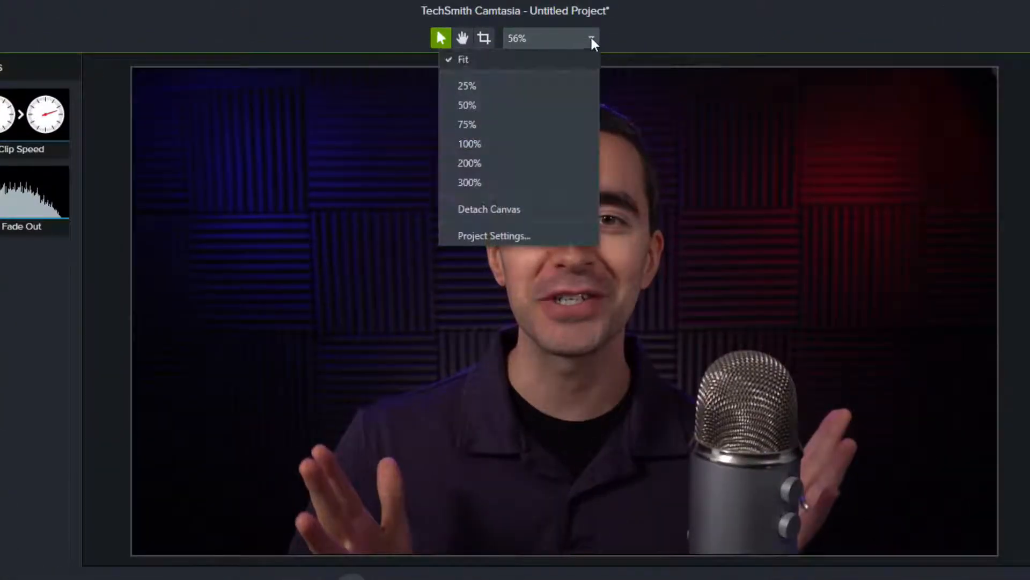
left_click(533, 236)
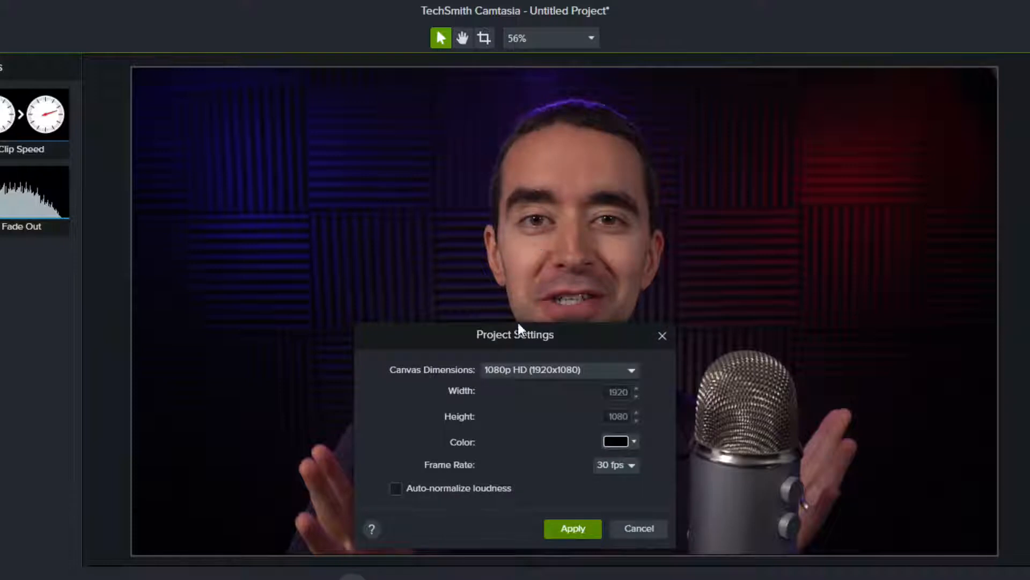
left_click(632, 370)
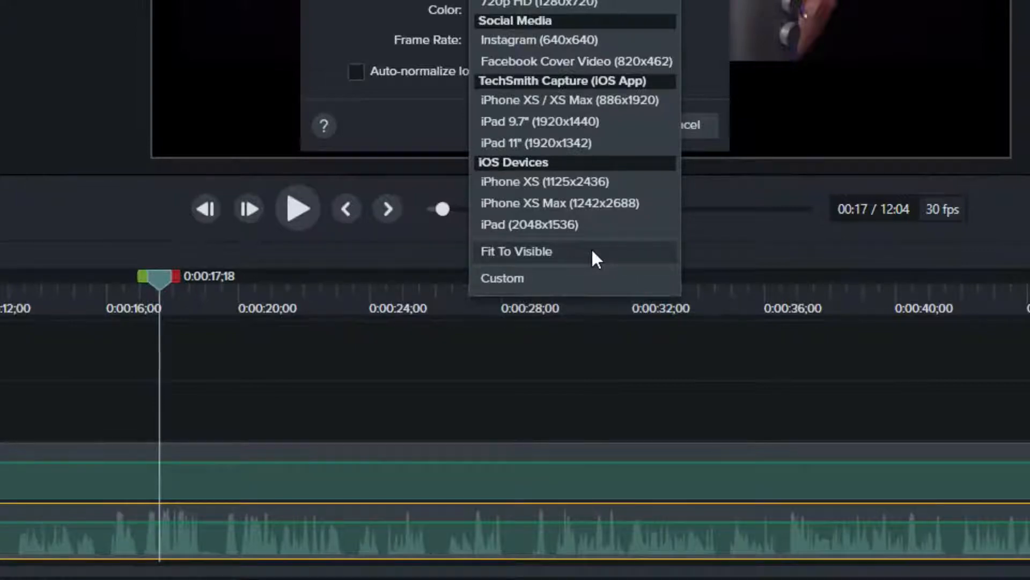
left_click(593, 252)
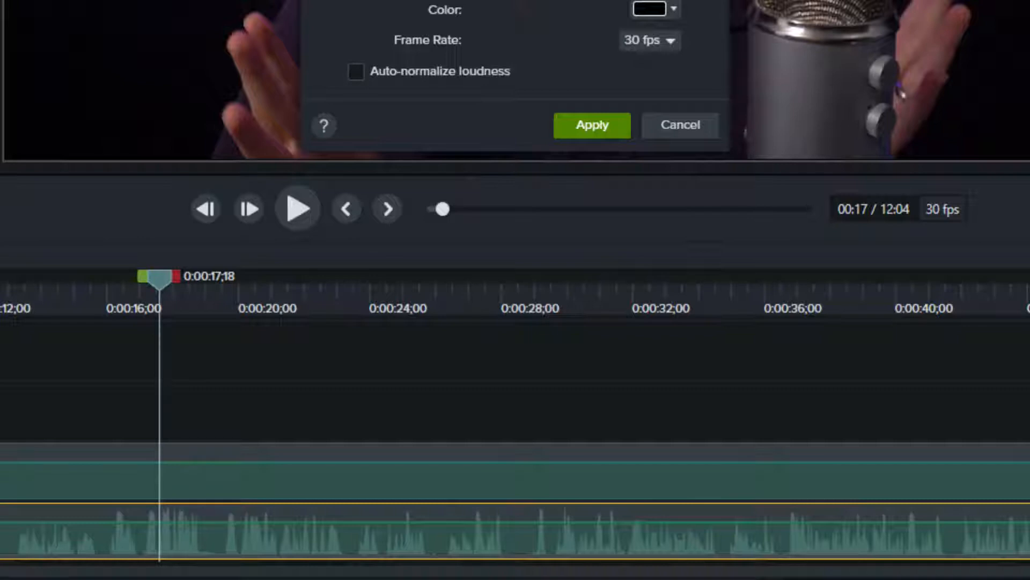
left_click(687, 132)
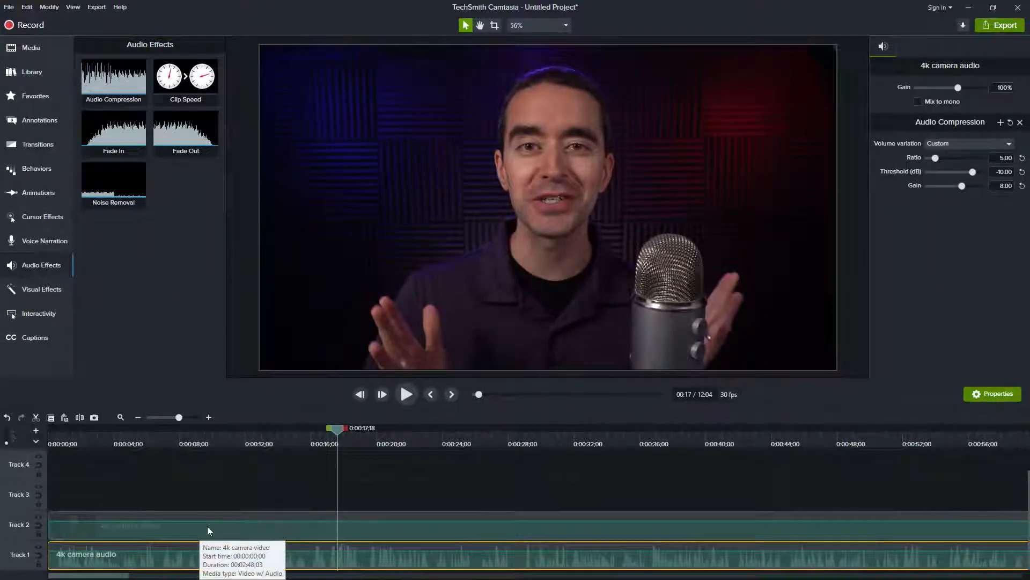
Set the scale of the 4k camera video clip on Track 2 to 100%
left_click(175, 528)
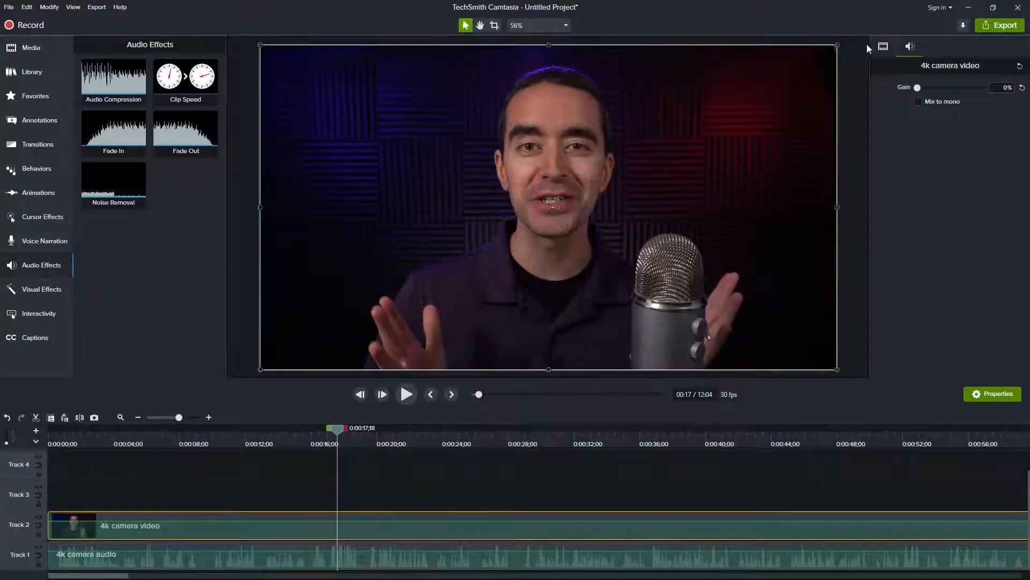
left_click(883, 46)
left_click(1001, 87)
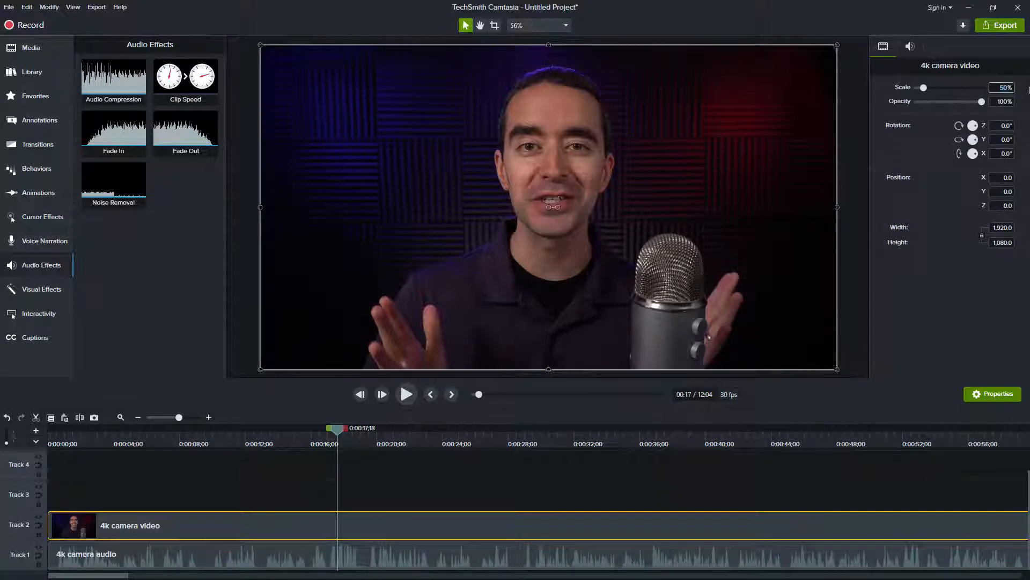
type("100")
key("Return")
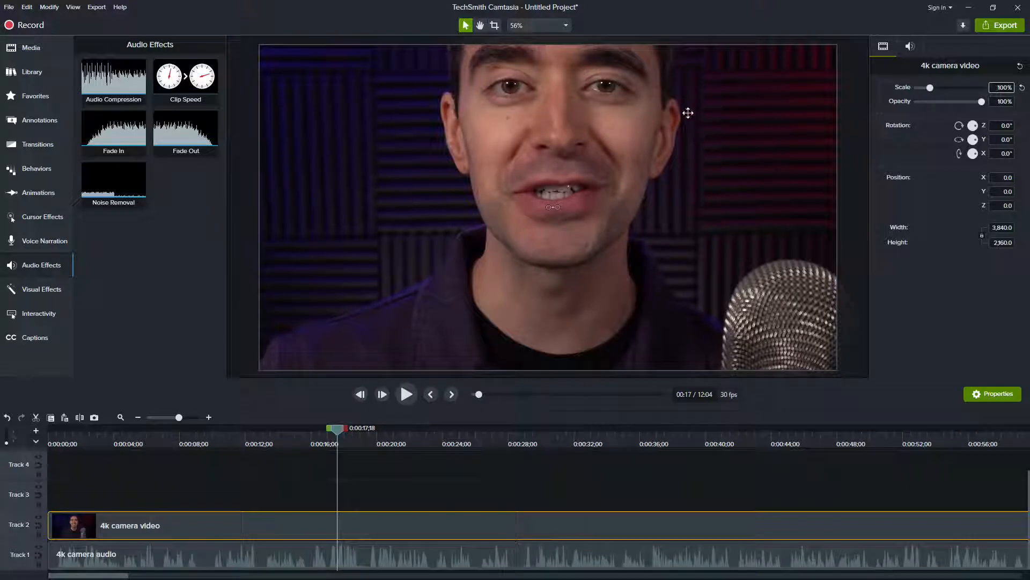
Set the project's canvas dimensions to Fit To Visible (3840x2160) and apply the change
left_click(567, 26)
left_click(523, 157)
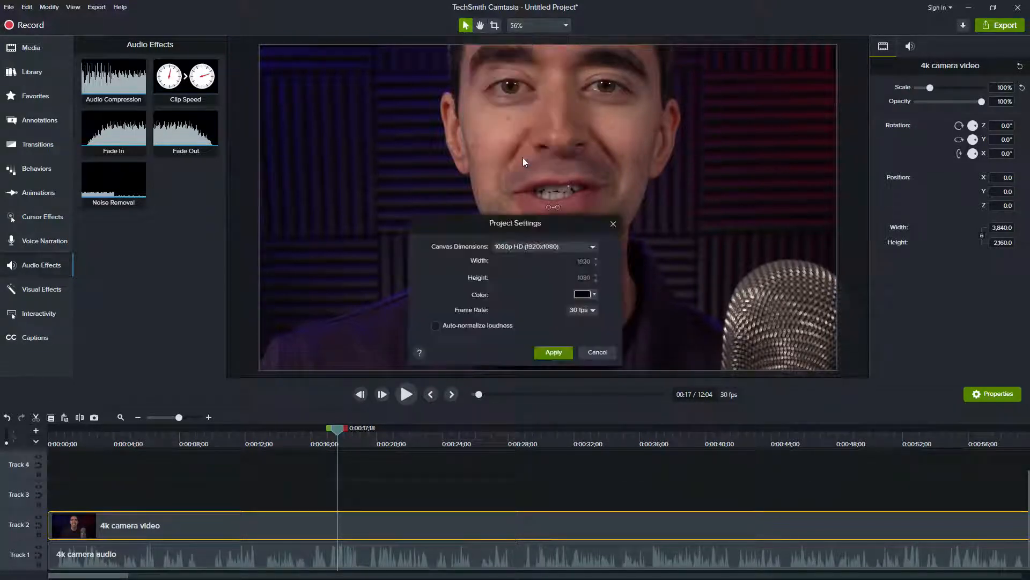
left_click(592, 246)
left_click(546, 414)
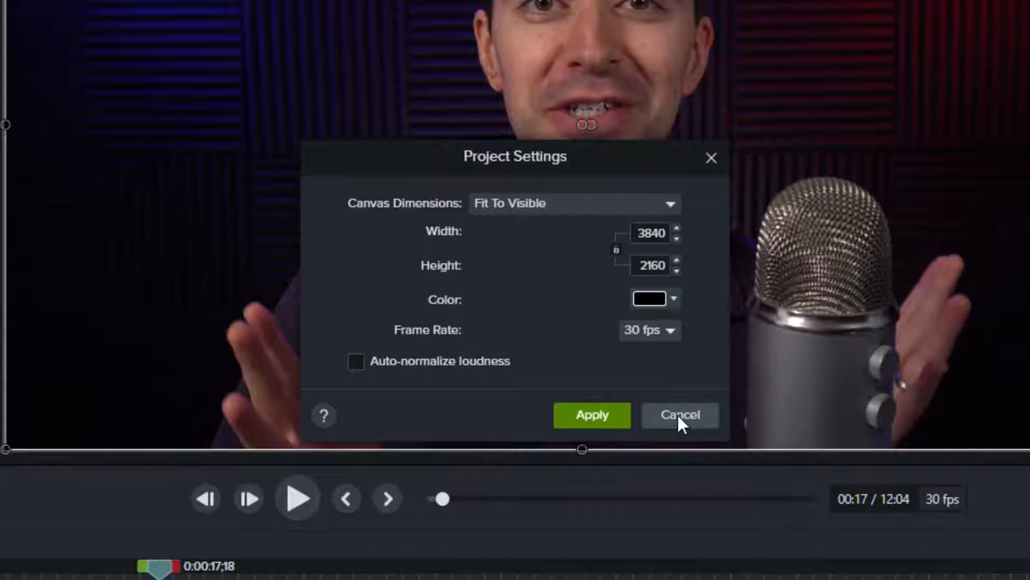
left_click(601, 413)
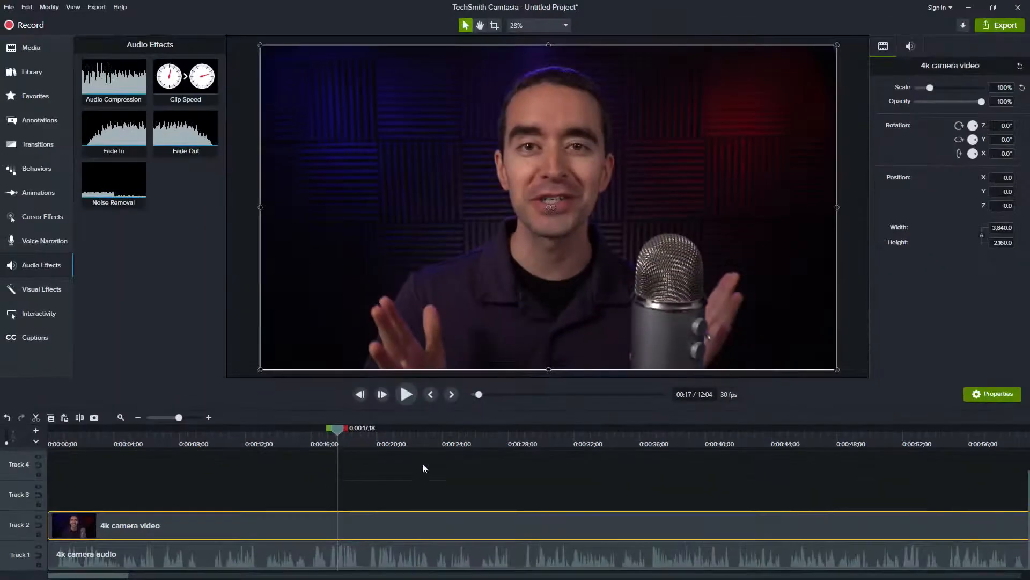
Delete both 4k camera clips from the timeline and add the library's Phone Recording to Track 1
left_click_drag(162, 485, 212, 561)
key("Delete")
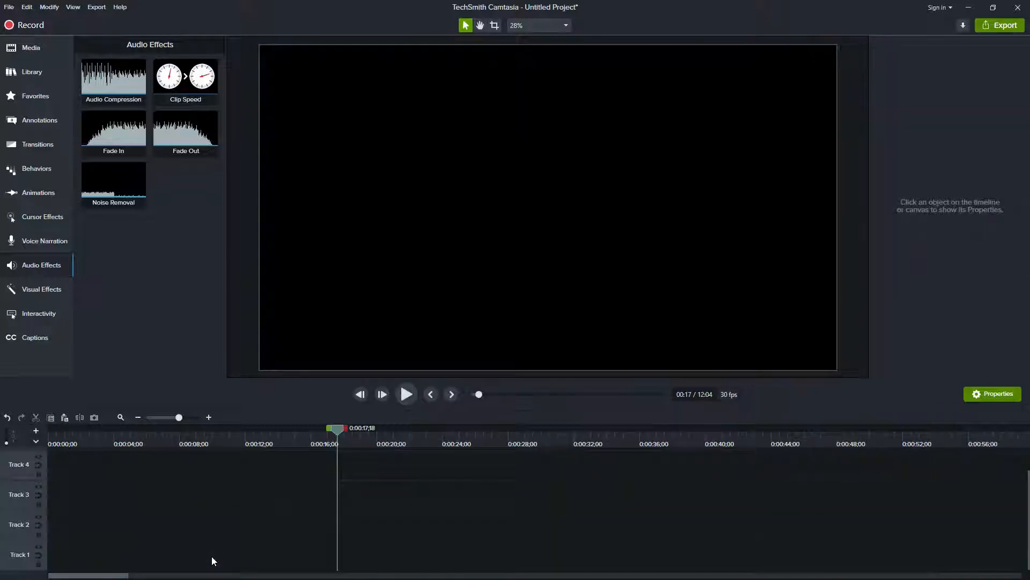
left_click(34, 75)
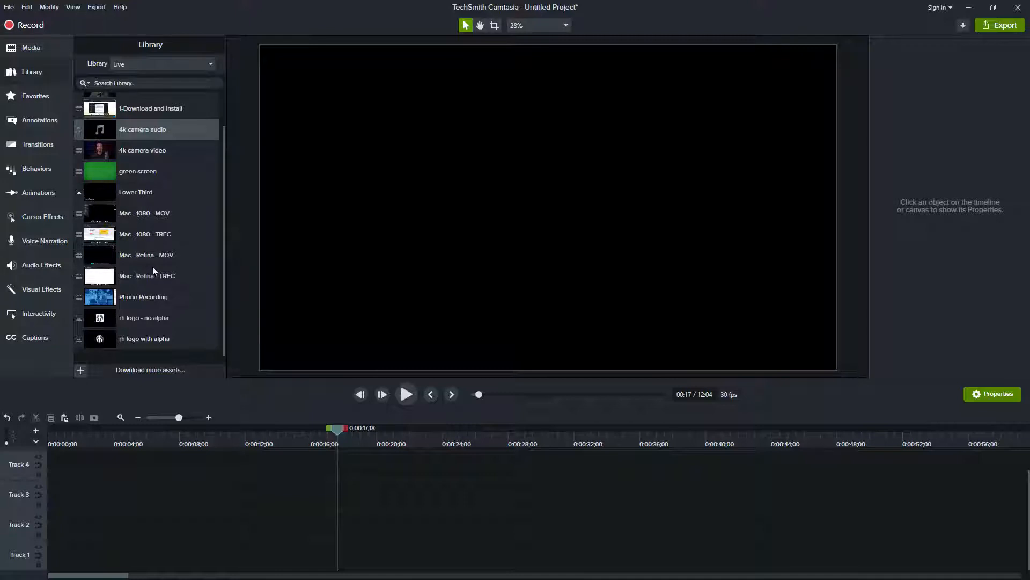
left_click(141, 297)
left_click_drag(169, 563, 131, 566)
Scale the Phone Recording clip to 100% and apply Fit To Visible canvas dimensions of 2220x1080
left_click_drag(289, 436, 281, 441)
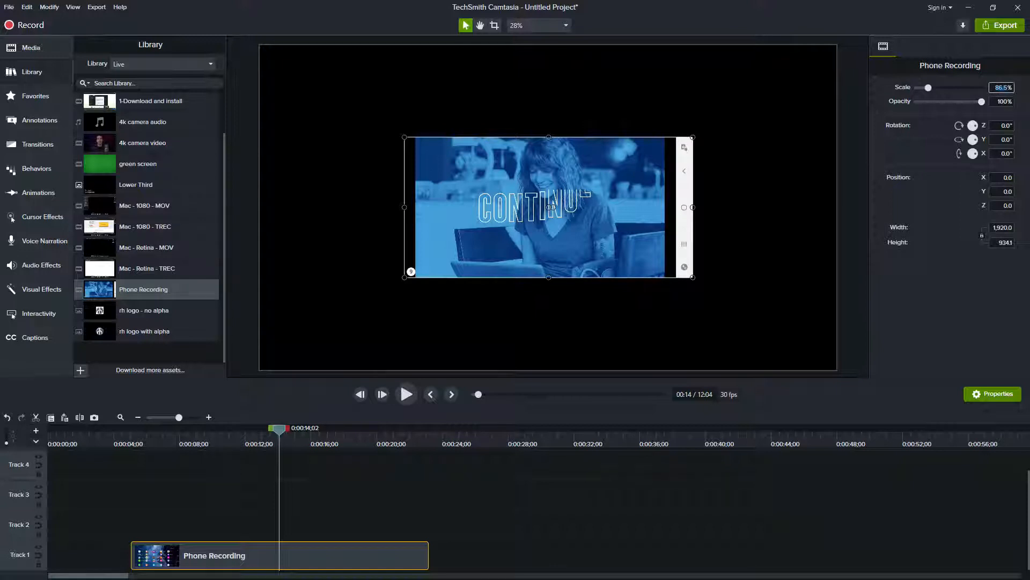
key("Return")
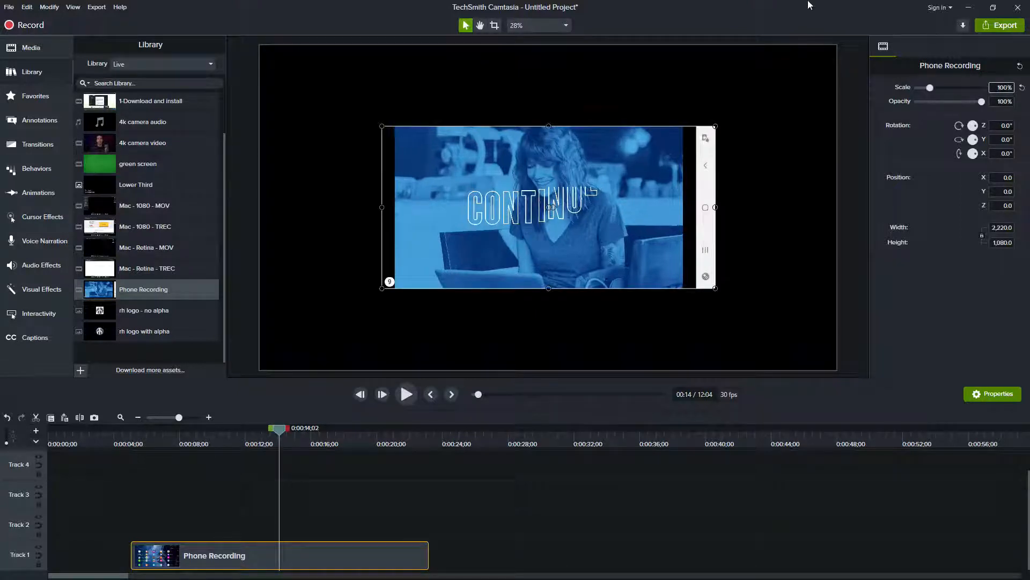
left_click(567, 25)
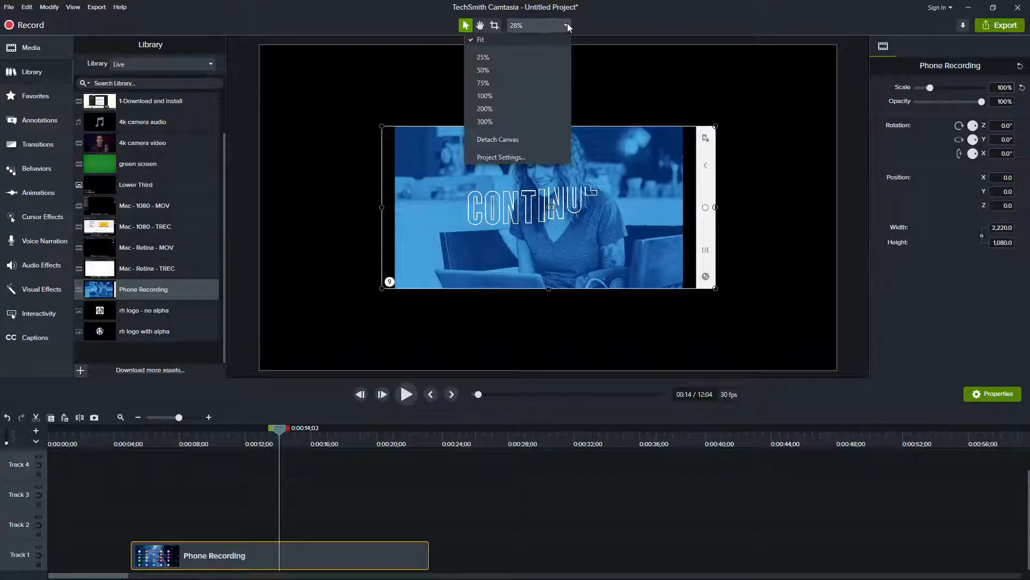
left_click(497, 157)
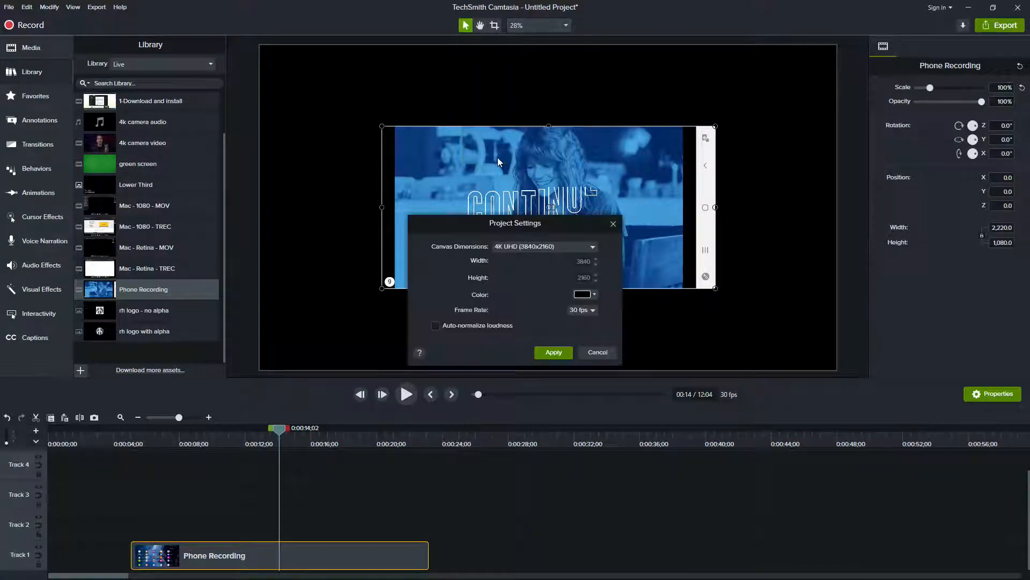
left_click(592, 246)
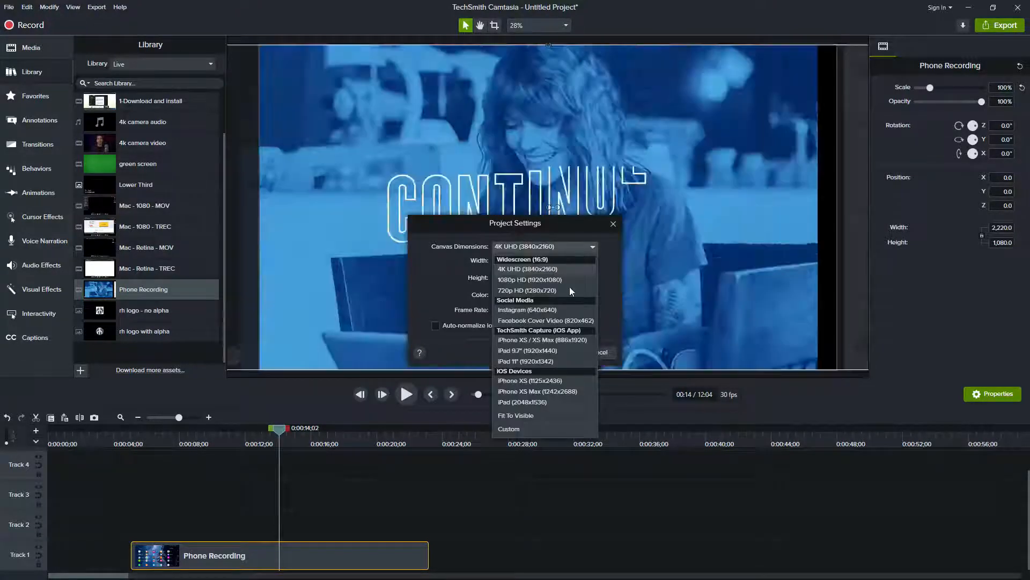
left_click(548, 416)
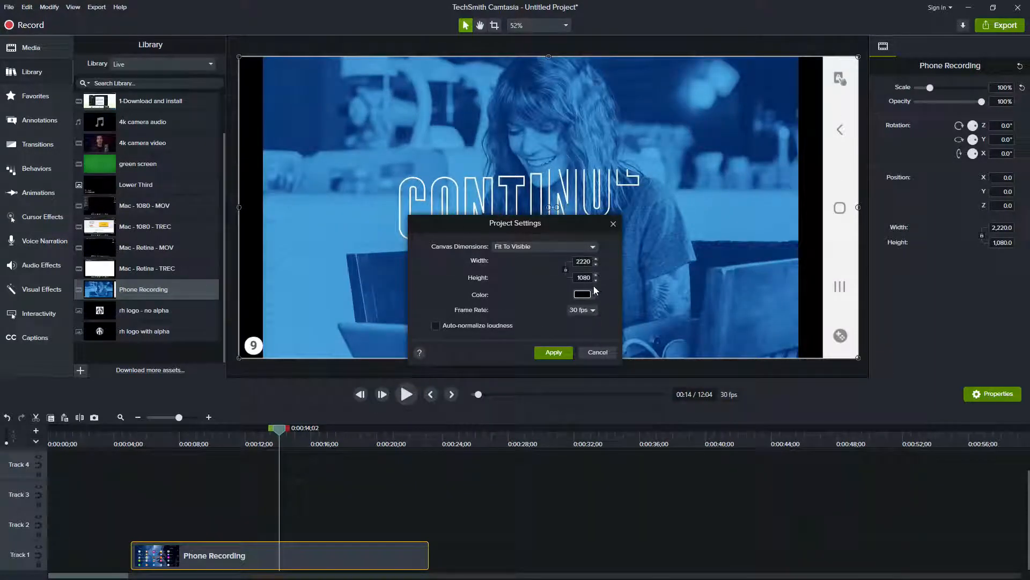
left_click(553, 353)
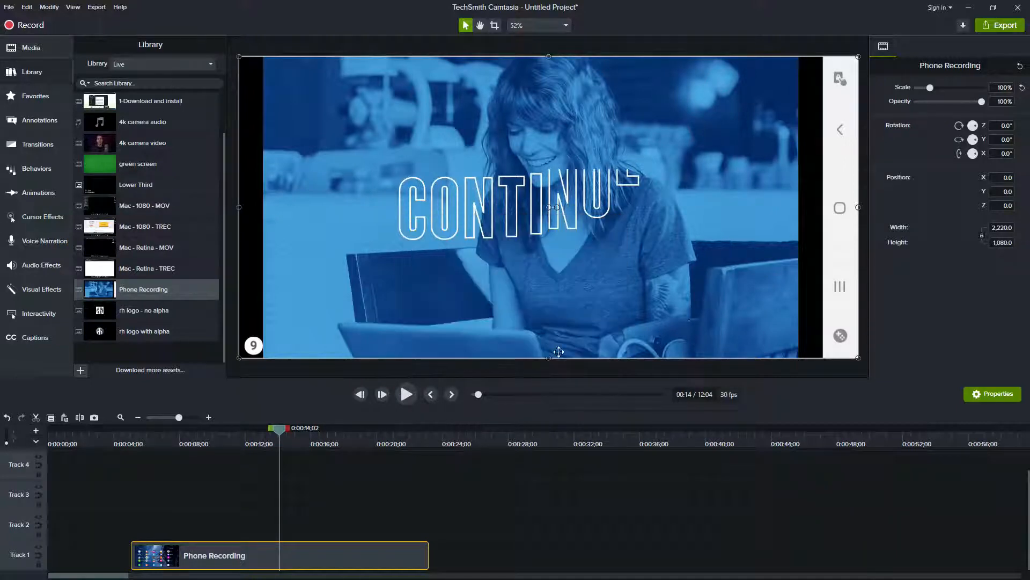
left_click_drag(228, 452, 356, 443)
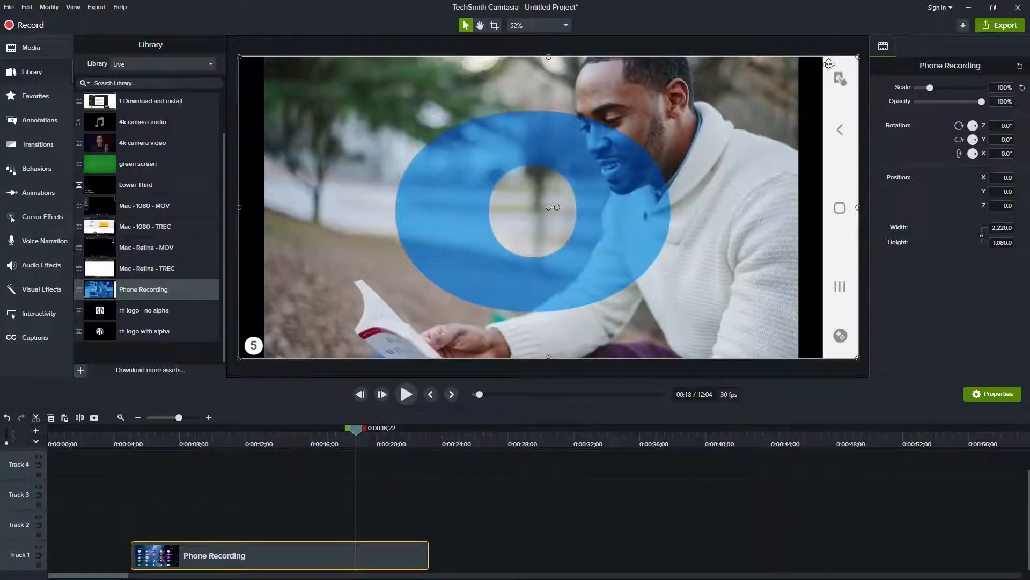
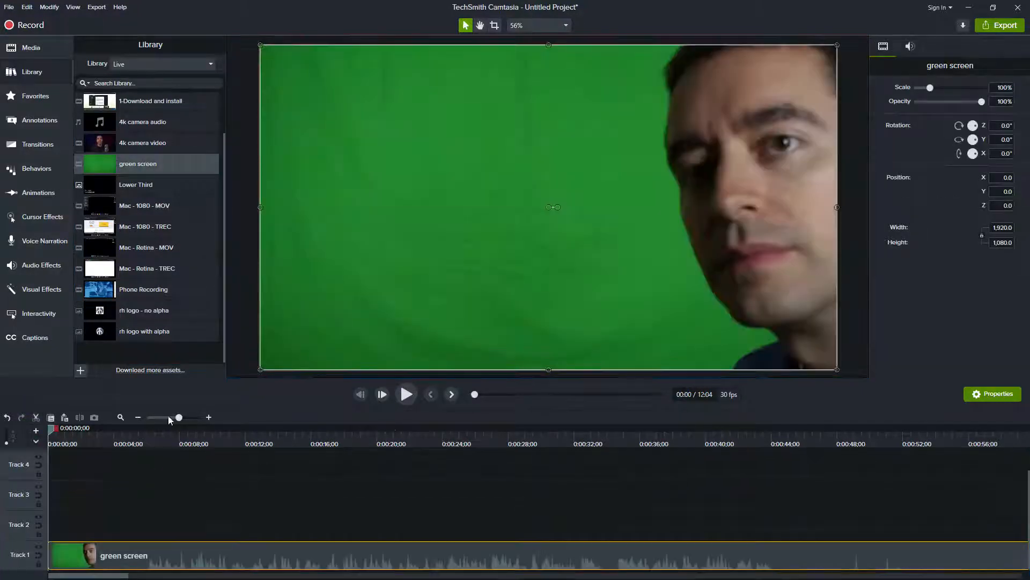
Add the Remove a Color effect to the green screen clip and sample its green background at about 8 seconds
left_click_drag(126, 437, 181, 452)
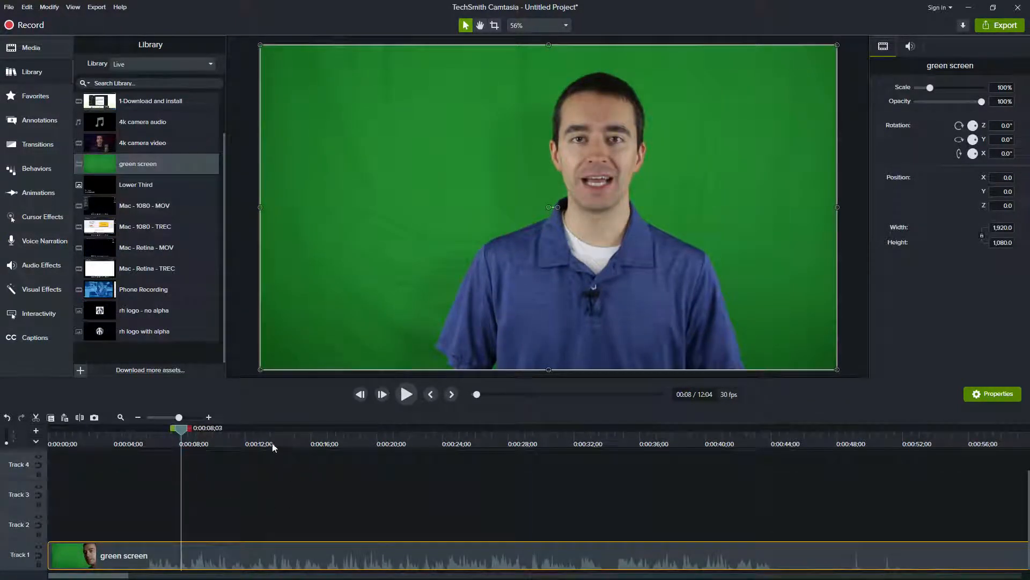
left_click(39, 293)
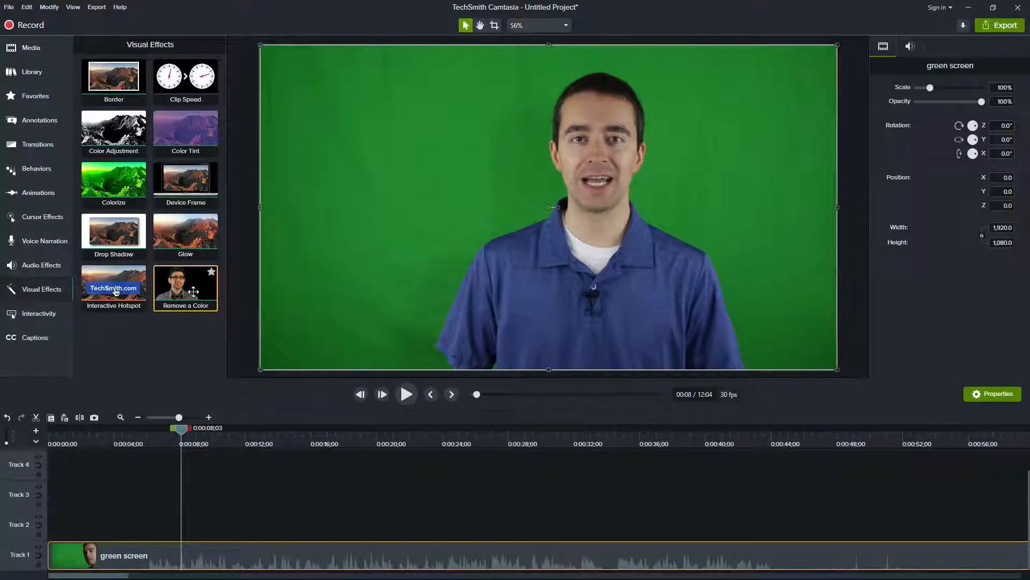
left_click_drag(180, 294, 364, 274)
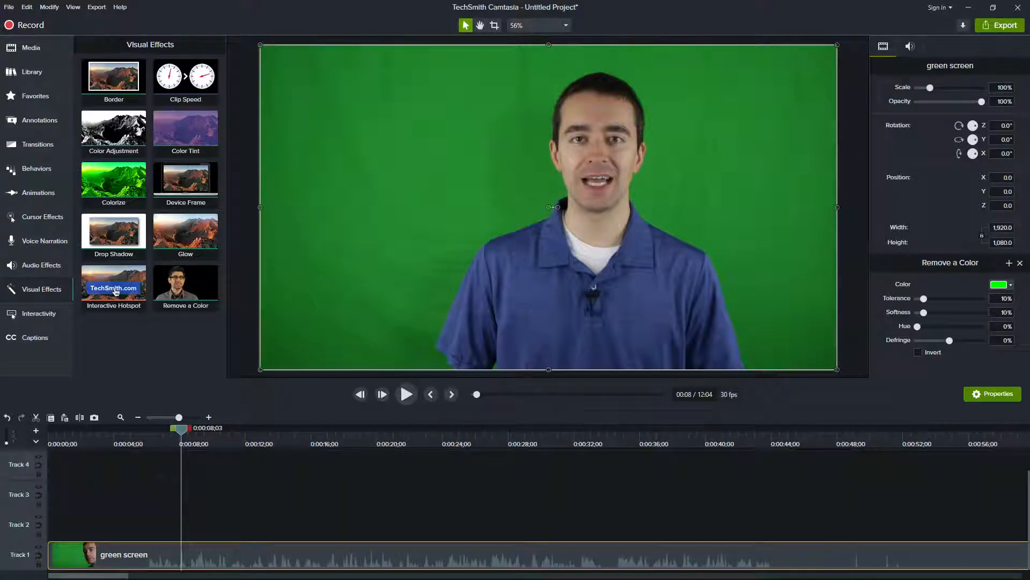
left_click(999, 285)
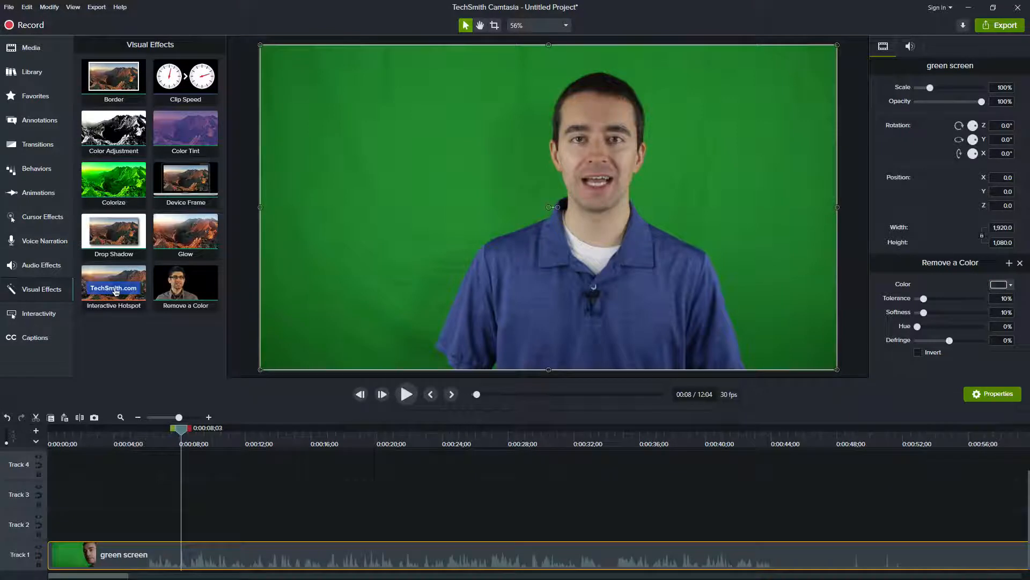
left_click(411, 204)
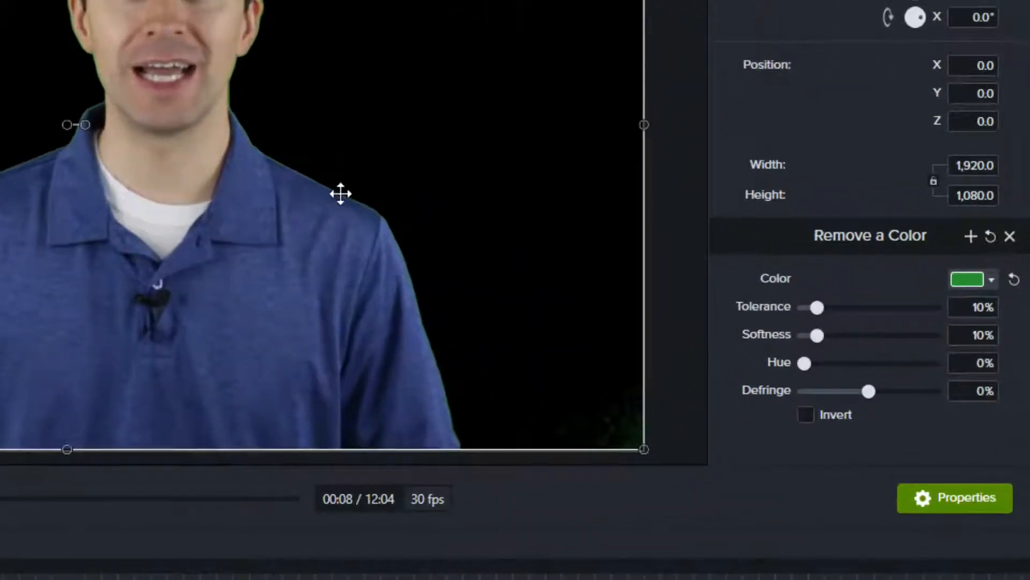
Try a Softness of 0% and a Tolerance of 39% in the Remove a Color effect, resetting each value
left_click_drag(290, 154, 361, 195)
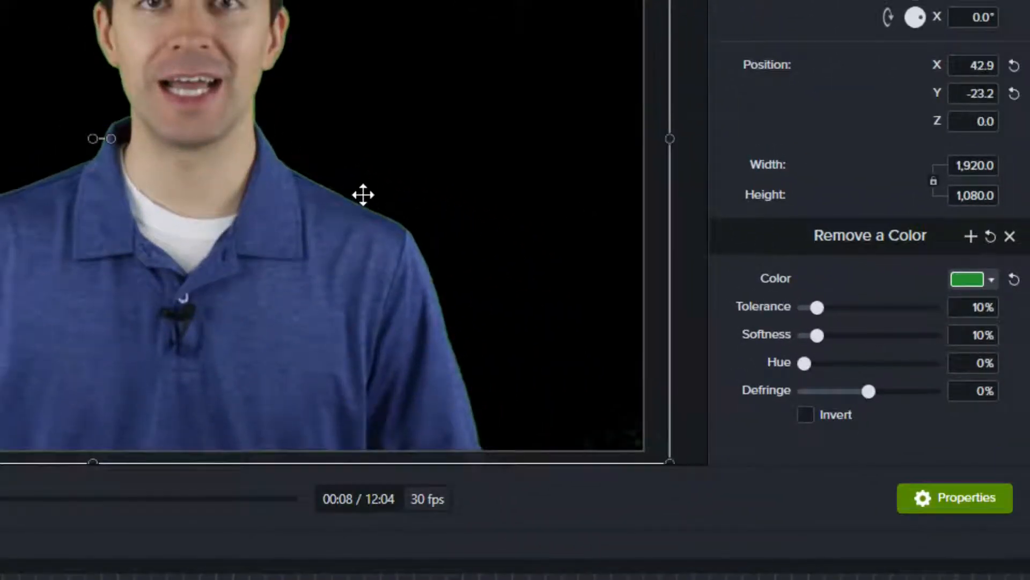
key("ctrl+z")
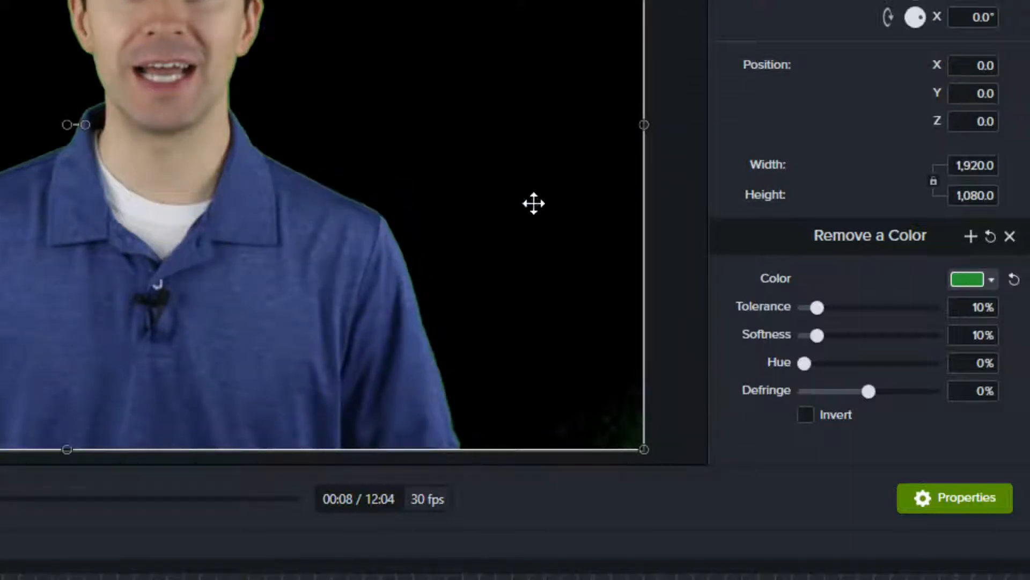
mouse_move(819, 339)
left_mouse_down()
mouse_move(903, 339)
mouse_move(801, 333)
left_mouse_up()
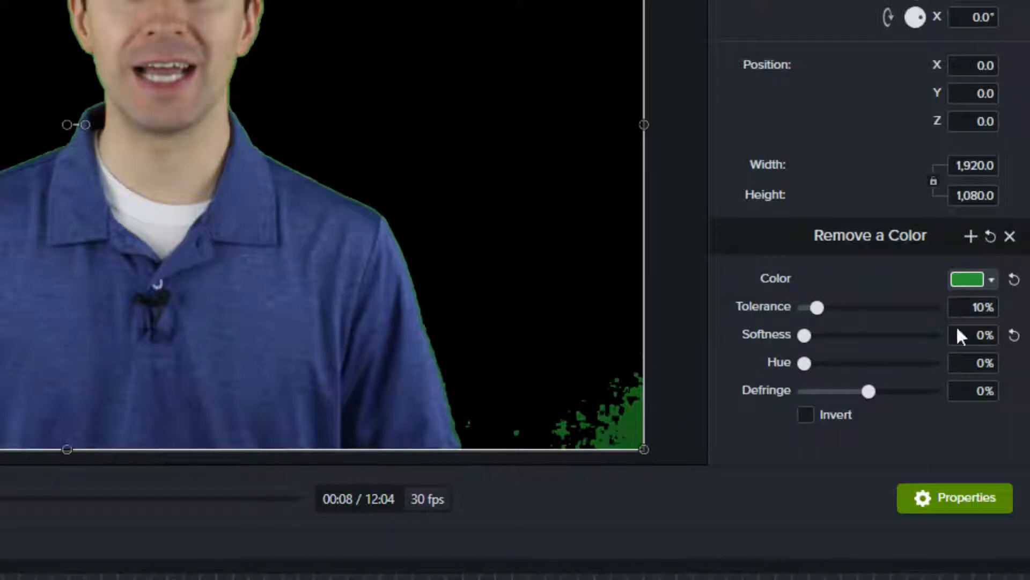
left_click(1012, 339)
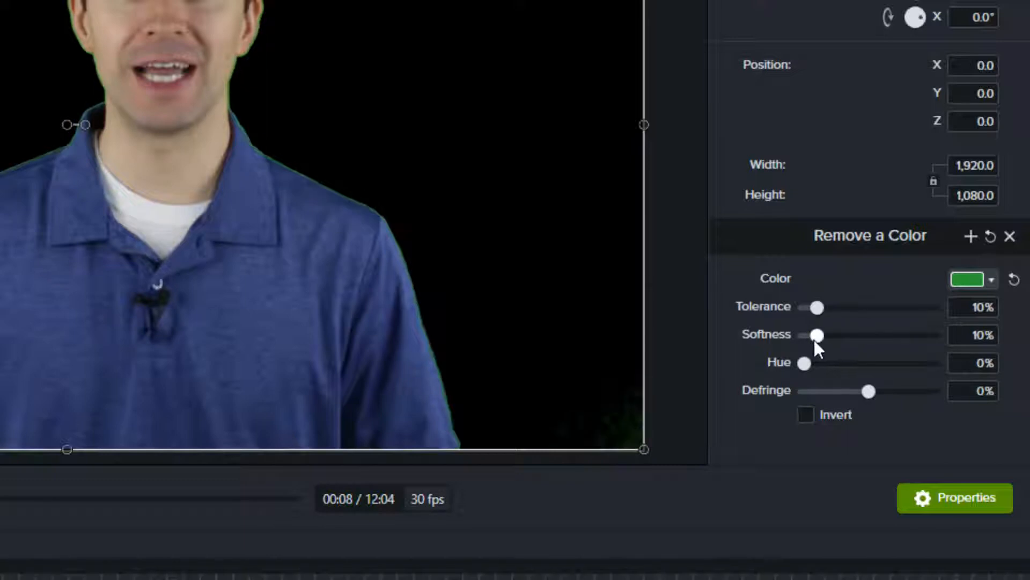
left_click_drag(819, 307, 858, 317)
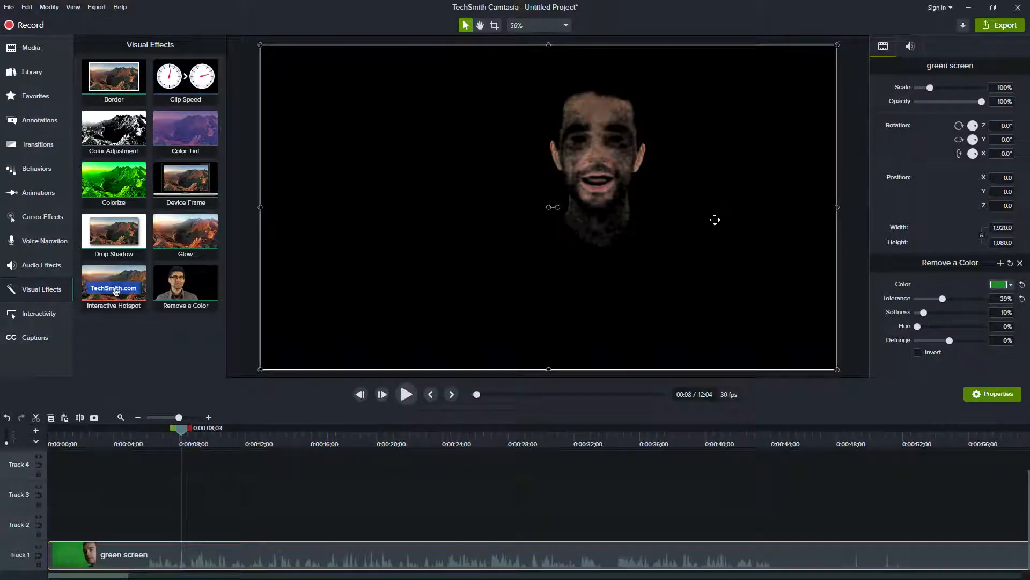
left_click(1022, 298)
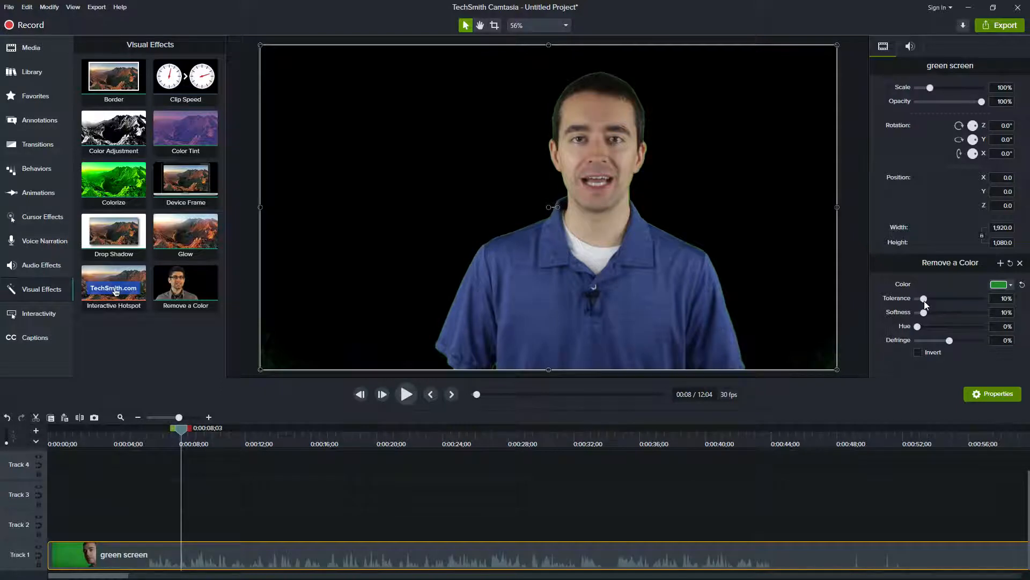
Set the Remove a Color effect's Tolerance and Softness to 15% and Defringe to 8%
left_click_drag(924, 301, 926, 302)
left_click_drag(928, 313, 926, 299)
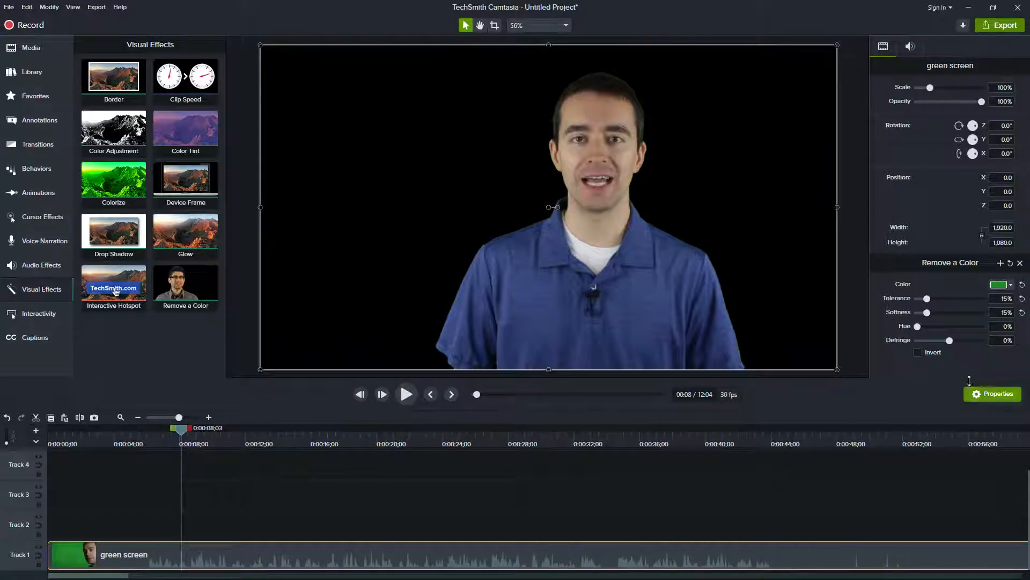
mouse_move(949, 341)
left_mouse_down()
mouse_move(986, 343)
mouse_move(907, 342)
mouse_move(1008, 340)
mouse_move(947, 355)
left_mouse_up()
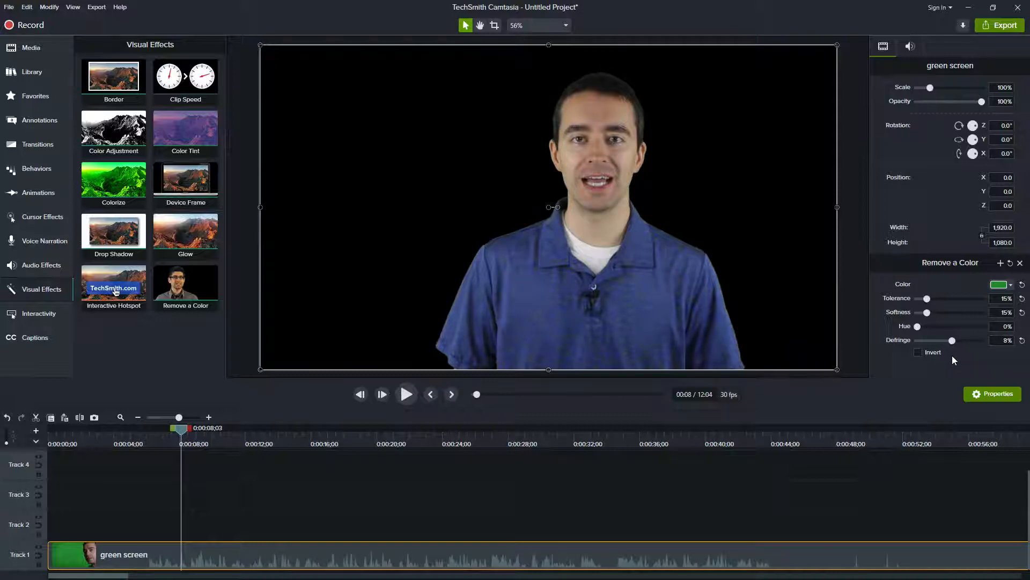
left_click_drag(952, 355, 954, 355)
left_click_drag(950, 355, 949, 353)
left_click_drag(952, 354, 951, 355)
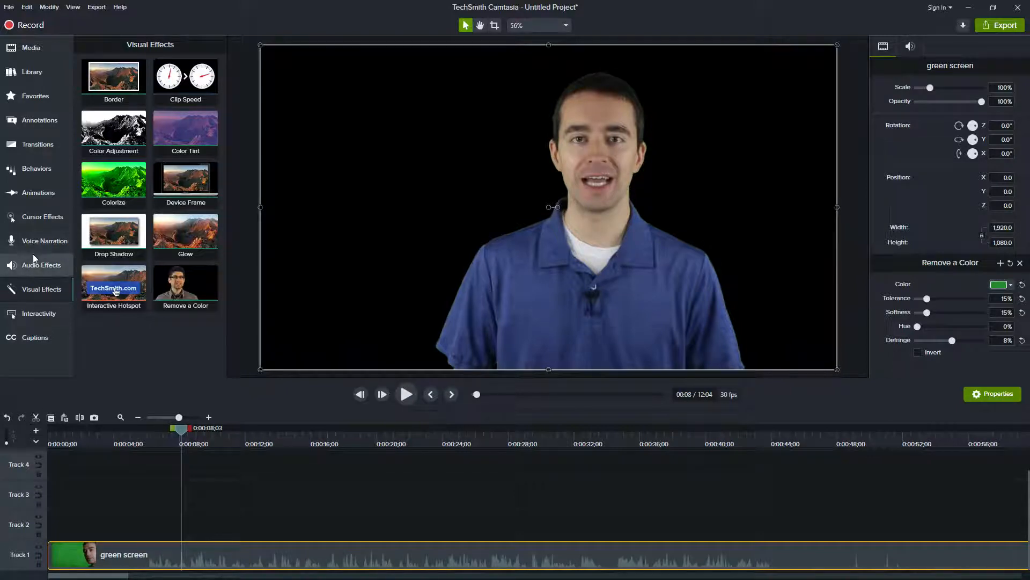
Cut the first 6 seconds, from 0:00 to 5;29, out of the green screen clip on the timeline
left_click(39, 72)
left_click(134, 182)
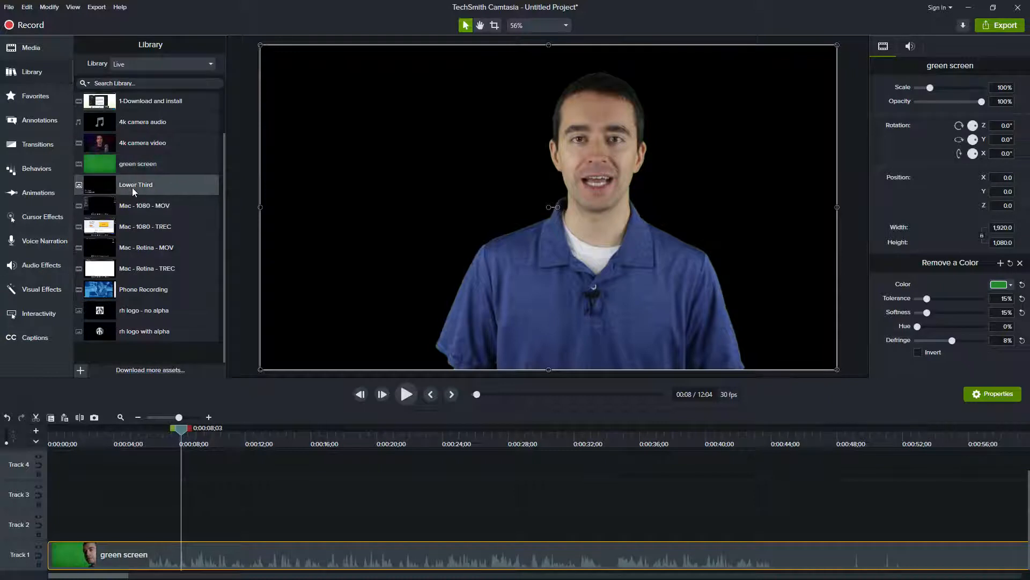
left_click(134, 437)
left_click(146, 441)
left_click_drag(139, 429, 49, 429)
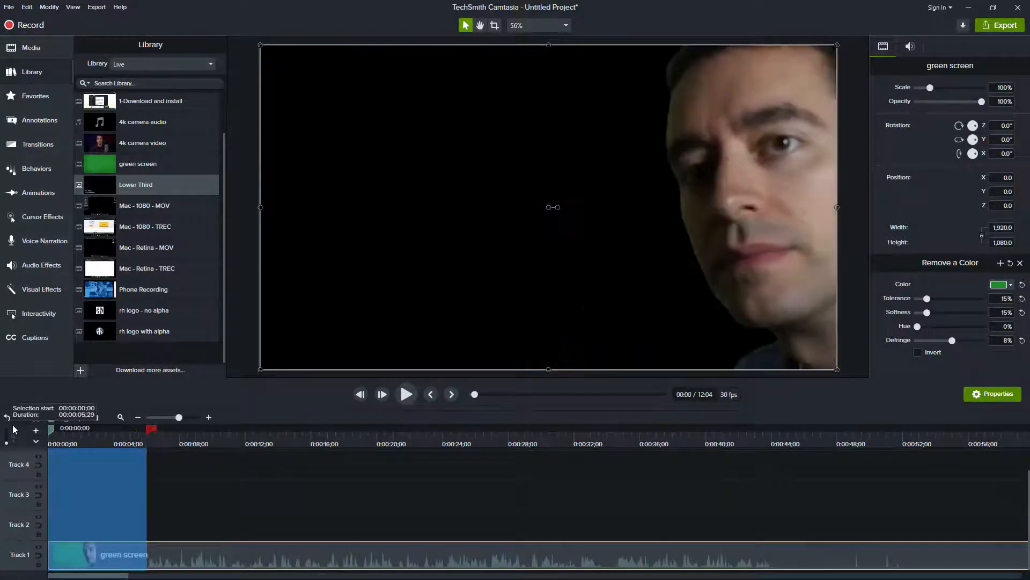
key("ctrl+x")
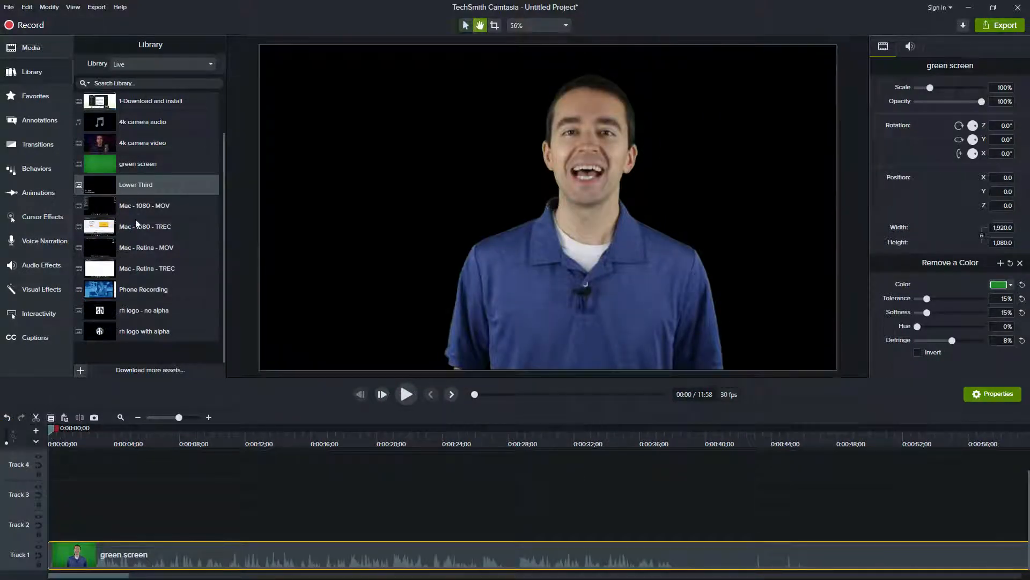
key("space")
key("space")
left_click_drag(136, 180, 70, 557)
key("space")
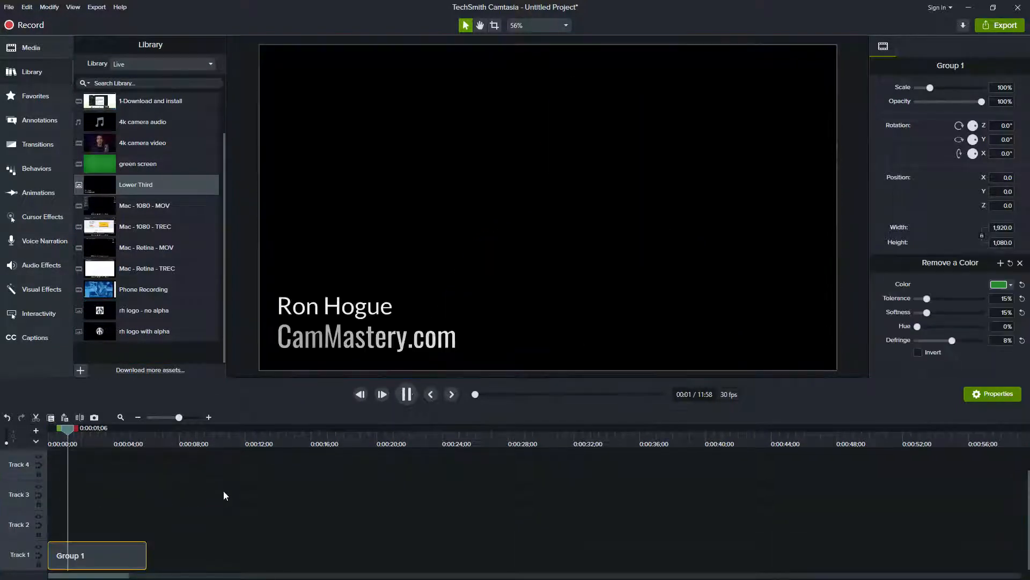
key("space")
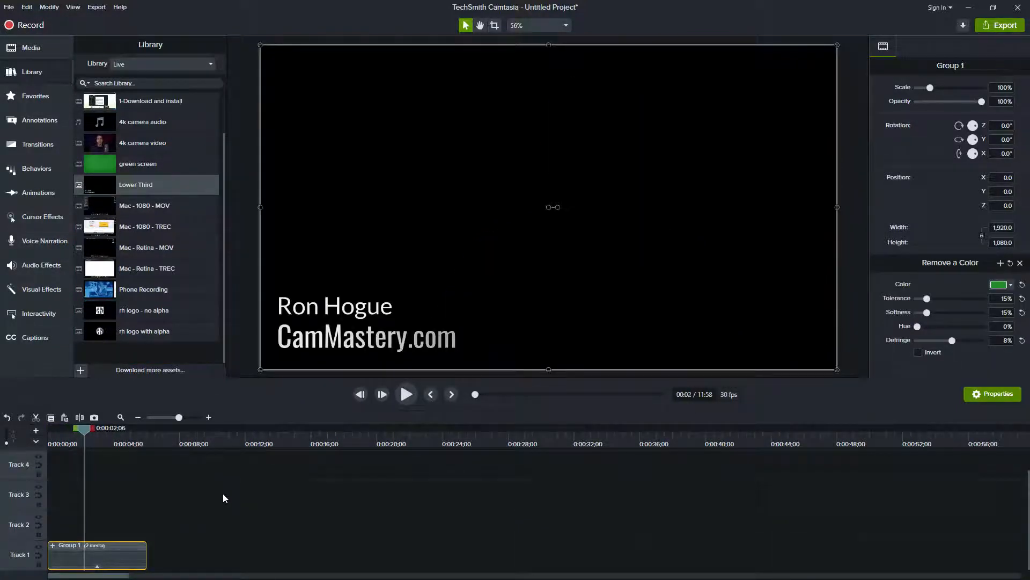
key("ctrl+z")
Add the library's Lower Third to Track 2 starting at 2;06 and play it back over the green screen clip
left_click_drag(141, 185, 82, 538)
left_click_drag(88, 531, 89, 530)
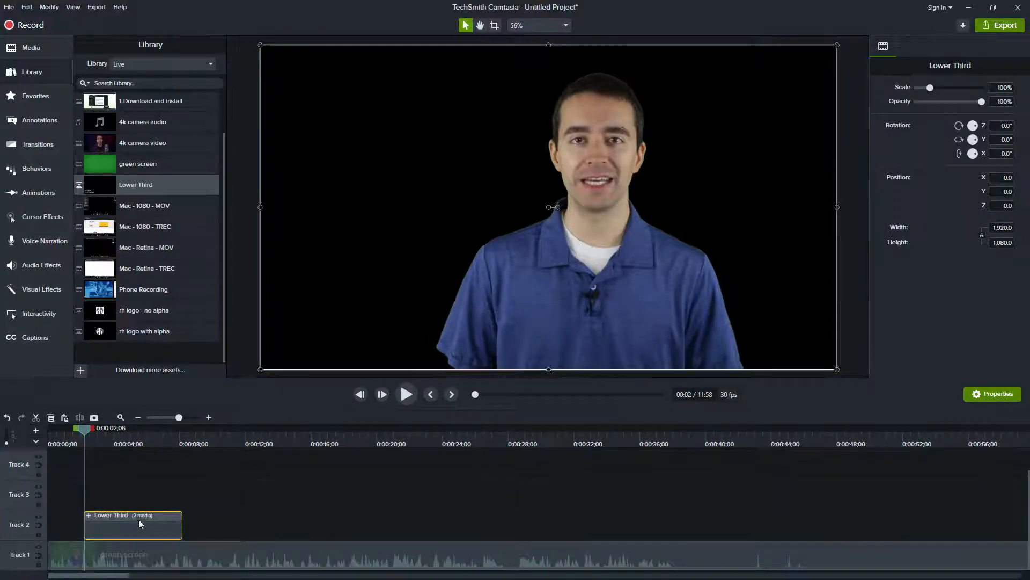
key("space")
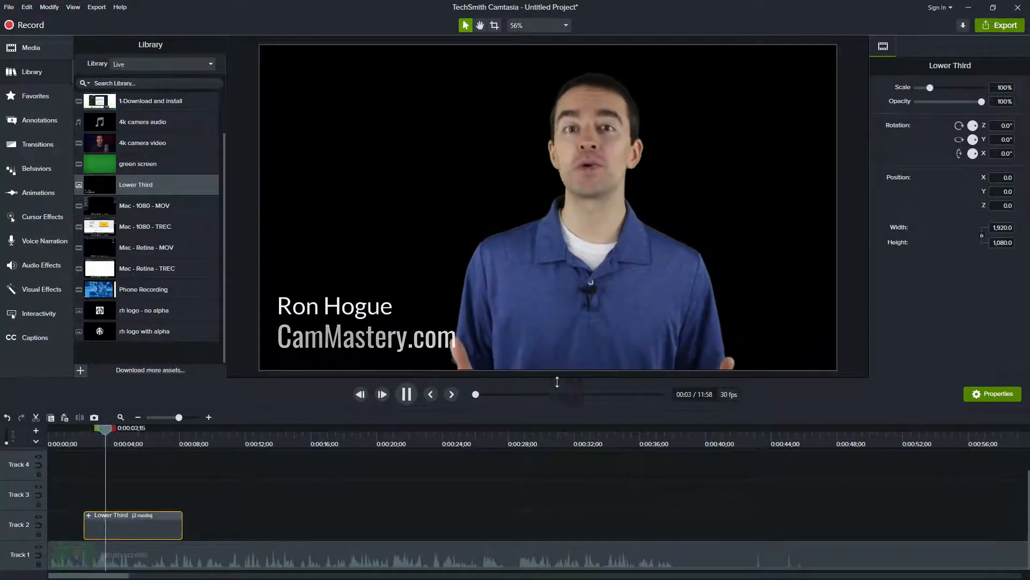
key("space")
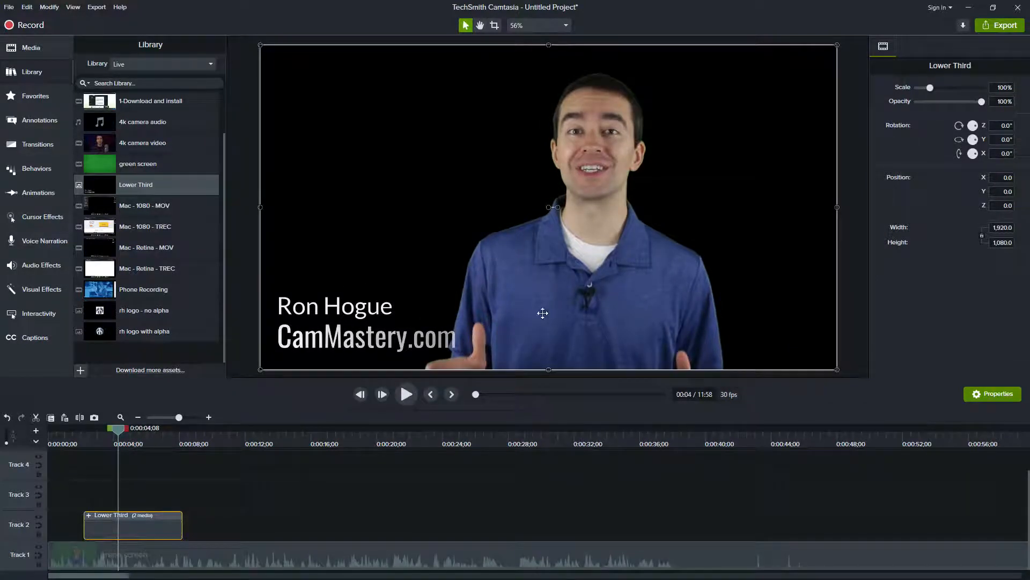
Reposition the green screen clip on the canvas to about X -144.6, Y 0 behind the lower third
left_click_drag(616, 313, 454, 312)
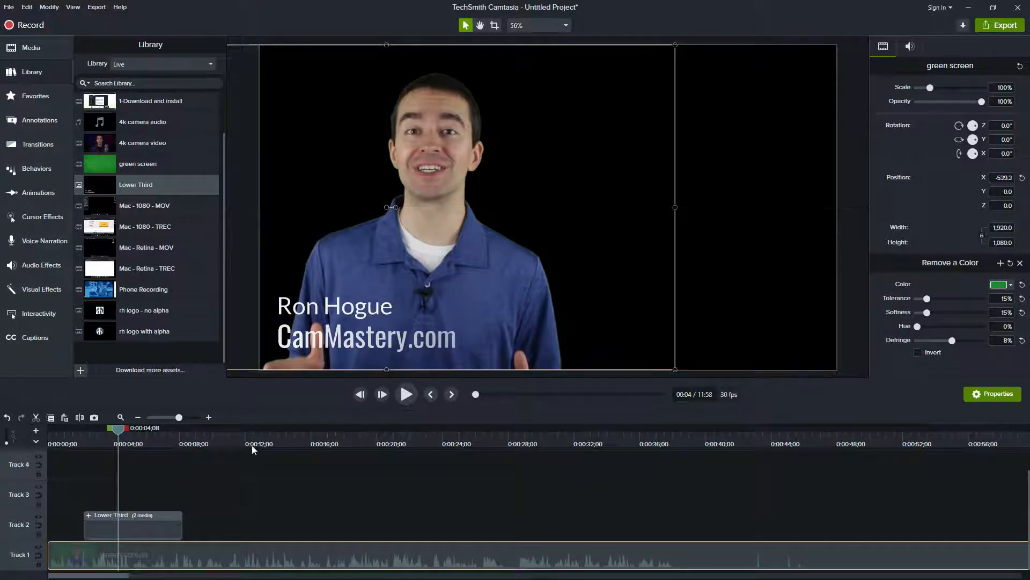
left_click_drag(99, 429, 147, 437)
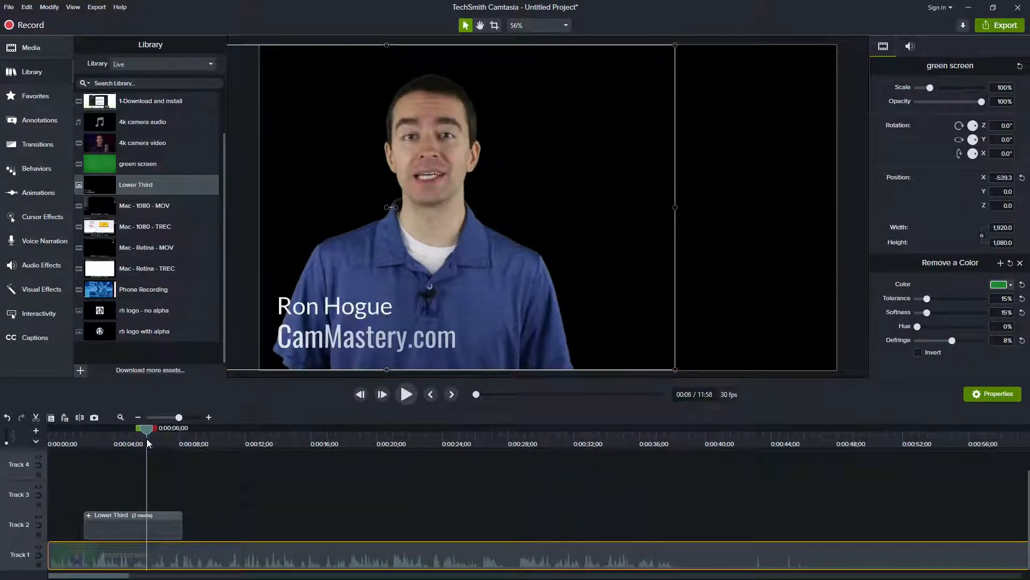
left_click(439, 514)
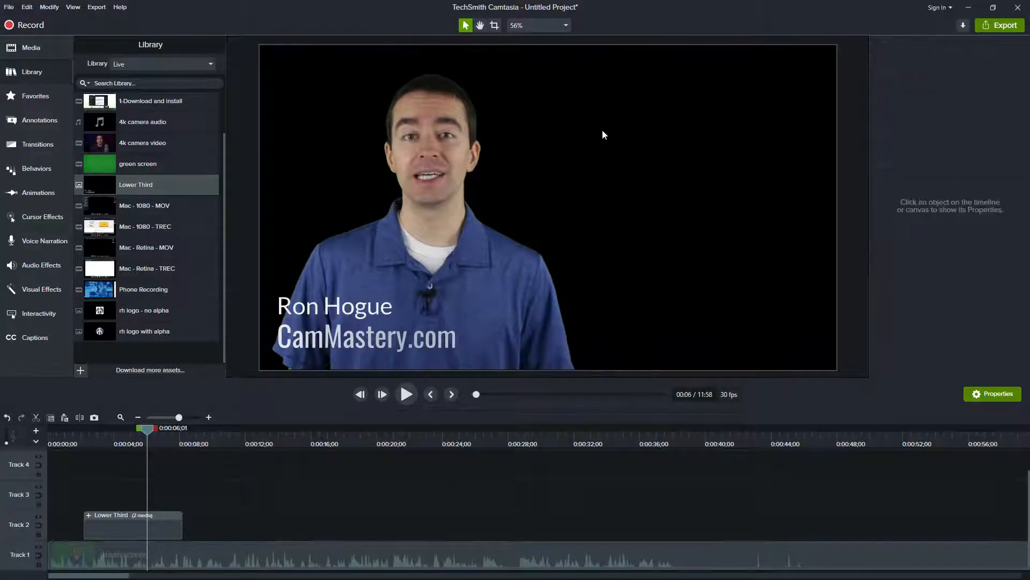
left_click_drag(414, 268, 696, 317)
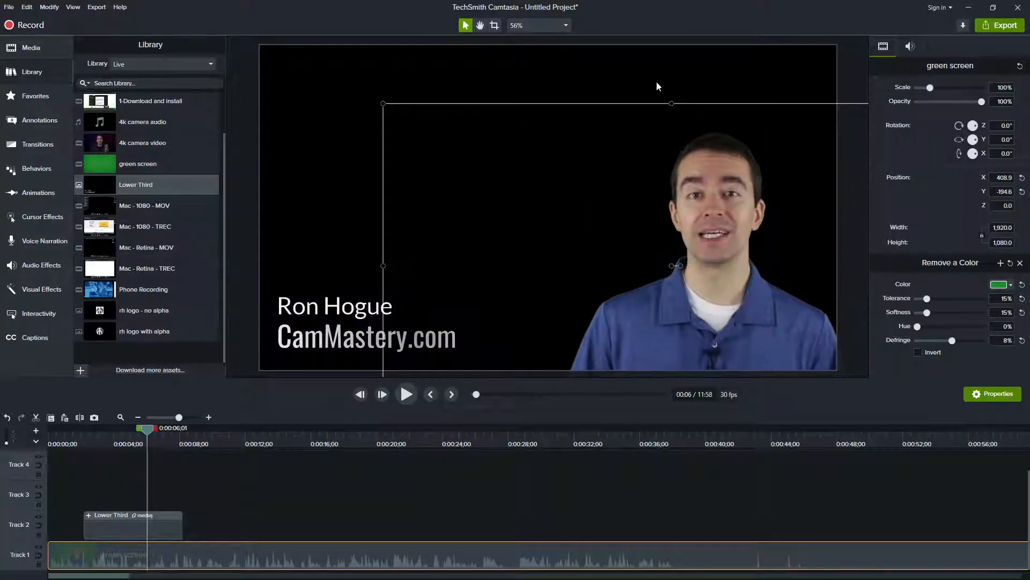
left_click_drag(715, 266, 570, 206)
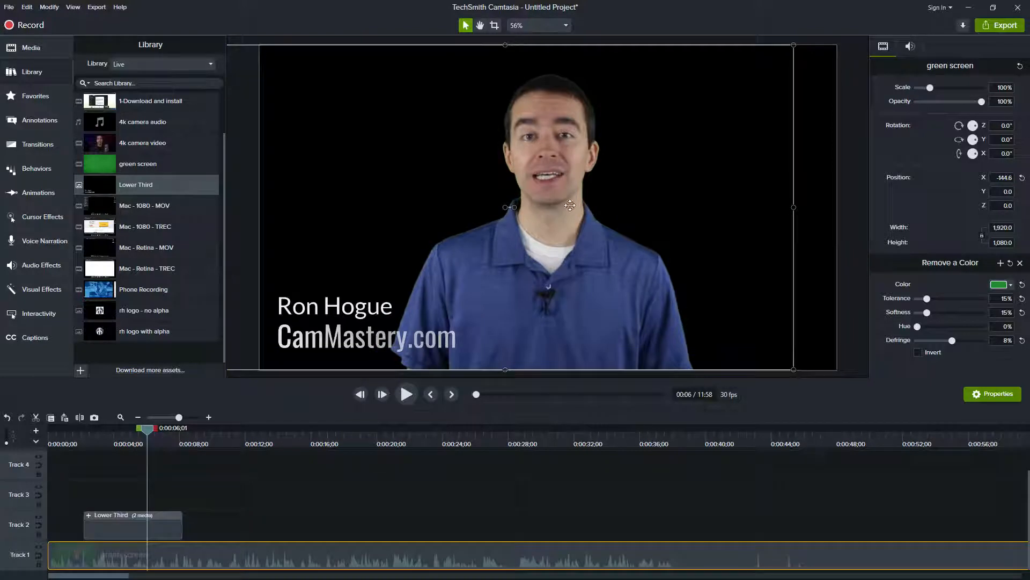
Move the green screen clip to Track 2 and the Lower Third to Track 3, freeing Track 1
left_click_drag(118, 490, 185, 570)
left_click_drag(247, 561, 237, 519)
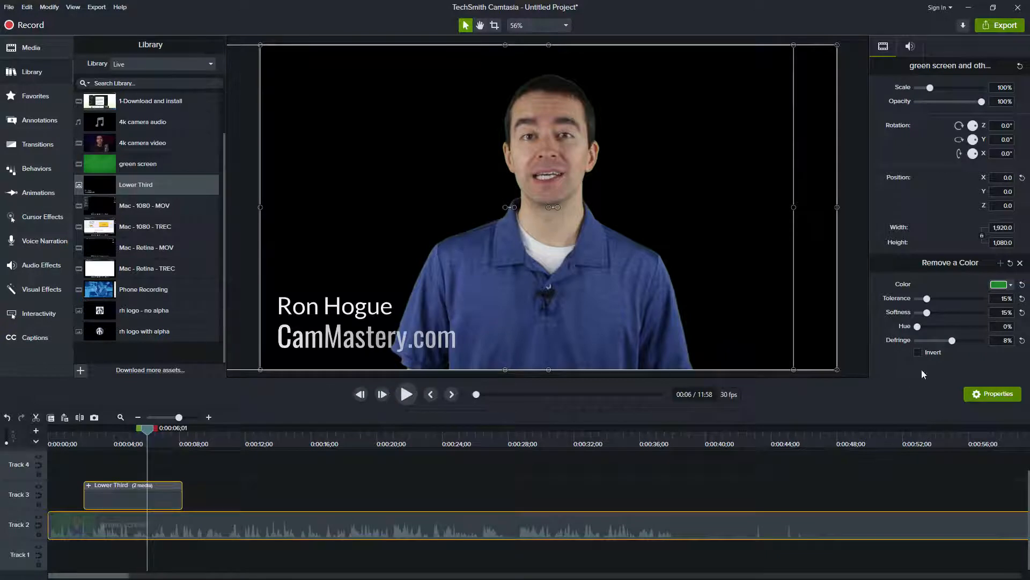
left_click(213, 553)
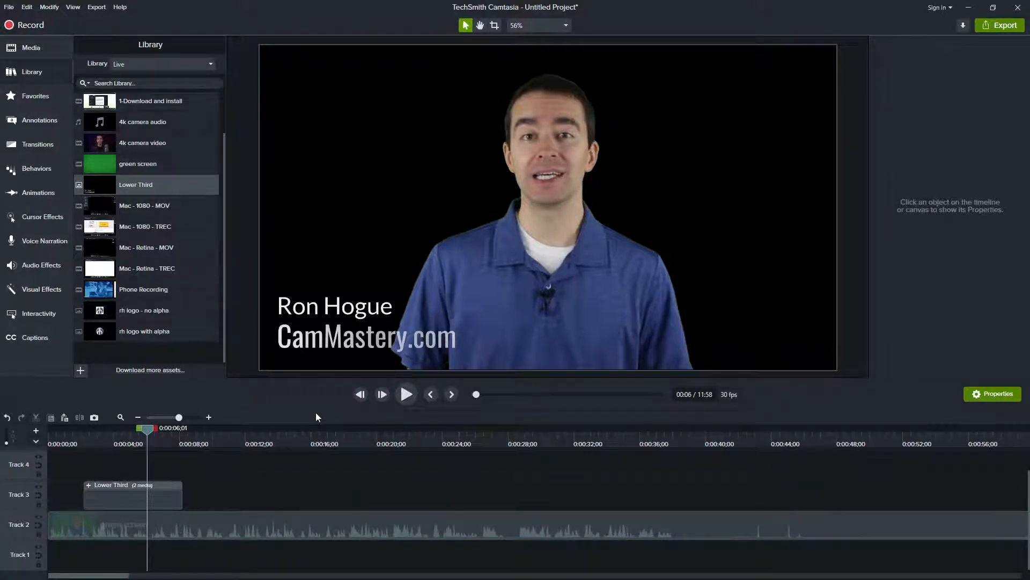
Set the canvas background color to brown #604628 in the project settings and apply it
left_click(571, 23)
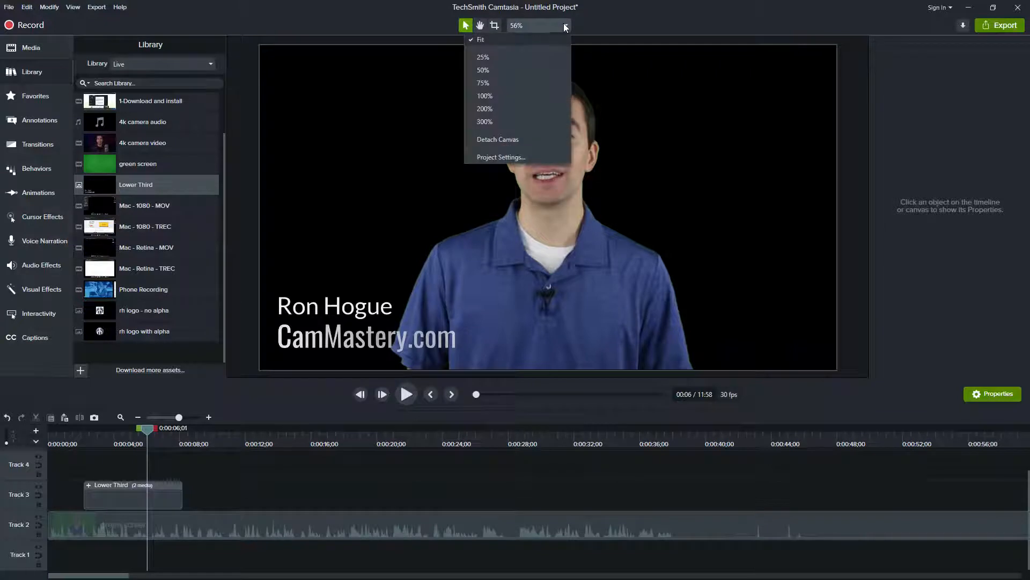
left_click(520, 155)
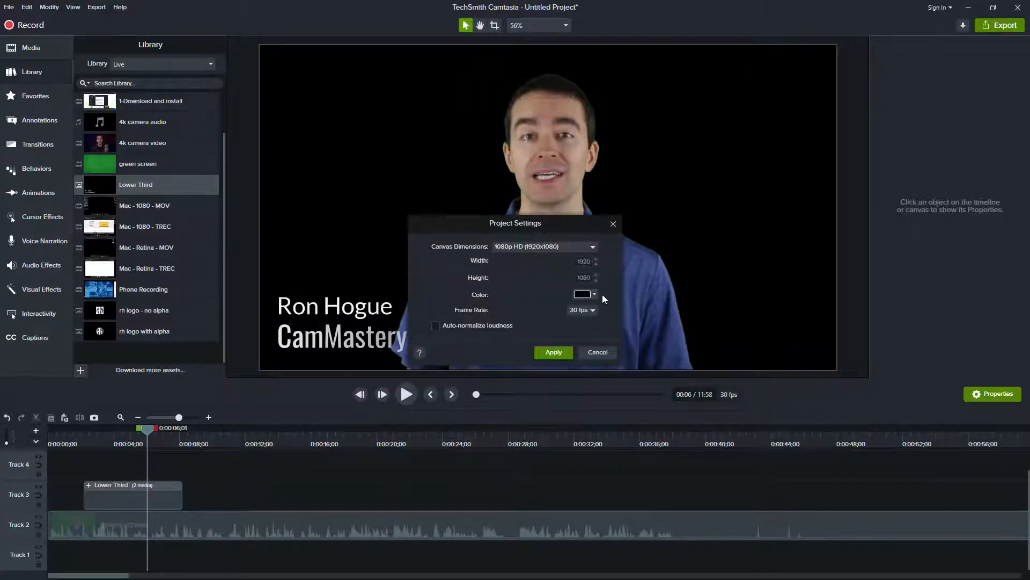
left_click(595, 294)
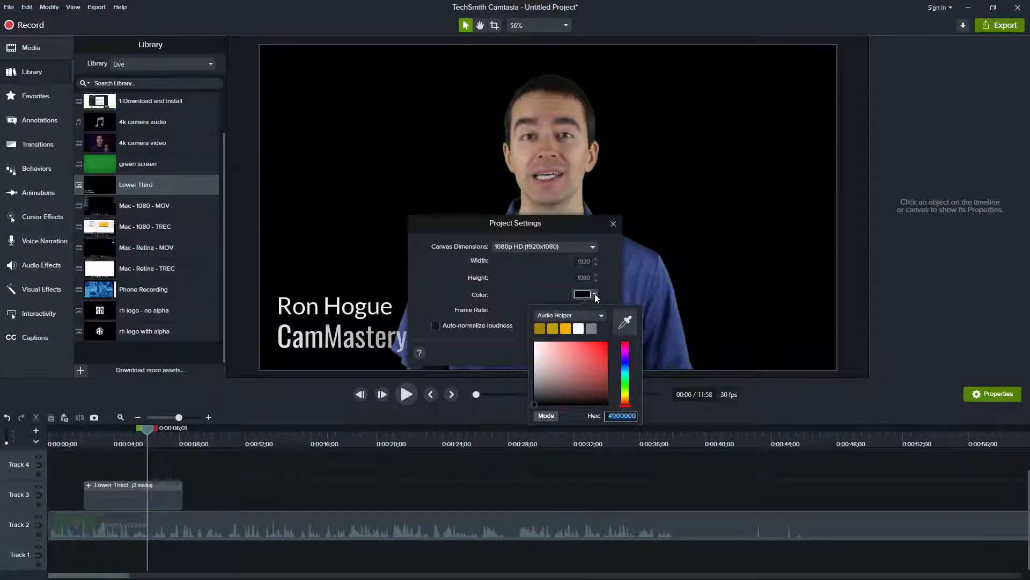
left_click(625, 363)
left_click_drag(599, 368, 577, 381)
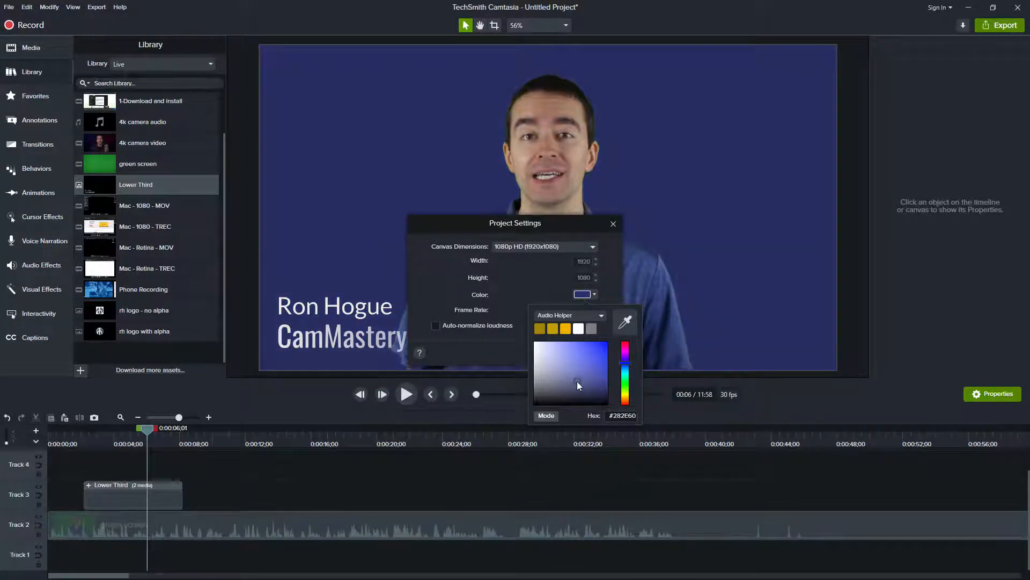
left_click(626, 399)
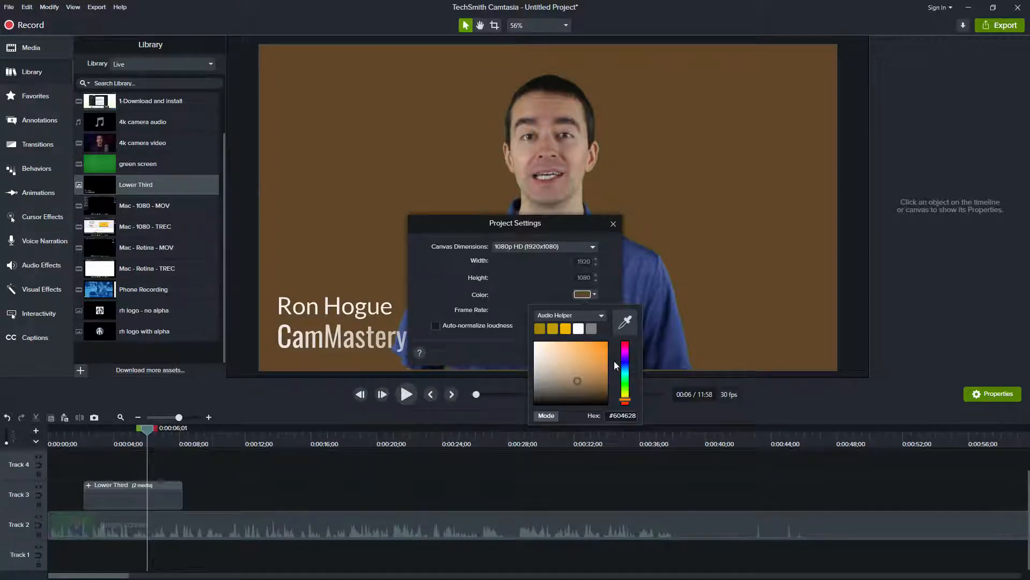
left_click(207, 495)
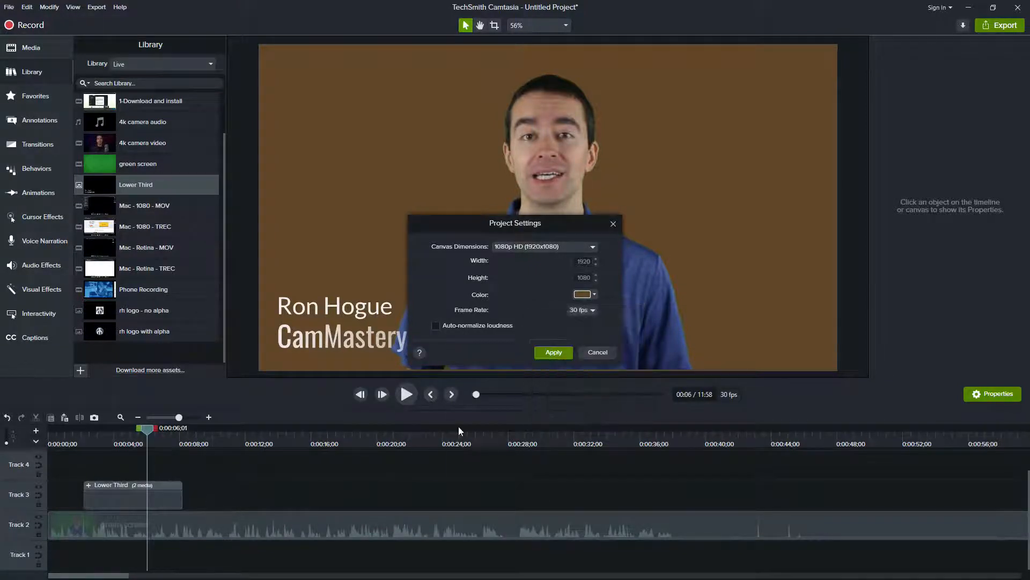
left_click(562, 351)
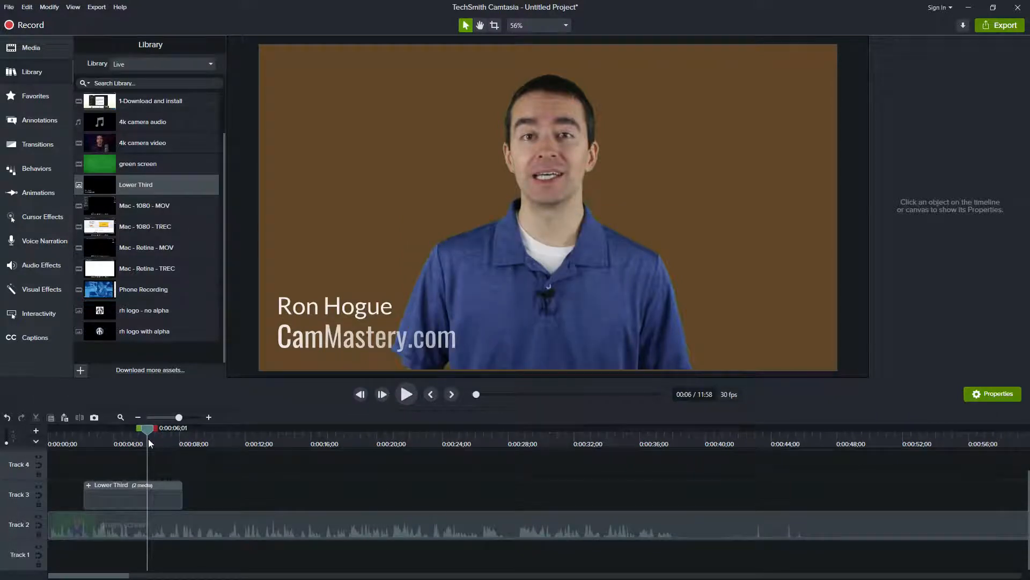
Split the green screen clip on Track 2 at 0:00:13;00
left_click_drag(147, 427, 277, 428)
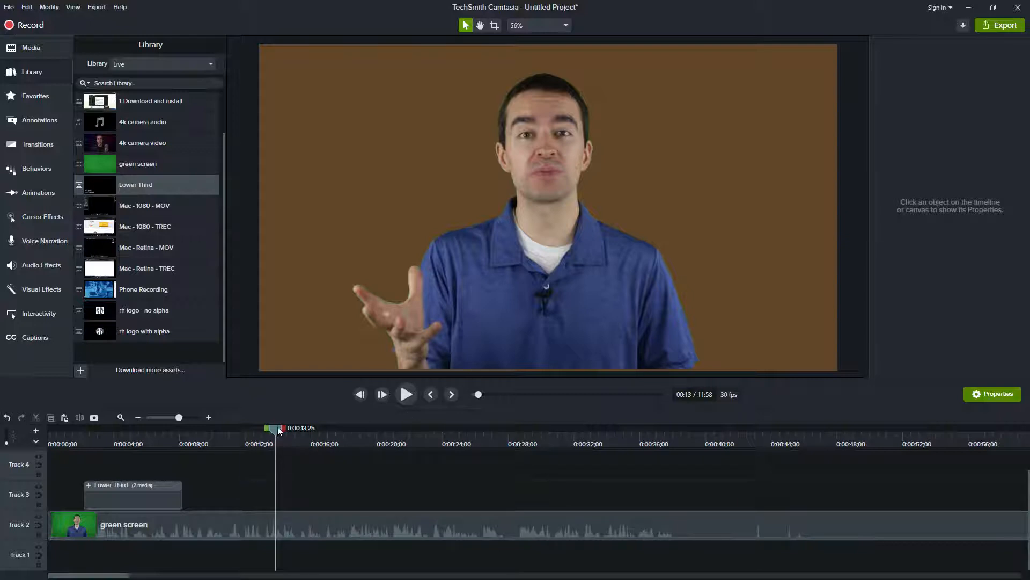
left_click_drag(268, 443, 262, 441)
left_click(292, 527)
key("s")
left_click(301, 526)
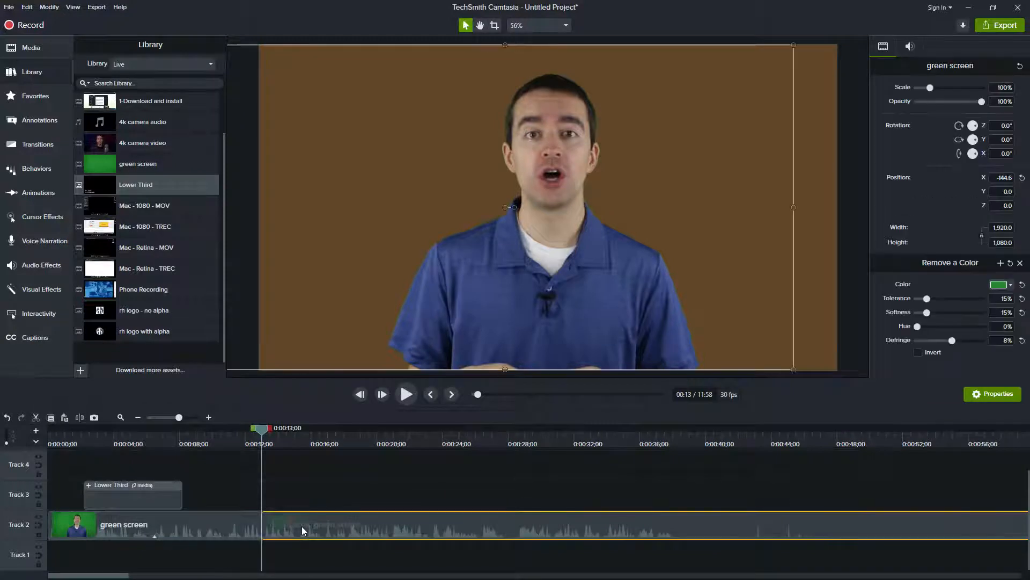
Split the green screen clip again at 0:00:20;24 and set the opacity of the segment before that cut to 0%
left_click_drag(261, 441, 390, 441)
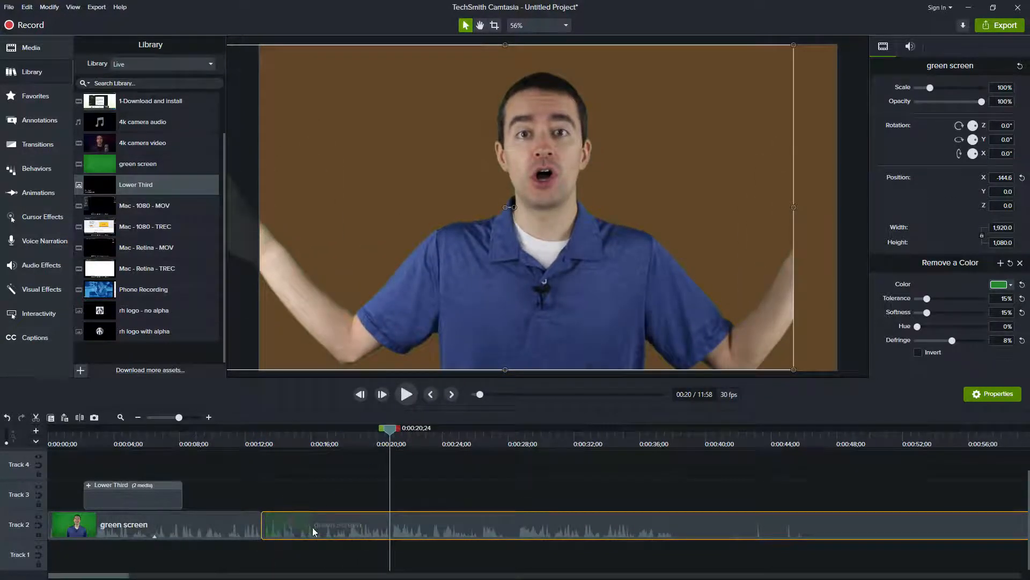
key("s")
left_click(342, 524)
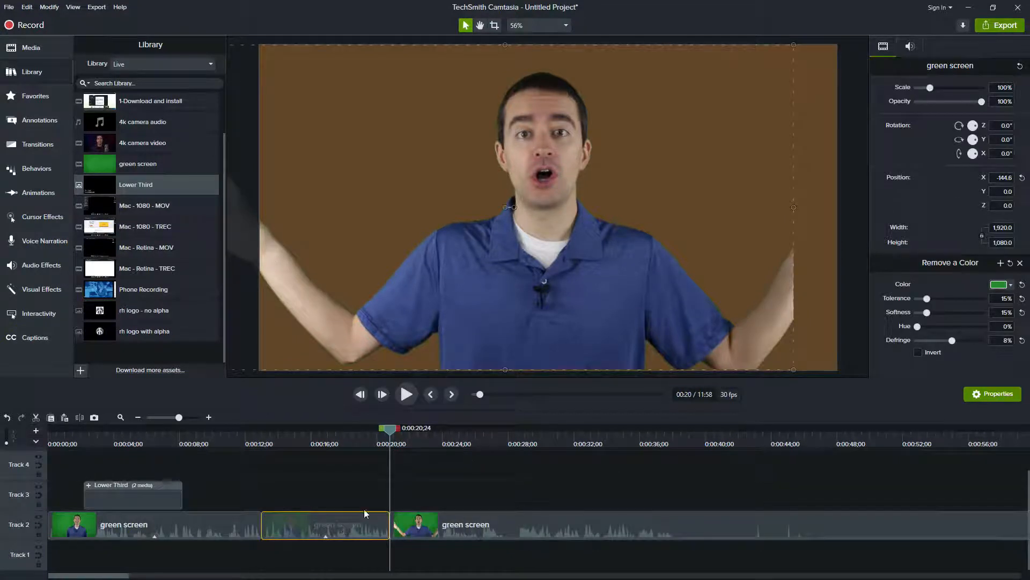
left_click_drag(982, 103, 906, 102)
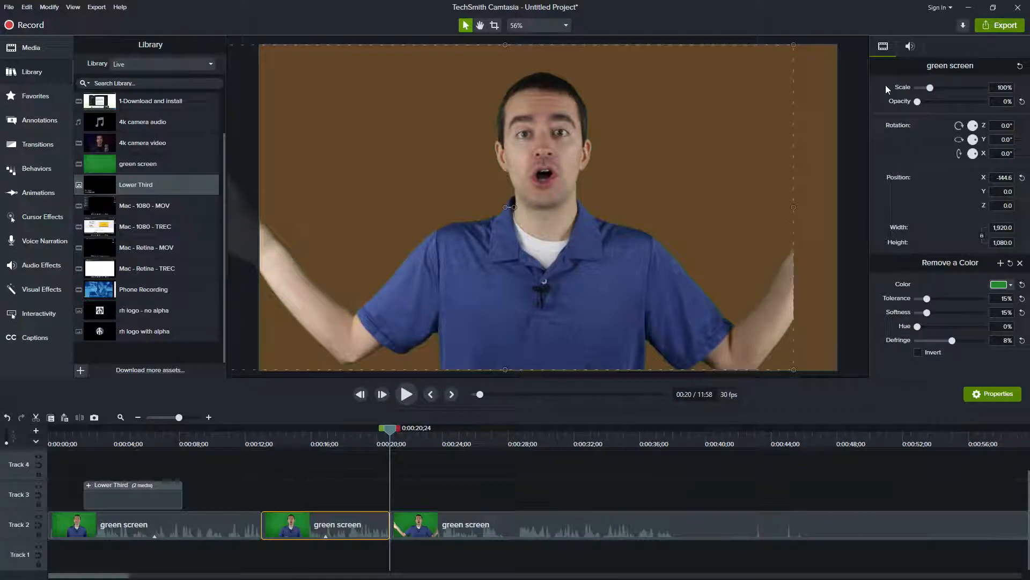
Shift the green screen segment after 20;24 to about X -562.5 on the canvas and split it at 0:00:27;26
left_click_drag(361, 446, 494, 428)
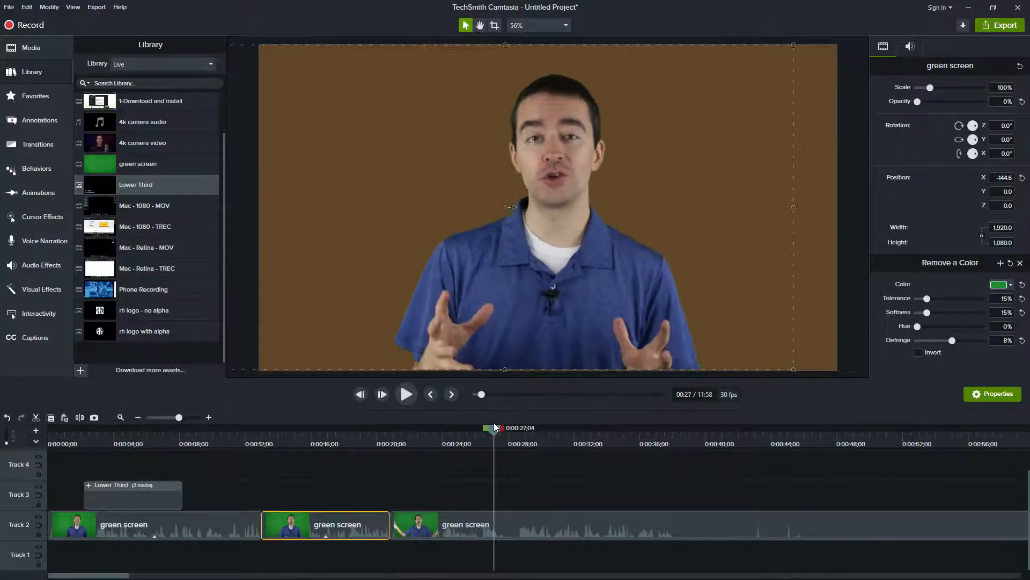
left_click_drag(685, 263, 560, 256)
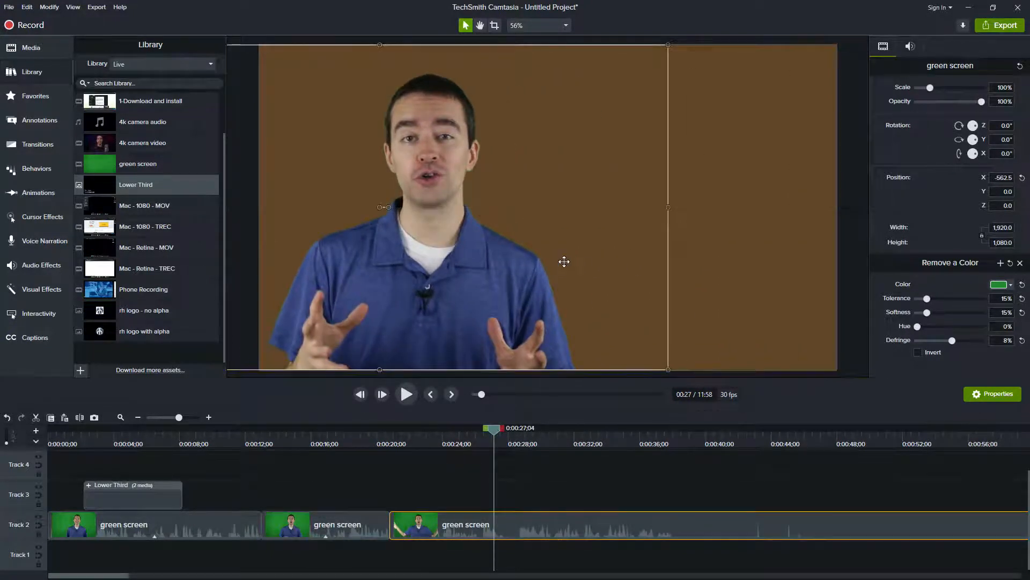
left_click_drag(505, 438, 507, 436)
key("s")
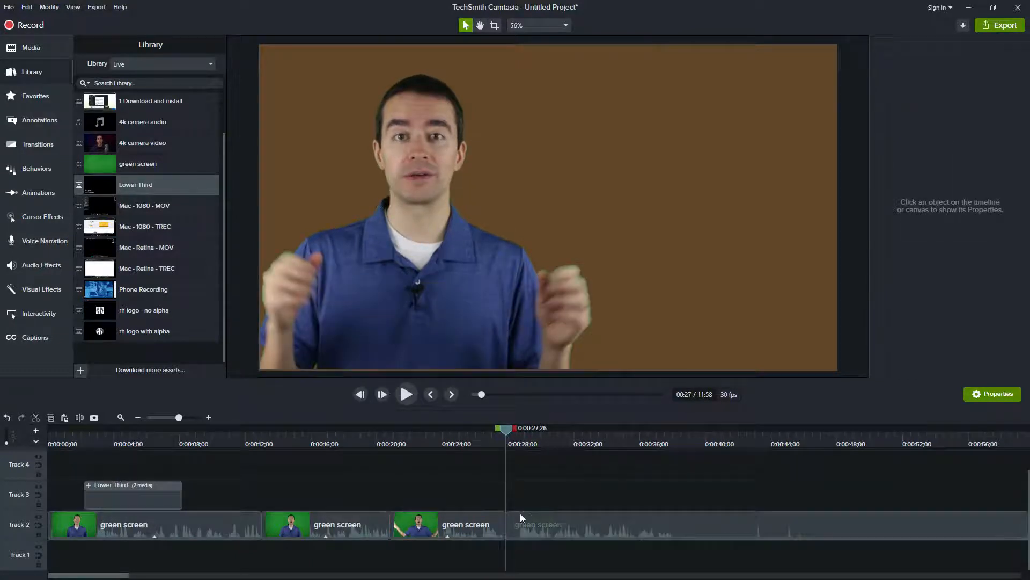
Recenter the green screen segment after 27;26 at X 0, Y 0 and preview the transparent segment at 0:00:15;09
left_click(548, 442)
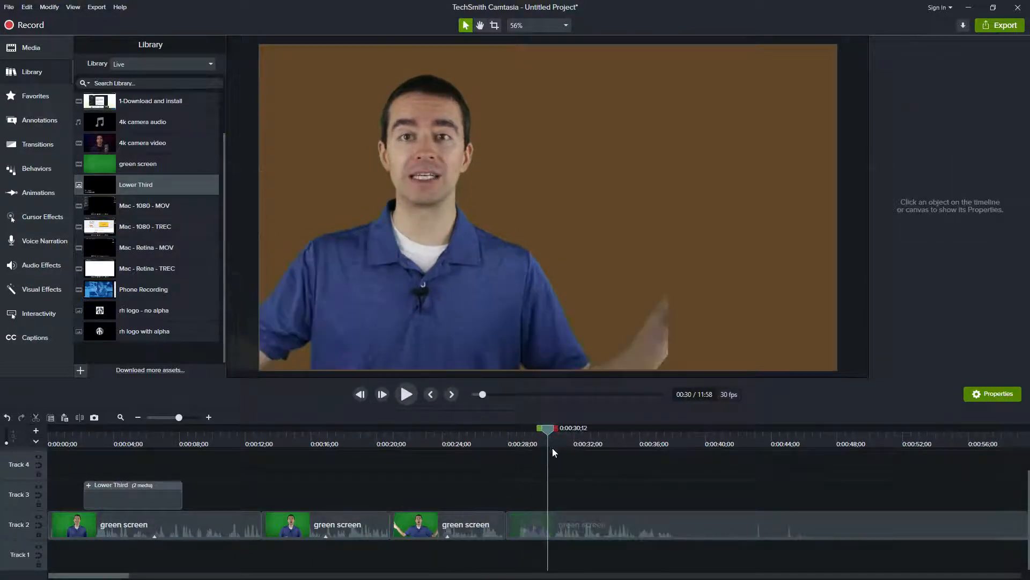
left_click(663, 200)
left_click_drag(664, 200, 690, 199)
left_click_drag(433, 436, 302, 444)
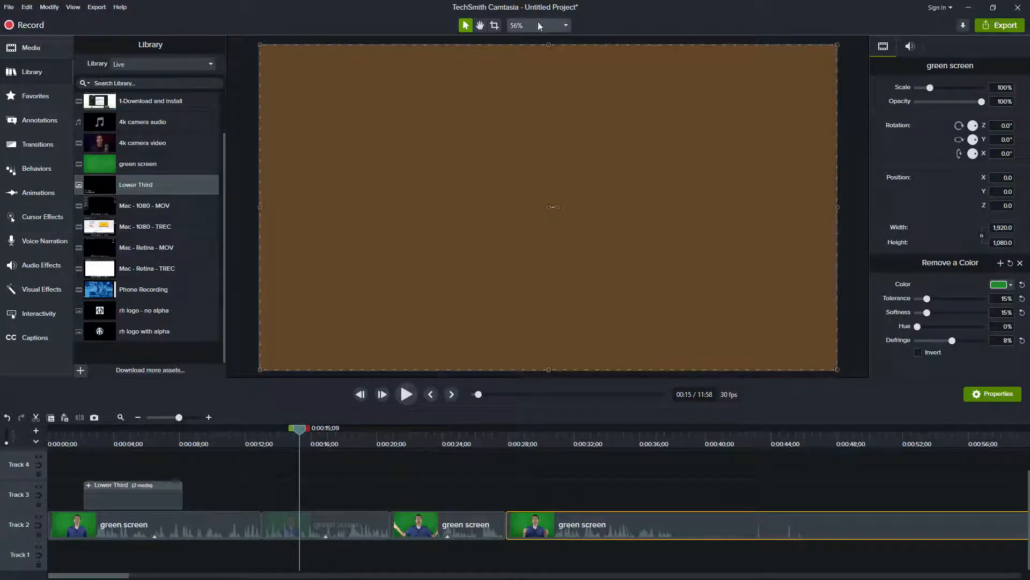
Set the canvas background color to black in the project settings and apply it
left_click(566, 25)
left_click(488, 157)
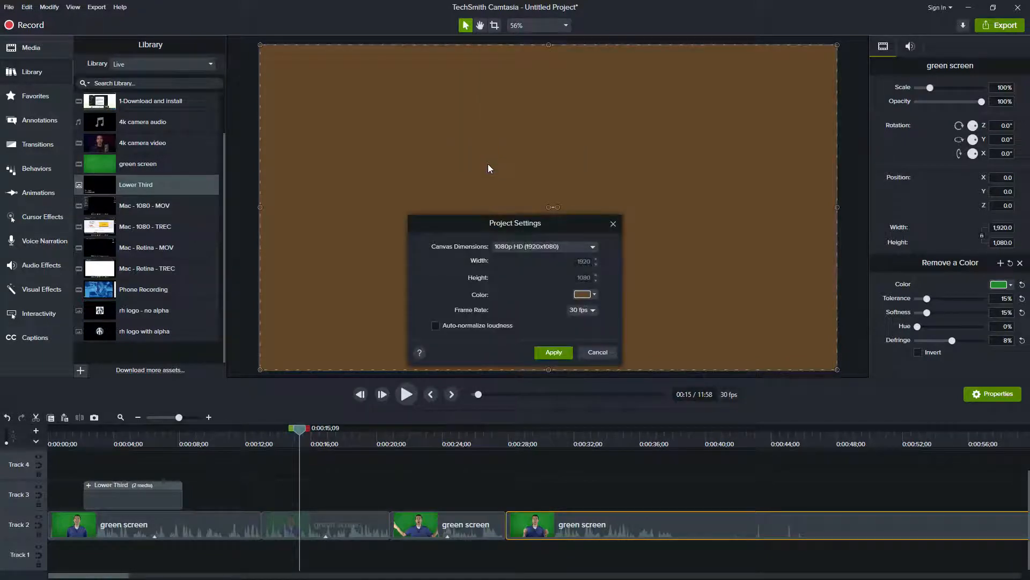
left_click(594, 293)
left_click_drag(590, 361, 549, 446)
left_click(542, 285)
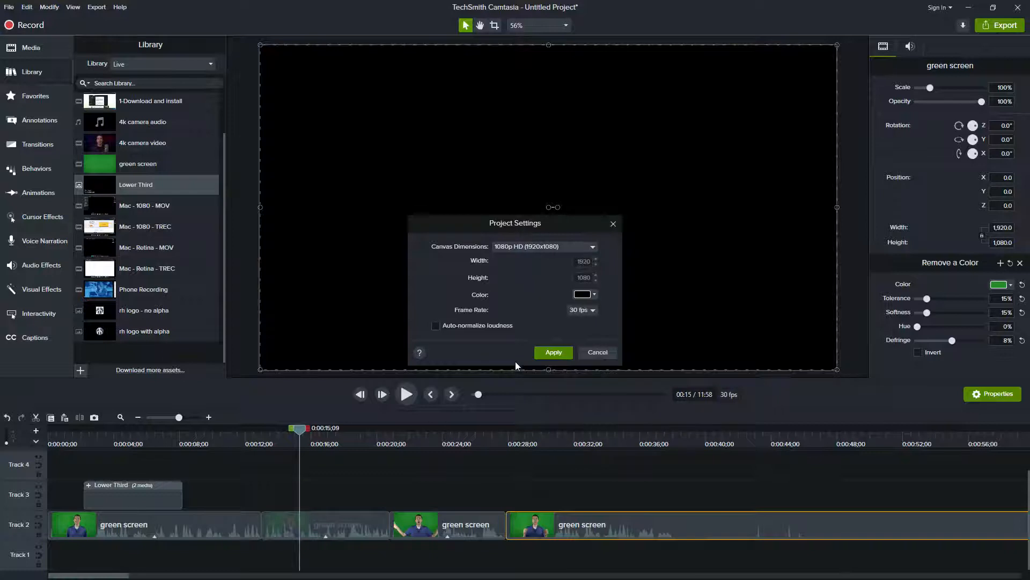
left_click(554, 352)
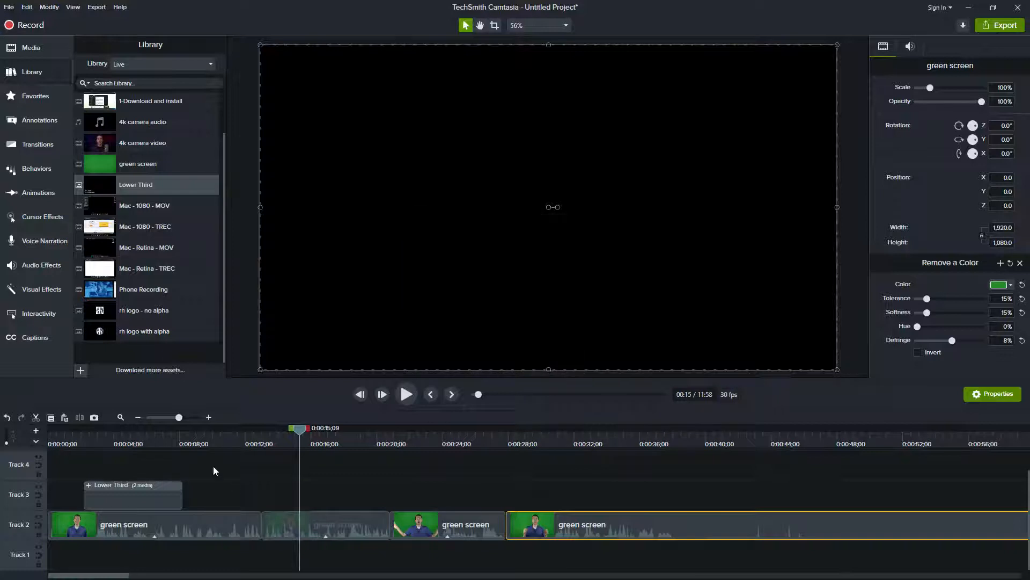
Fit the whole project in the timeline and move the playhead to 0:11:43;14, at the character animation near the end
left_click(170, 417)
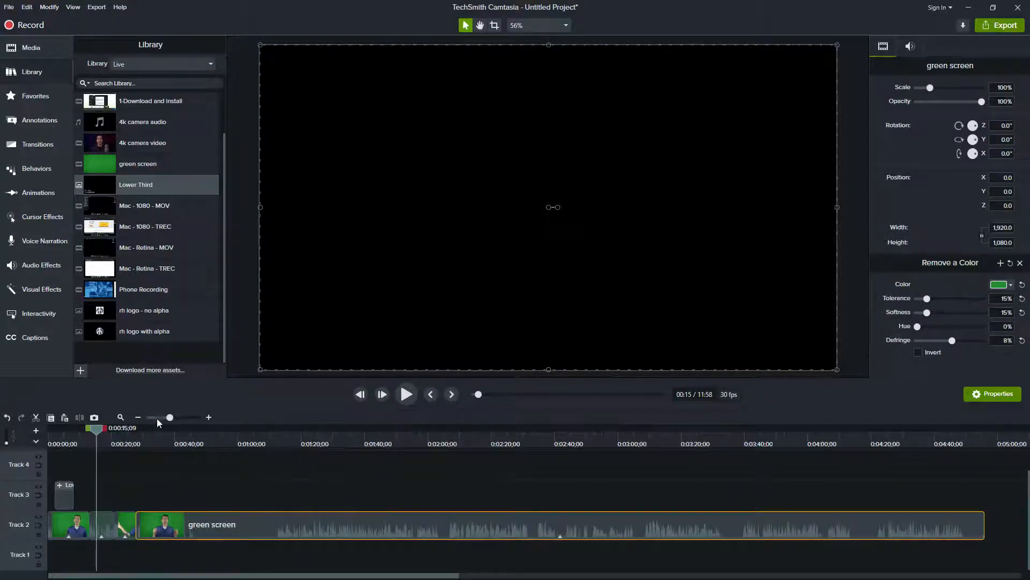
left_click(120, 418)
left_click_drag(907, 442, 957, 441)
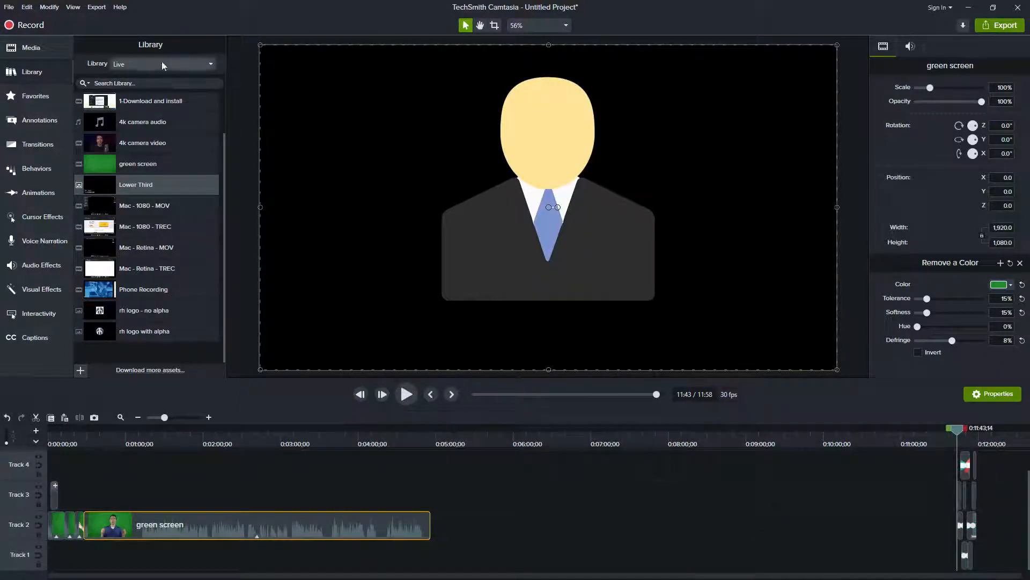
Switch the library to Camtasia 2020 and browse its icon assets
left_click(66, 73)
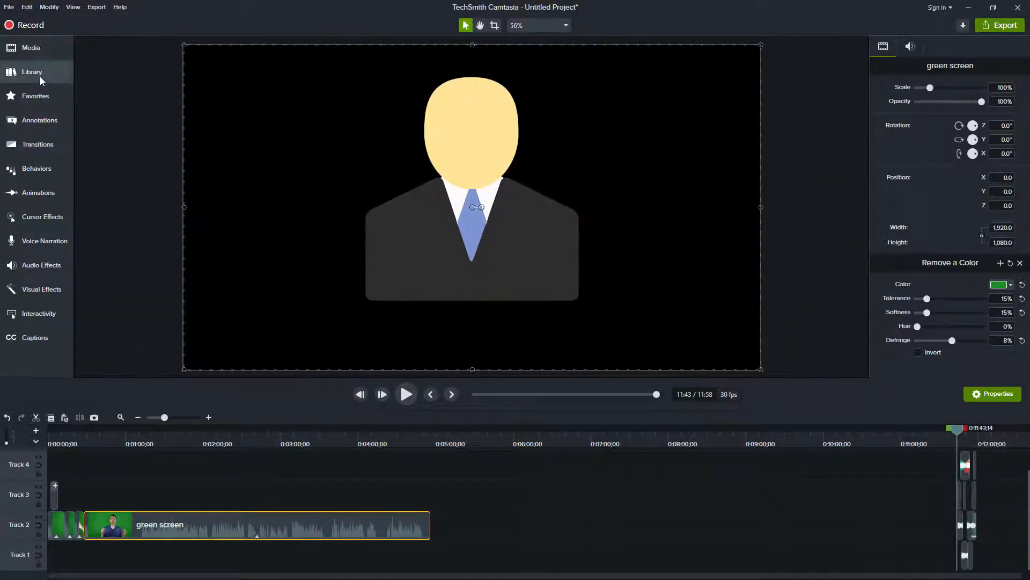
left_click(39, 75)
left_click(212, 64)
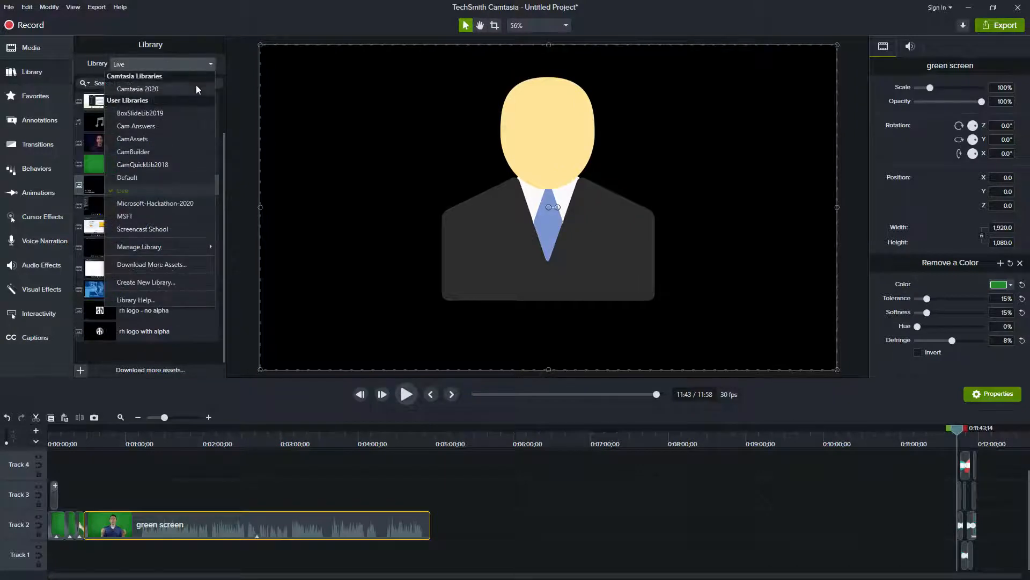
left_click(167, 88)
scroll(149, 215, "up", 12)
scroll(150, 215, "up", 6)
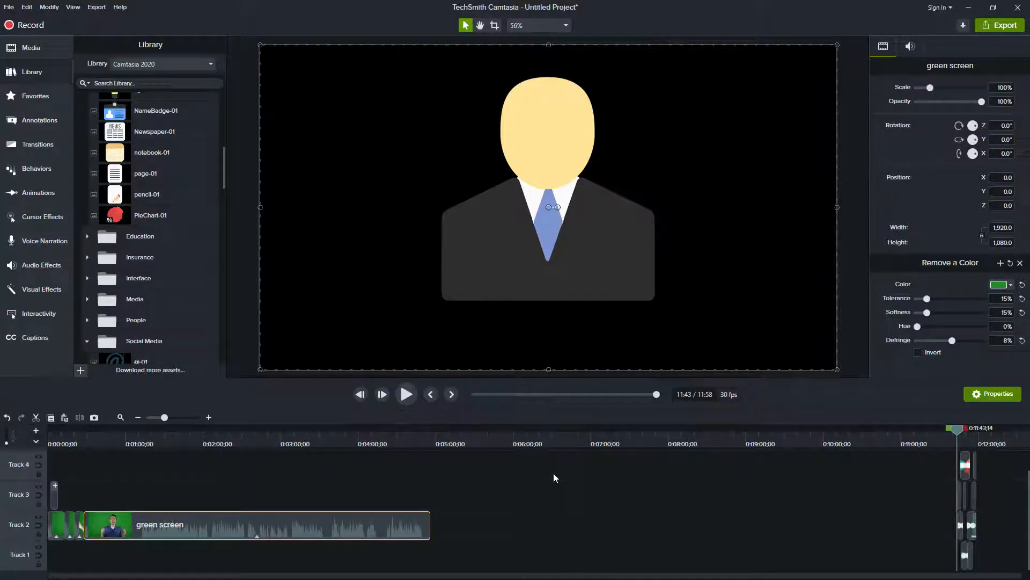
Play the animation from 11:43 in a detached, maximized canvas and reattach the canvas to the editor
left_click(564, 25)
left_click(509, 140)
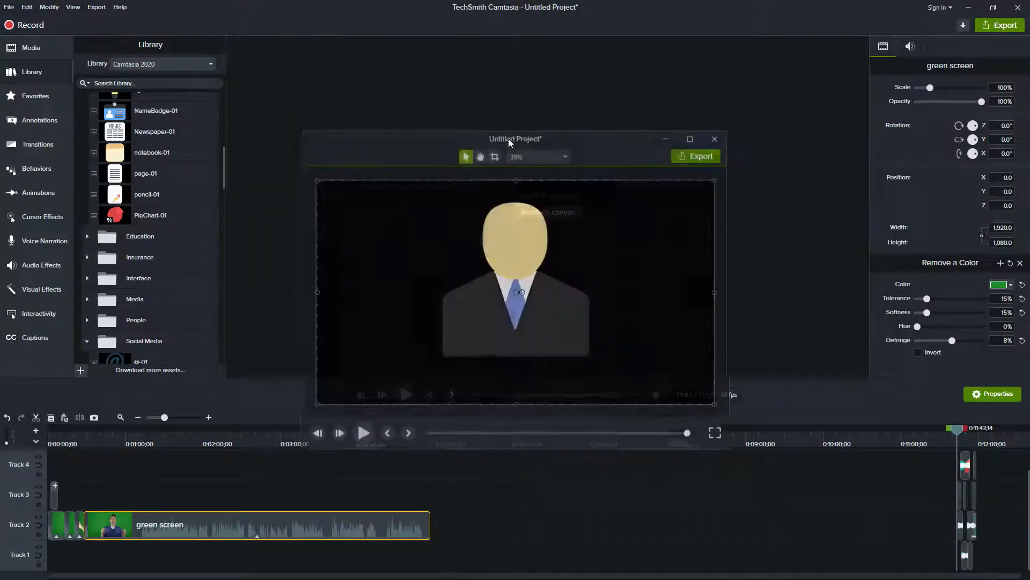
left_click(692, 137)
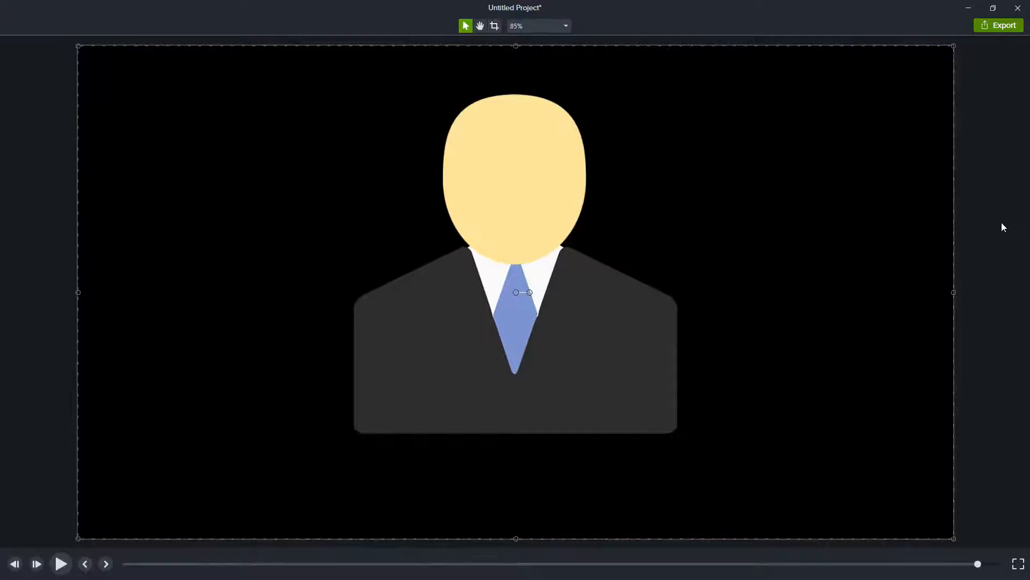
key("space")
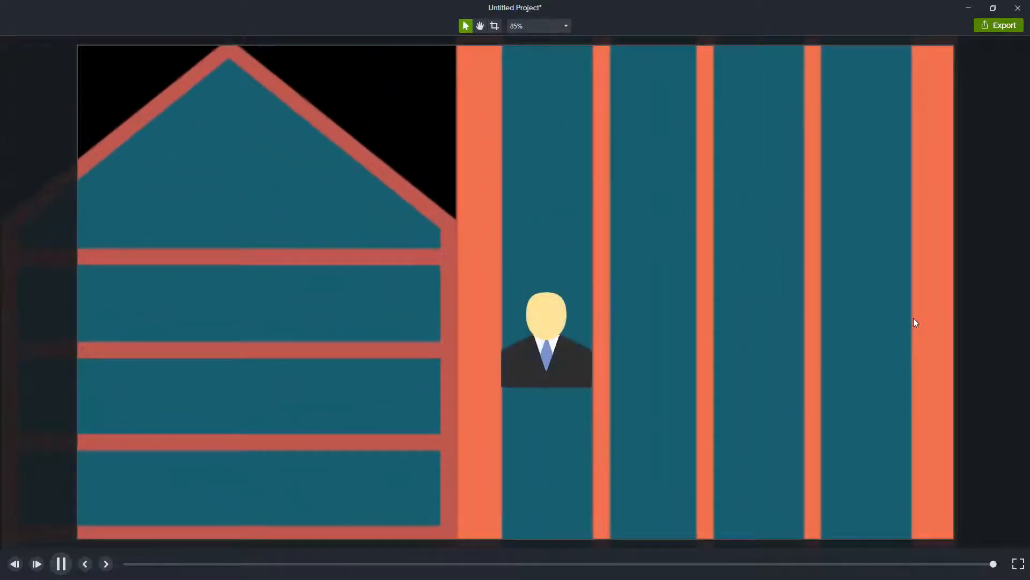
left_click(914, 318)
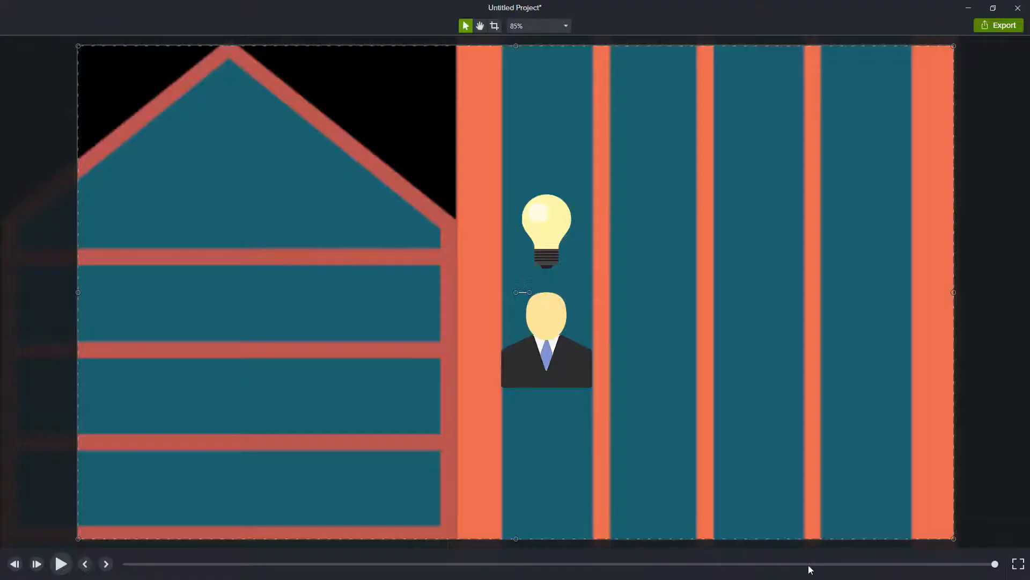
left_click(994, 8)
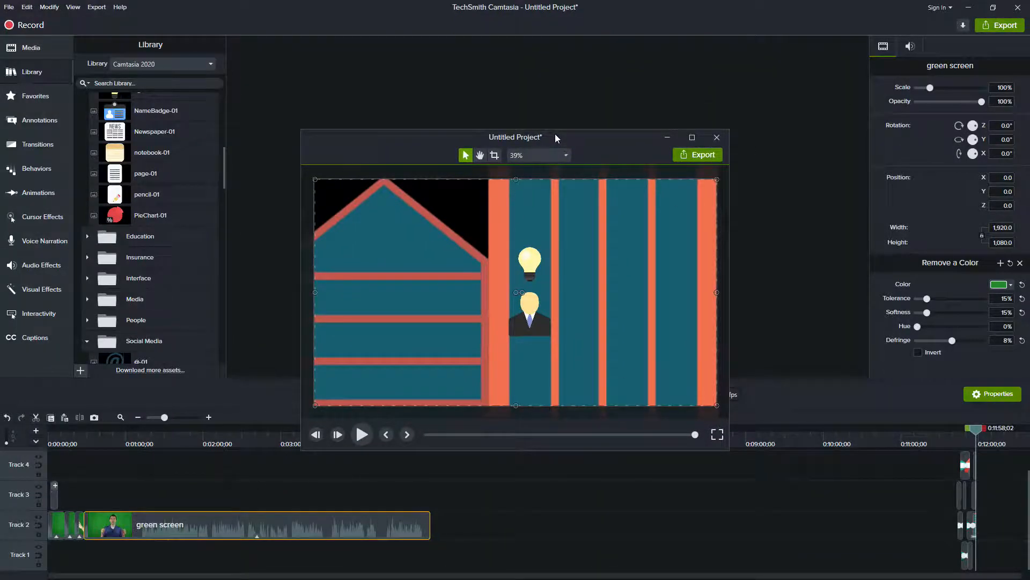
left_click(716, 136)
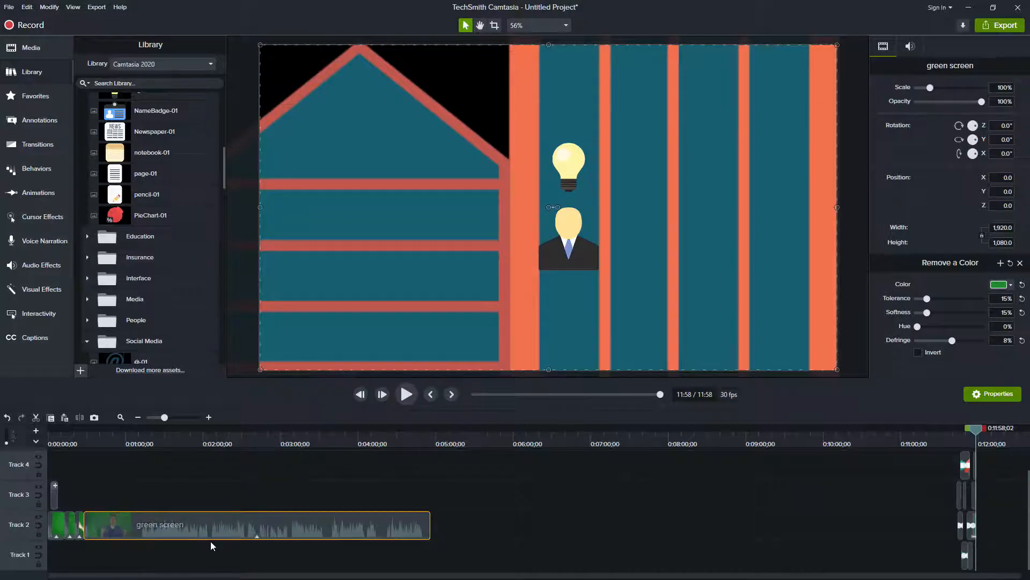
Show the audio properties of the long green screen clip and zoom the timeline in on the shorter clips around 0:00:21
left_click(165, 439)
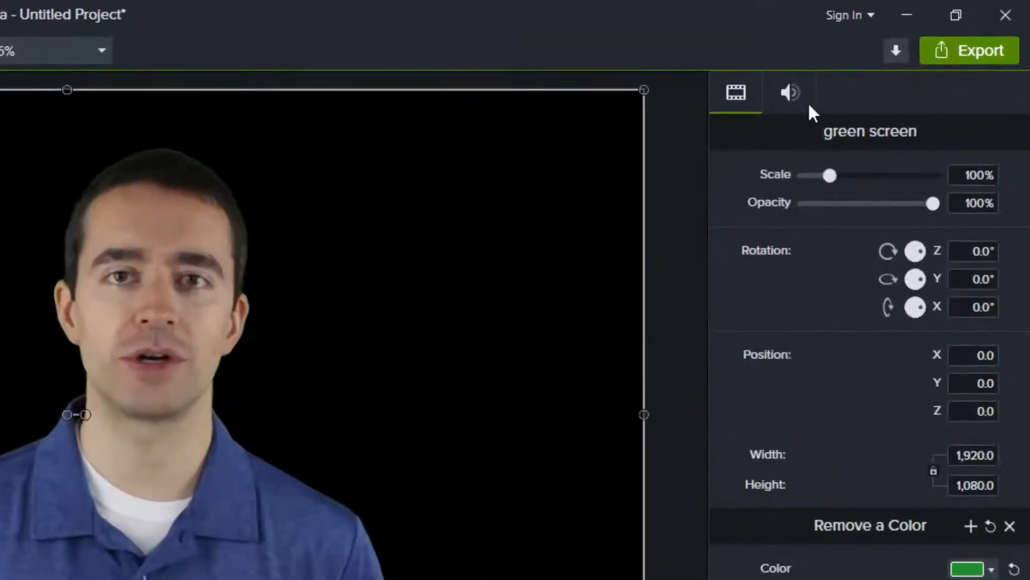
left_click(786, 99)
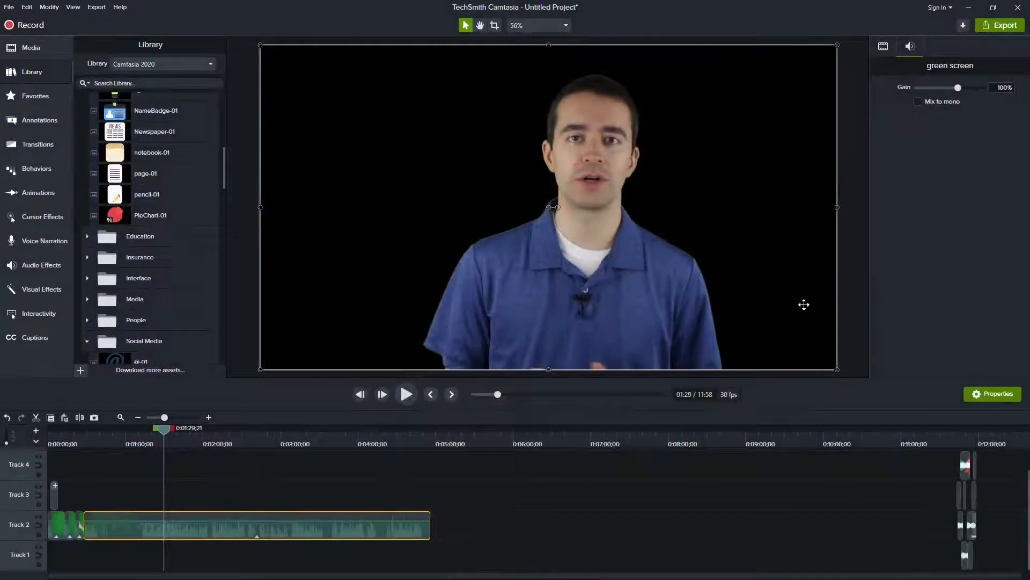
mouse_move(95, 434)
left_mouse_down()
mouse_move(104, 438)
mouse_move(95, 437)
left_mouse_up()
left_click(187, 417)
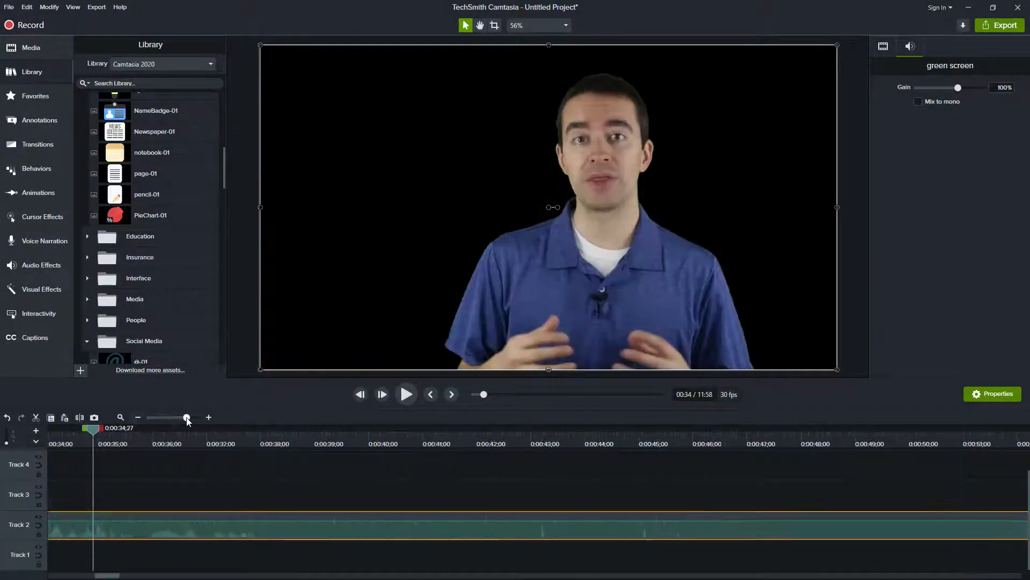
left_click_drag(108, 576, 84, 575)
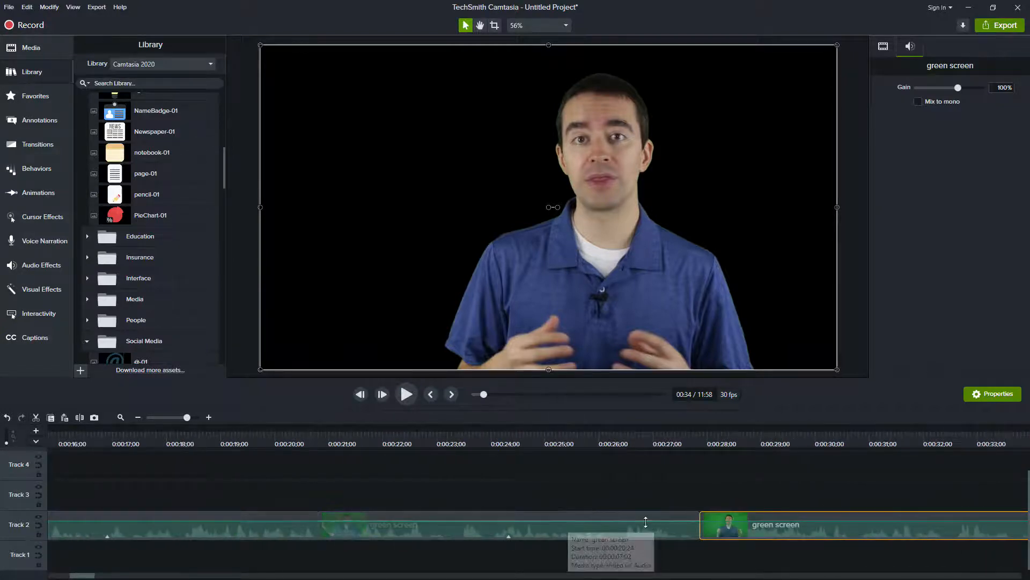
Try raising the audio level of the green screen clip starting at 0:00:20;24, lower it to silence, and restore its level
left_click_drag(645, 521, 645, 503)
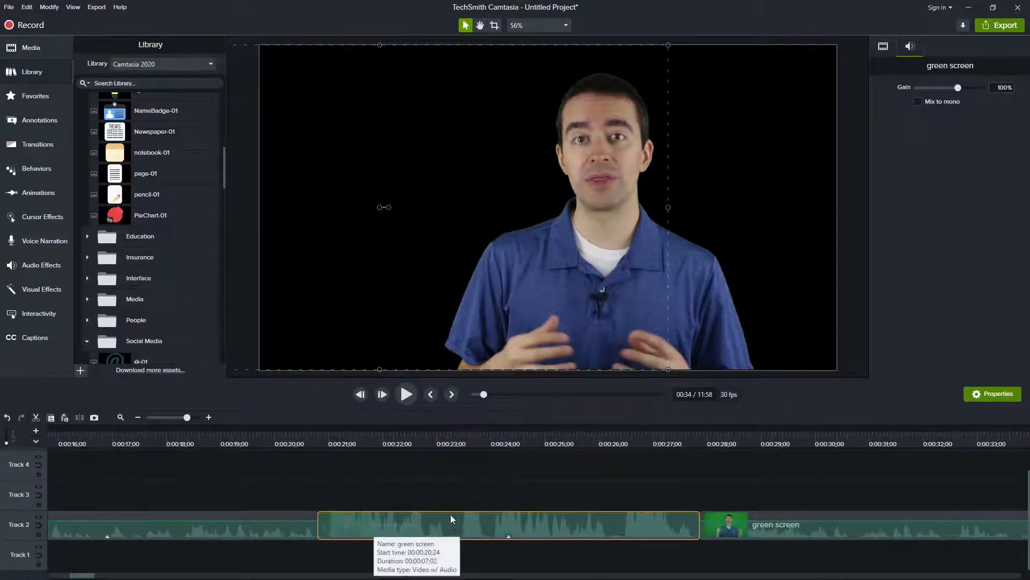
left_click_drag(450, 514, 449, 544)
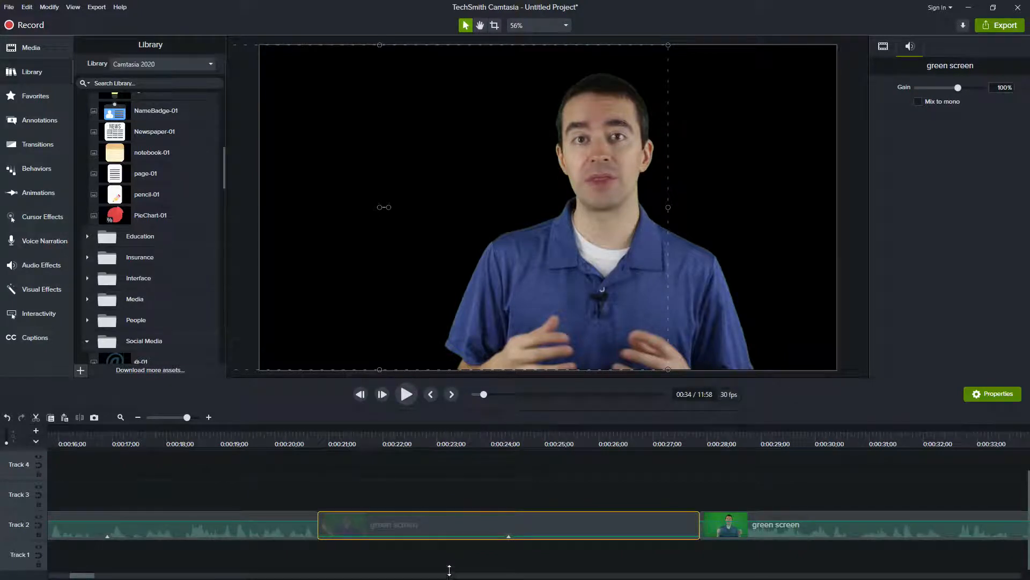
left_click_drag(454, 576, 459, 521)
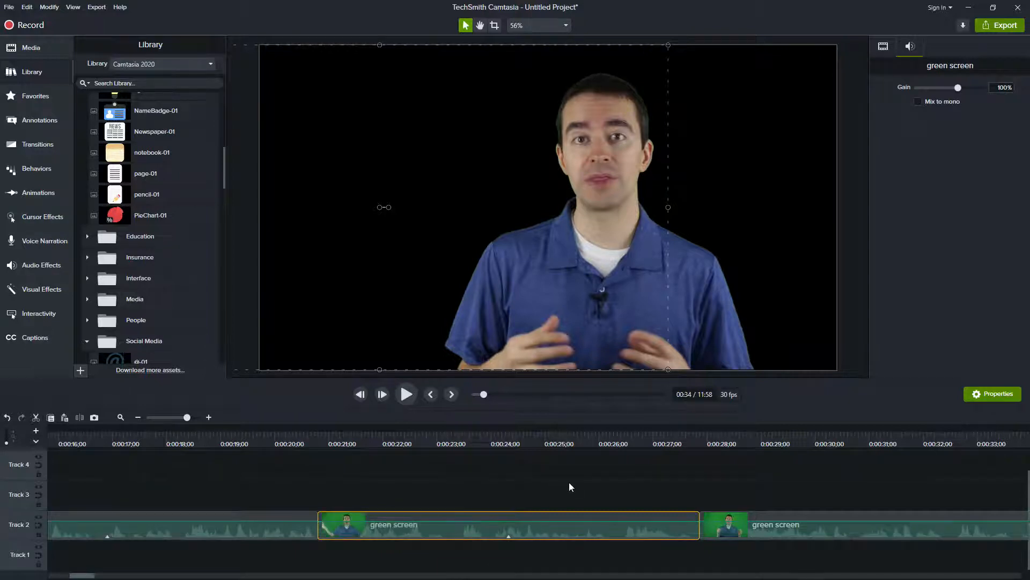
Select a short time range ending at 0:00:23;28 and lower the green screen clip's audio to silence within it
left_click(460, 439)
left_click_drag(462, 429, 498, 433)
mouse_move(474, 521)
left_mouse_down()
mouse_move(475, 547)
mouse_move(475, 536)
left_mouse_up()
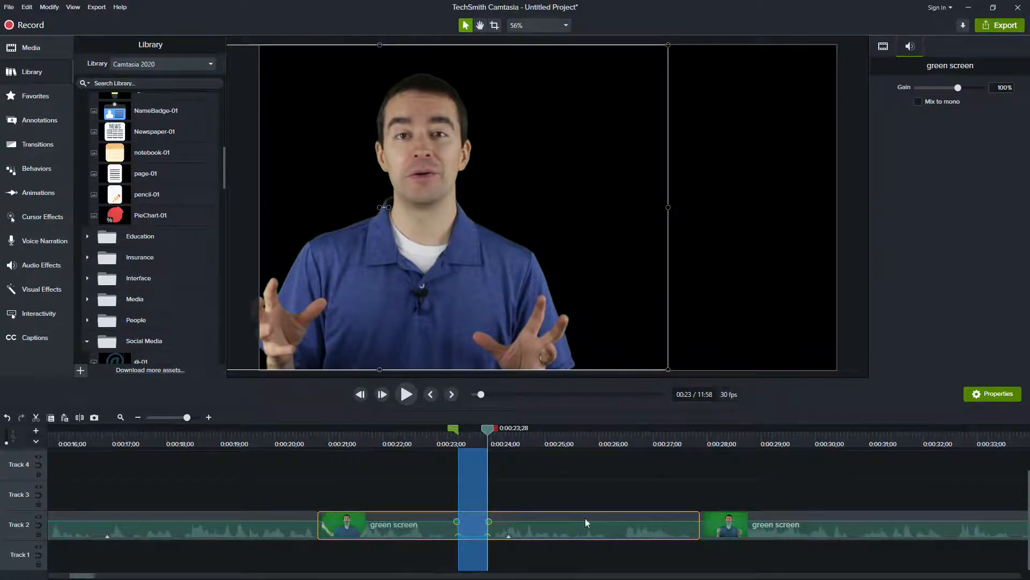
Select a second short range ending at 0:00:25;27 and lower the green screen clip's audio to silence within it
left_click(559, 439)
left_click(559, 436)
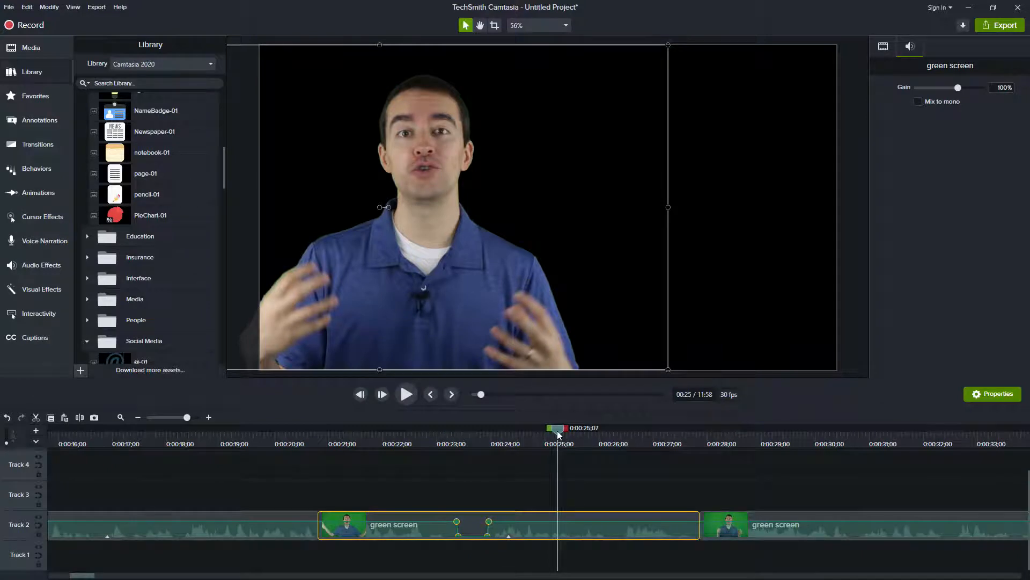
left_click_drag(559, 436, 602, 433)
right_click(584, 435)
left_click(591, 430)
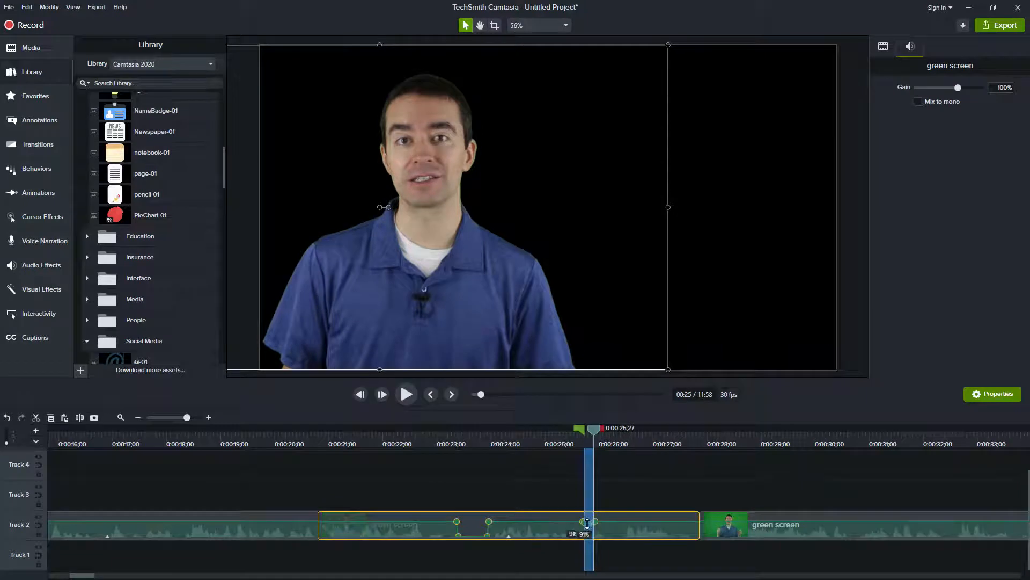
Clear the time range, move the playhead to 0:00:23;24 and reselect the green screen clip to inspect its audio points
left_click(552, 480)
left_click(557, 437)
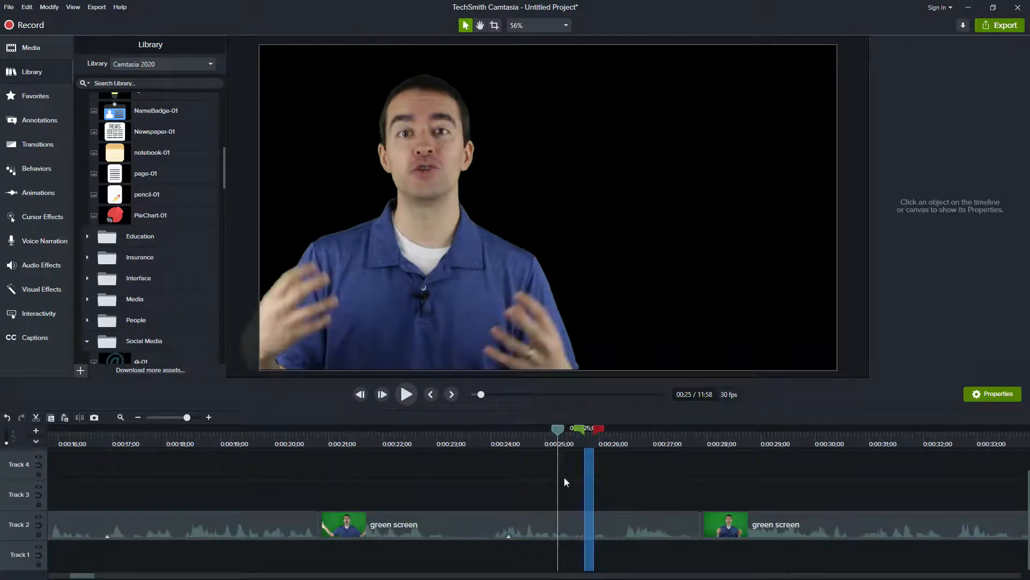
left_click_drag(537, 443, 479, 440)
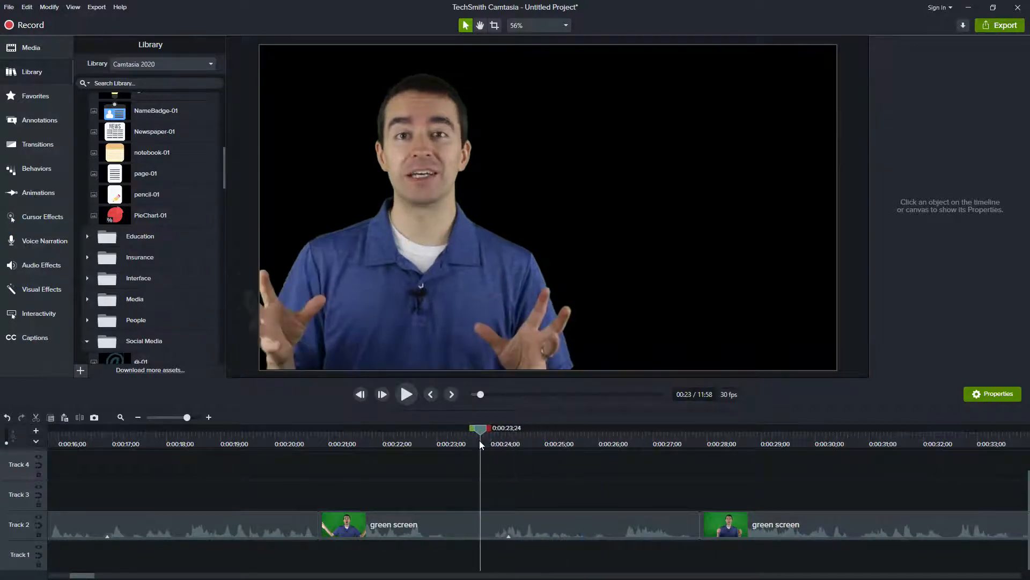
left_click(529, 532)
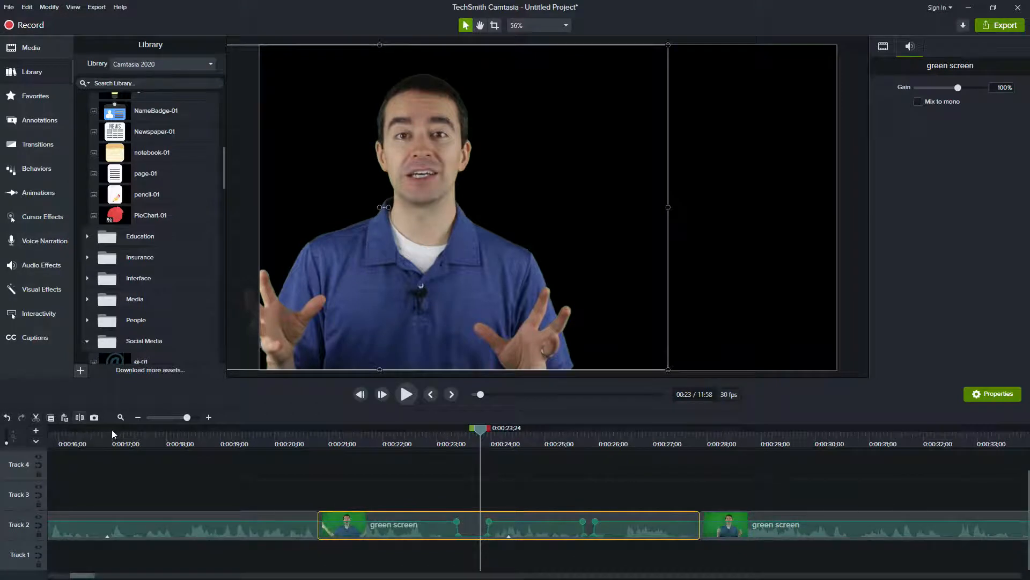
Shorten the long timeline gap by shifting all the end clips earlier together with the playhead to 0:05:03;15, and fit the project in the timeline
left_click(121, 418)
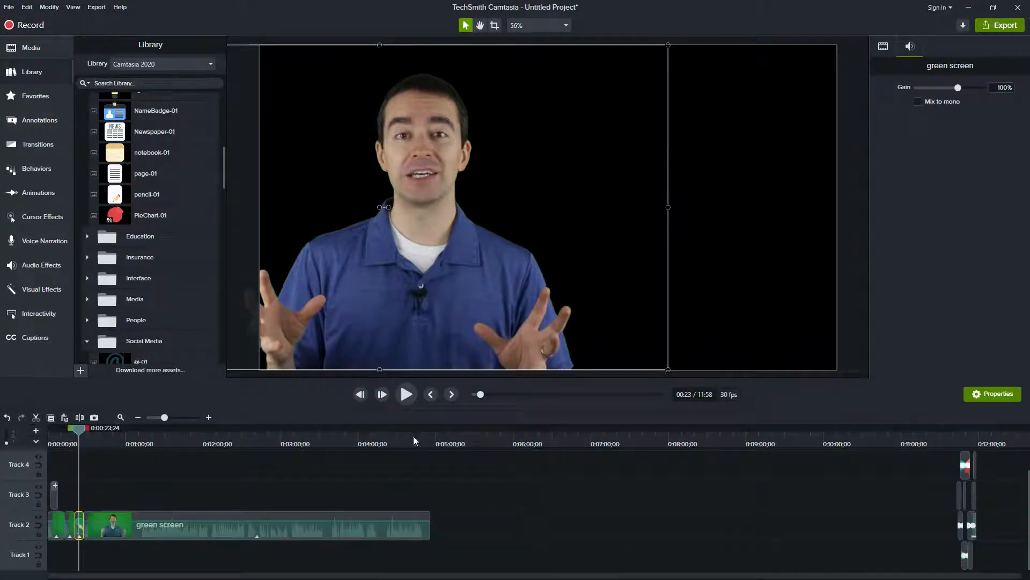
left_click(937, 435)
left_click_drag(940, 432, 443, 456)
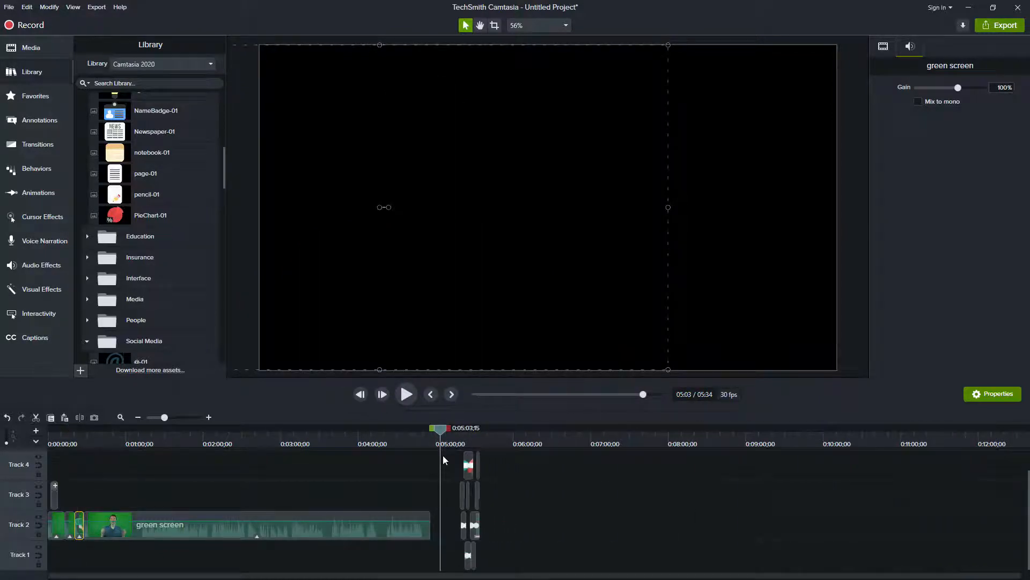
left_click(136, 419)
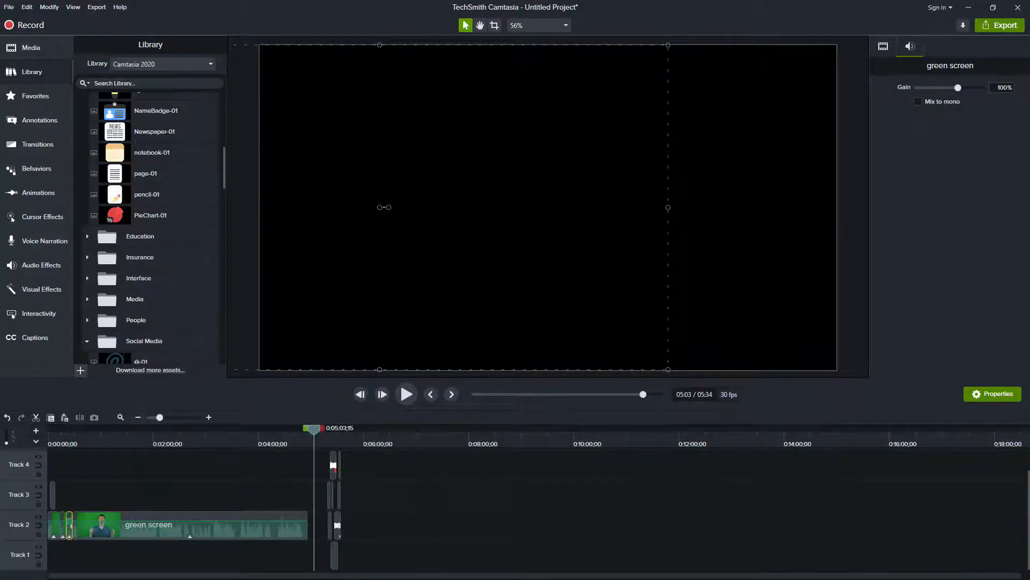
left_click(120, 417)
Select all the green screen clips on Track 2 together, and try selecting each of them individually
left_click(166, 556)
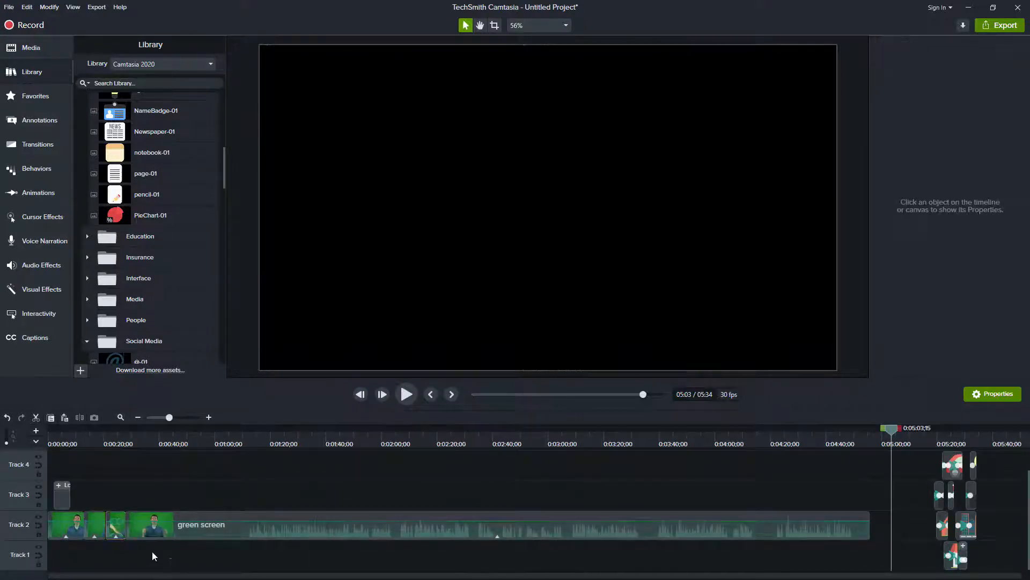
left_click(40, 517)
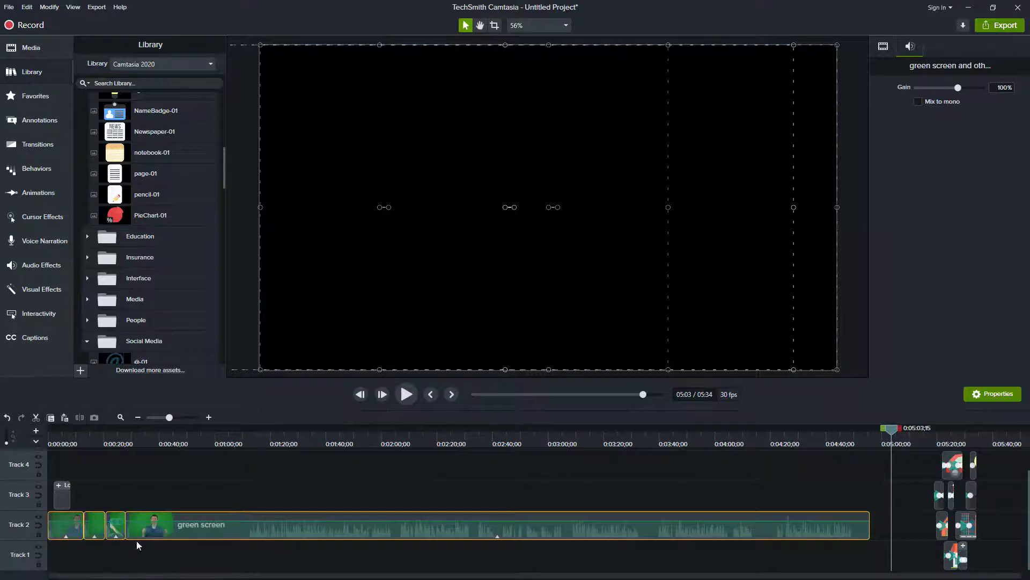
left_click_drag(159, 554, 59, 528)
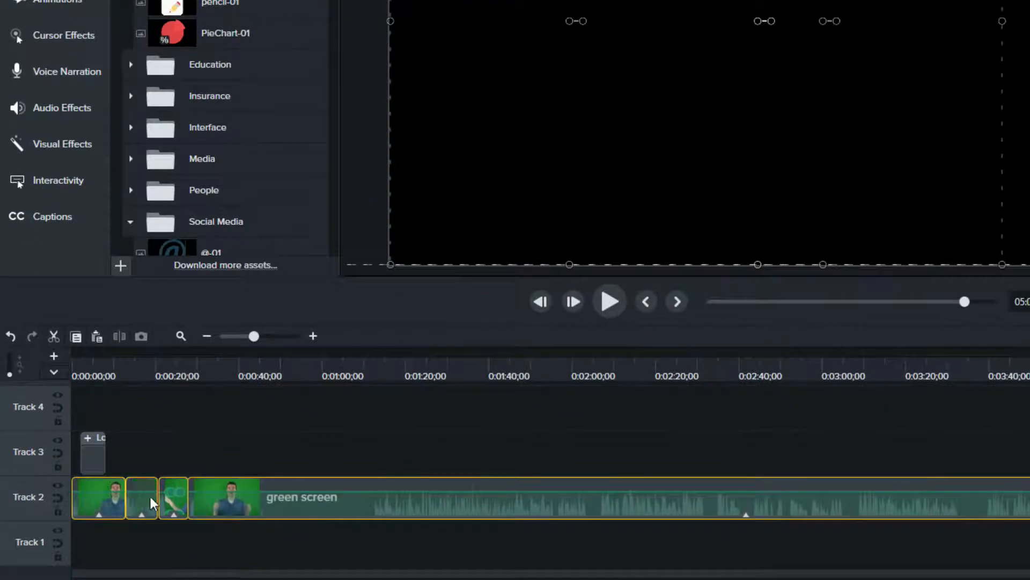
left_click_drag(236, 490, 234, 490)
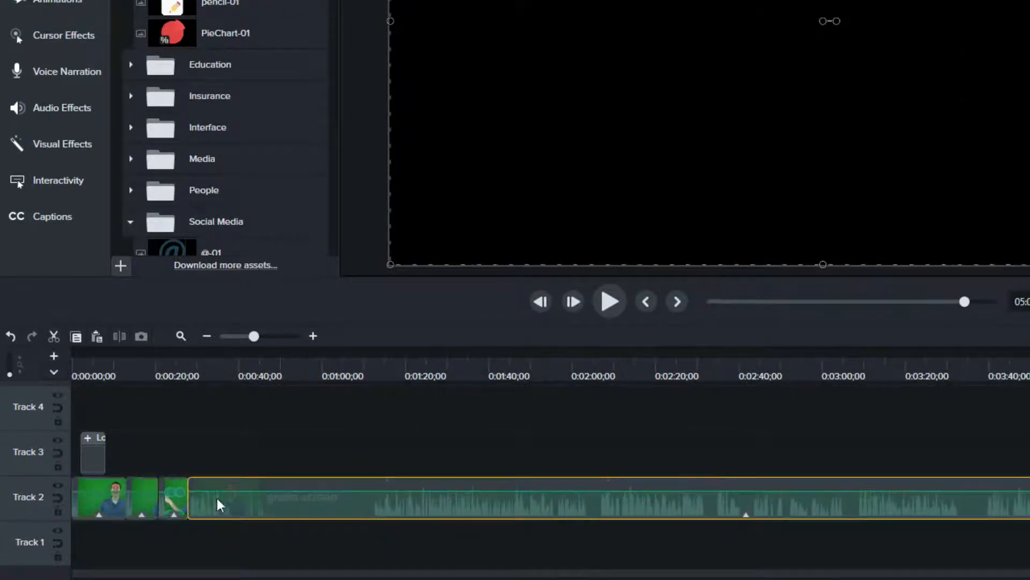
left_click(180, 492)
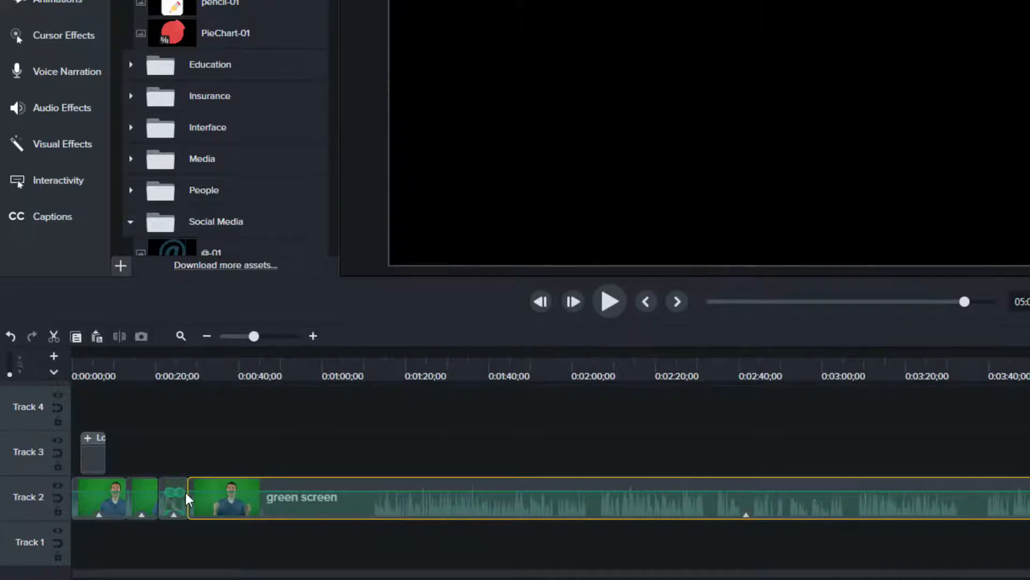
left_click(145, 490)
left_click(115, 485)
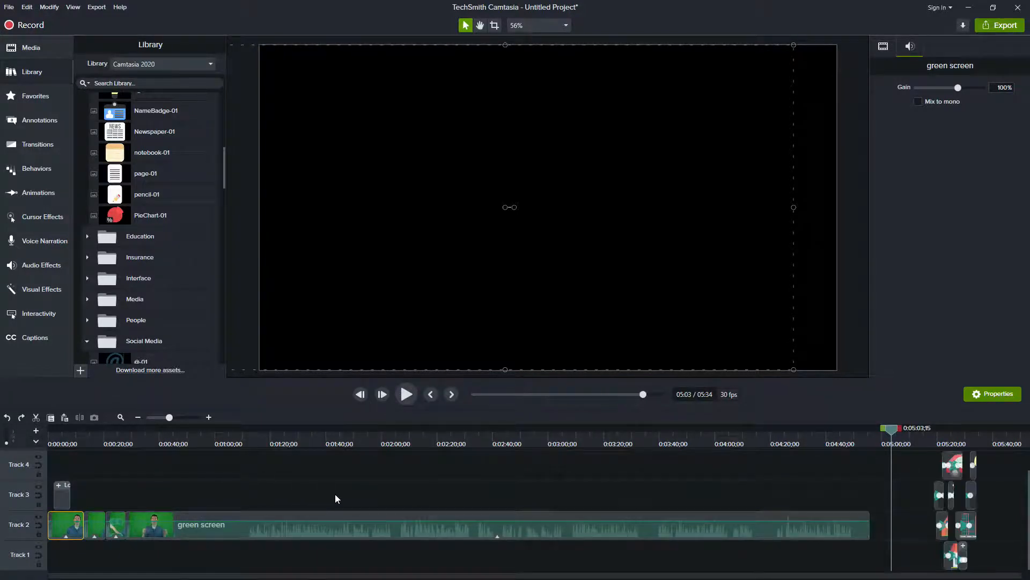
Select all four green screen clips on Track 2 and set their gain to 140%
left_click(211, 549)
left_click_drag(211, 548, 69, 527)
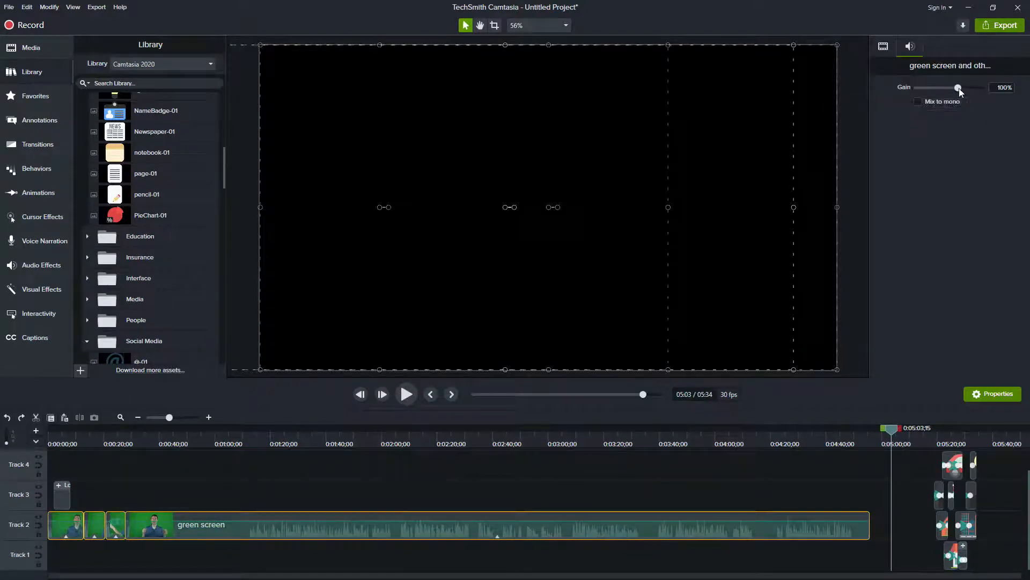
left_click_drag(960, 88, 967, 88)
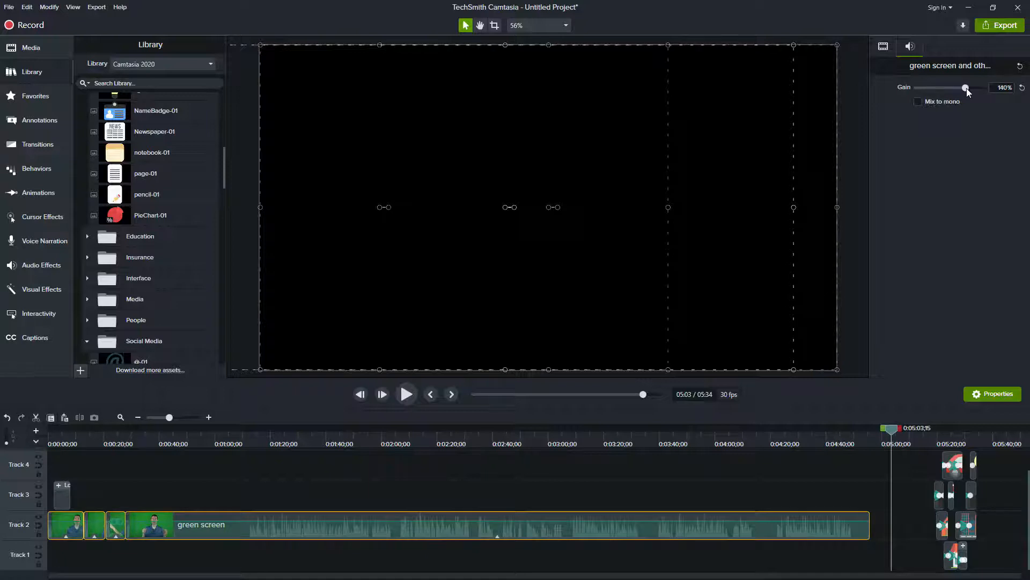
Check the waveforms around 0:00:15;25 and raise the gain of the selected green screen clips to 250%
left_click(92, 438)
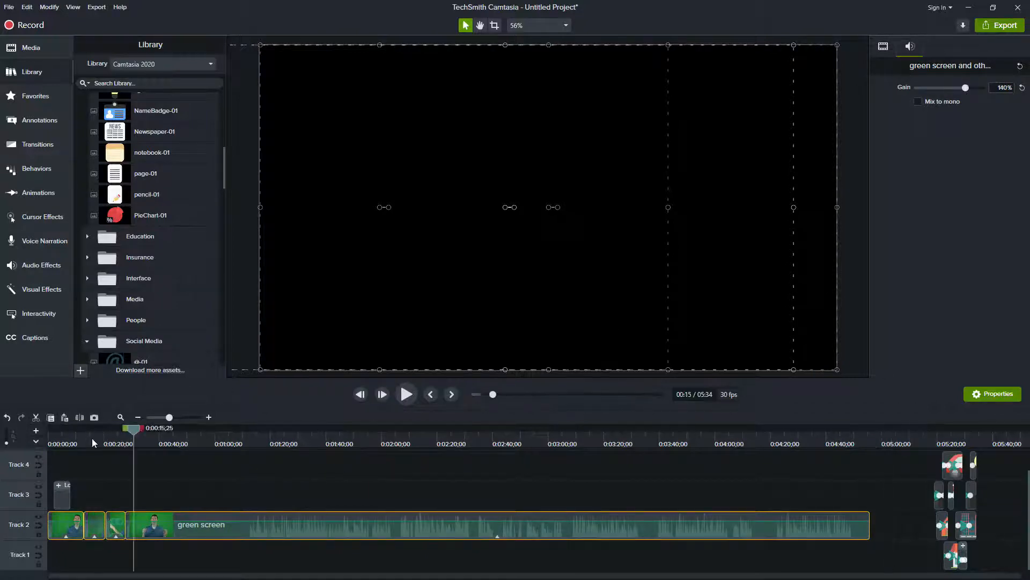
mouse_move(170, 420)
left_mouse_down()
mouse_move(203, 419)
mouse_move(183, 419)
left_mouse_up()
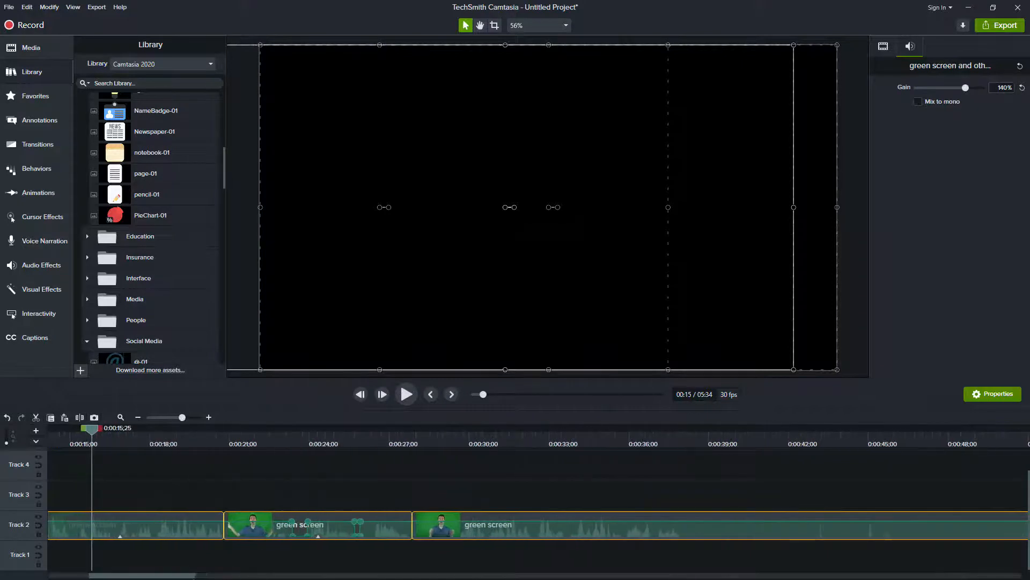
left_click_drag(187, 577, 155, 576)
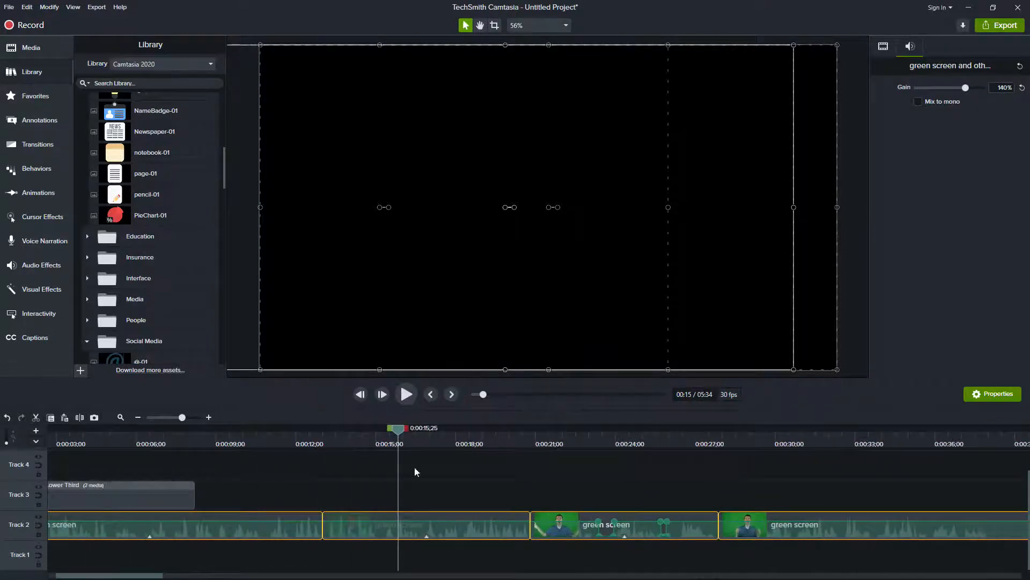
mouse_move(964, 90)
left_mouse_down()
mouse_move(919, 87)
mouse_move(984, 99)
mouse_move(946, 92)
left_mouse_up()
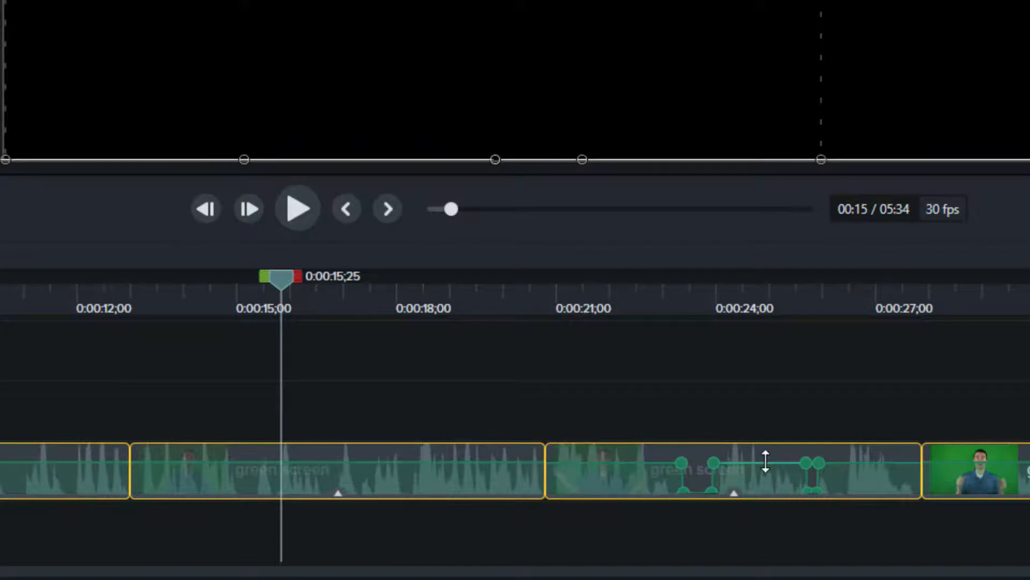
Slightly lower the audio level of each unmuted section of the green screen clip starting at 0:00:20;24
mouse_move(764, 462)
left_mouse_down()
mouse_move(763, 480)
mouse_move(762, 470)
left_mouse_up()
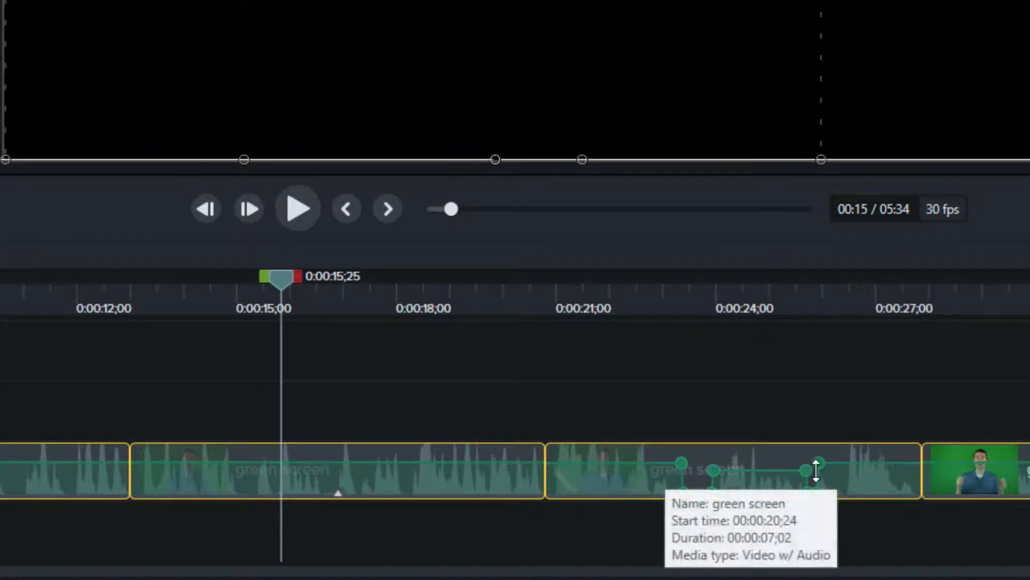
left_click_drag(607, 464, 612, 472)
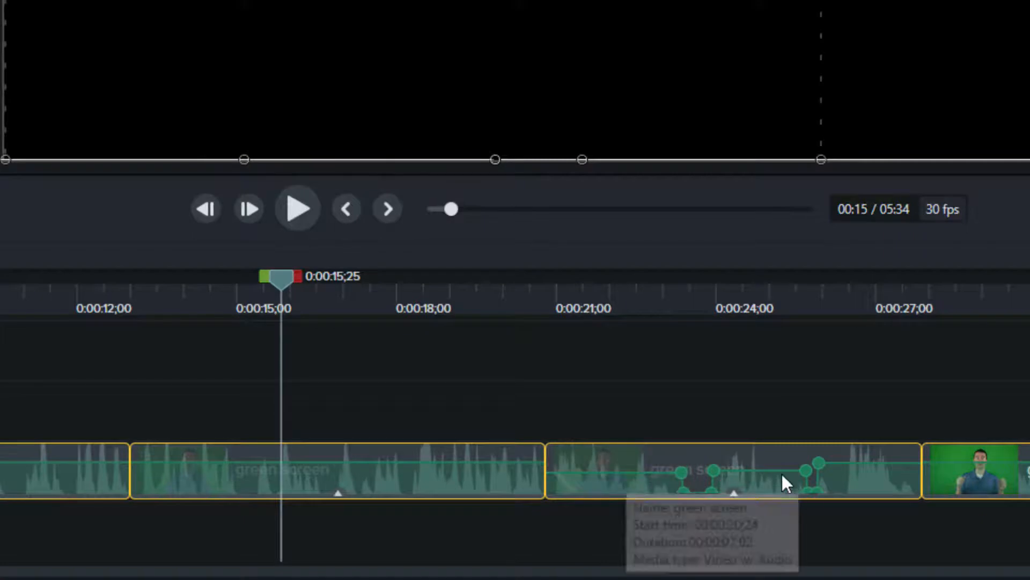
left_click_drag(781, 472, 780, 474)
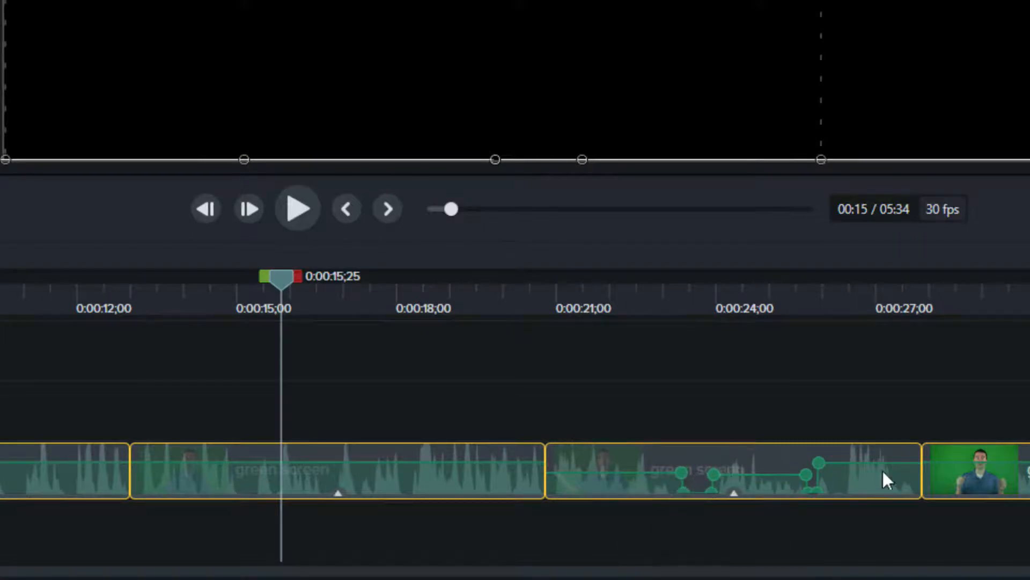
left_click_drag(883, 463, 883, 470)
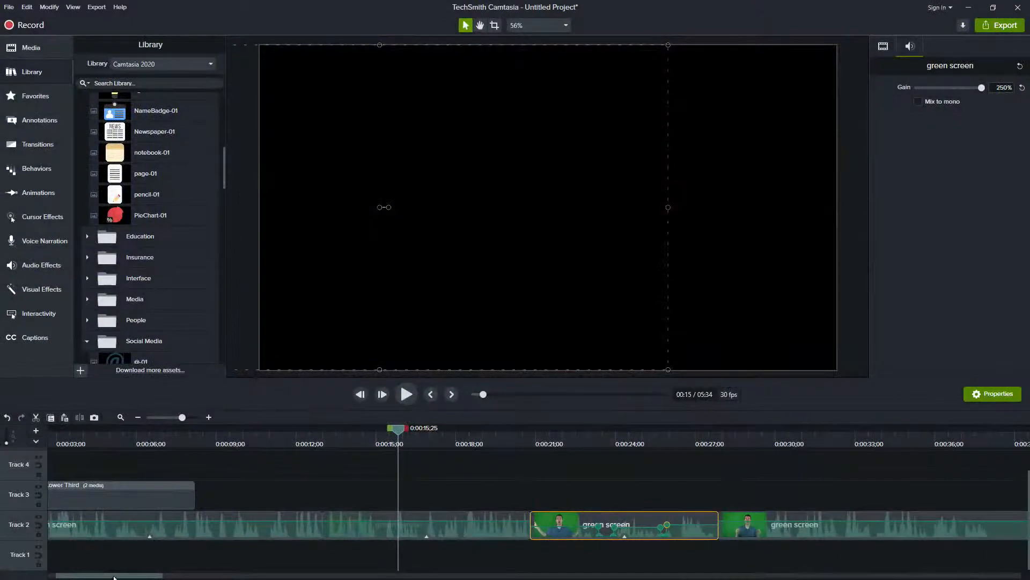
Add Circle-lower-left-fast from the CamAssets library's Circle > Corner > Lower left folder to Track 2 at about 0:05:02;16, after the green screen clip
left_click_drag(114, 577, 934, 519)
left_click(150, 64)
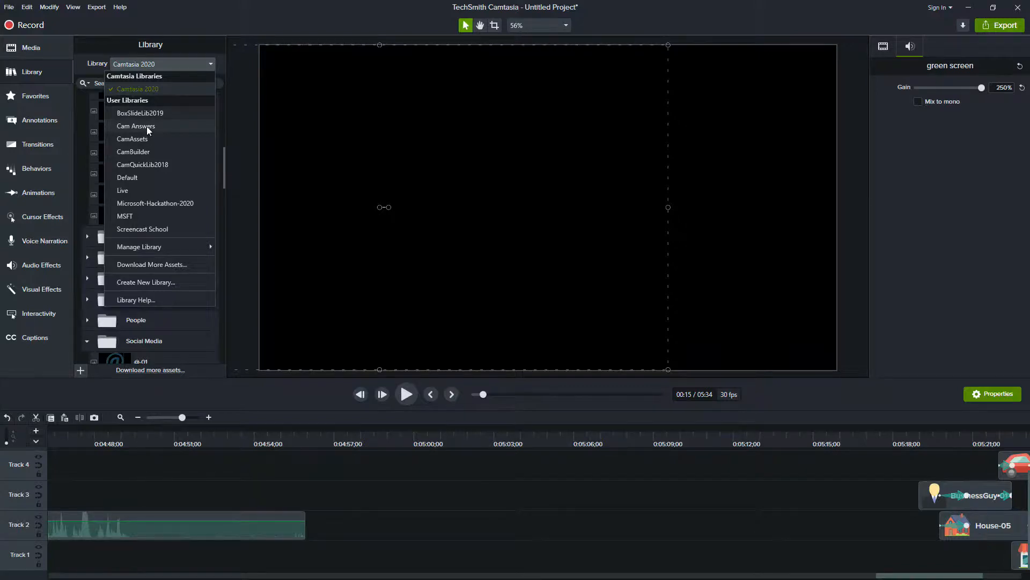
left_click(146, 140)
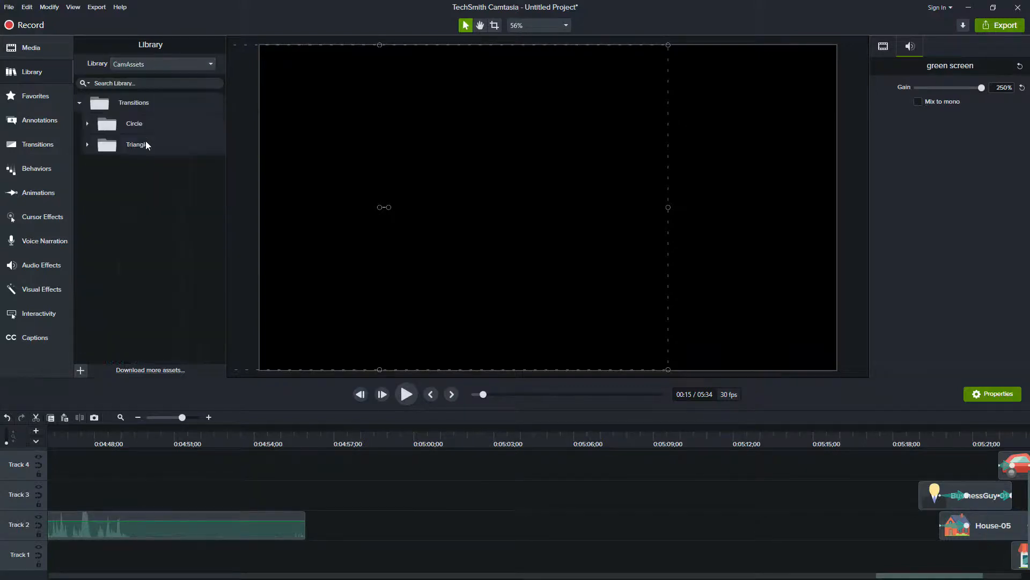
left_click(87, 123)
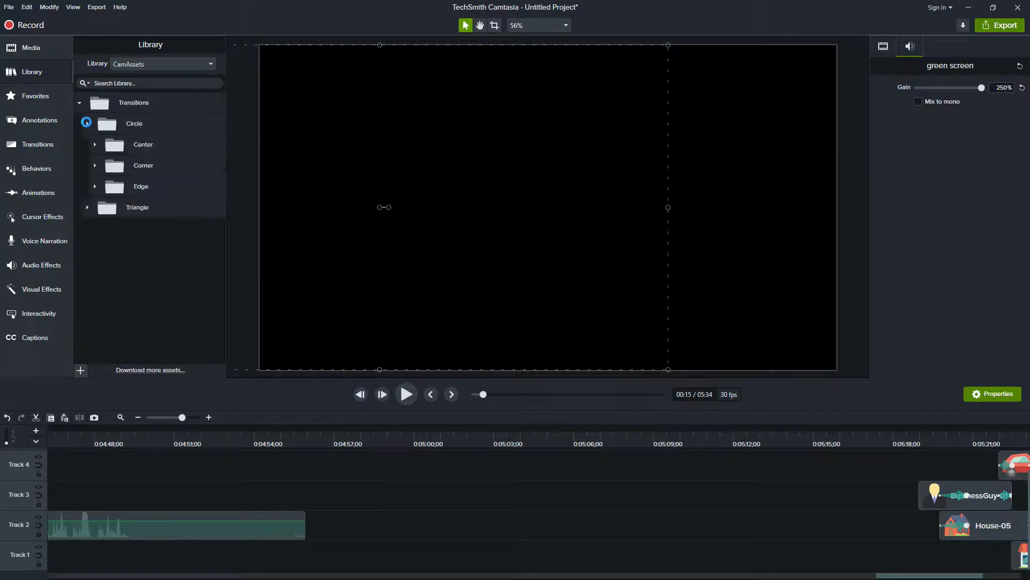
left_click(95, 165)
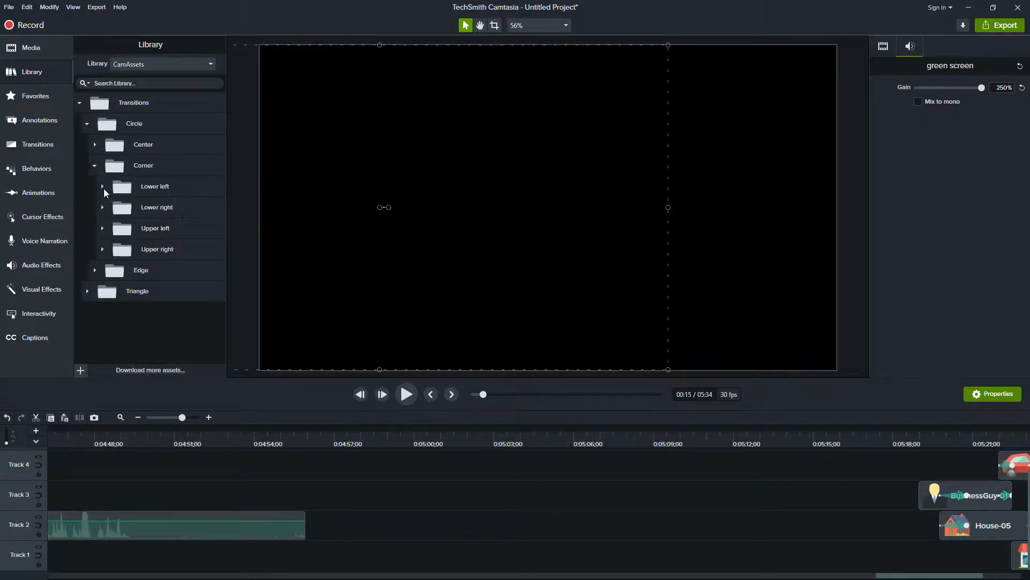
left_click(103, 187)
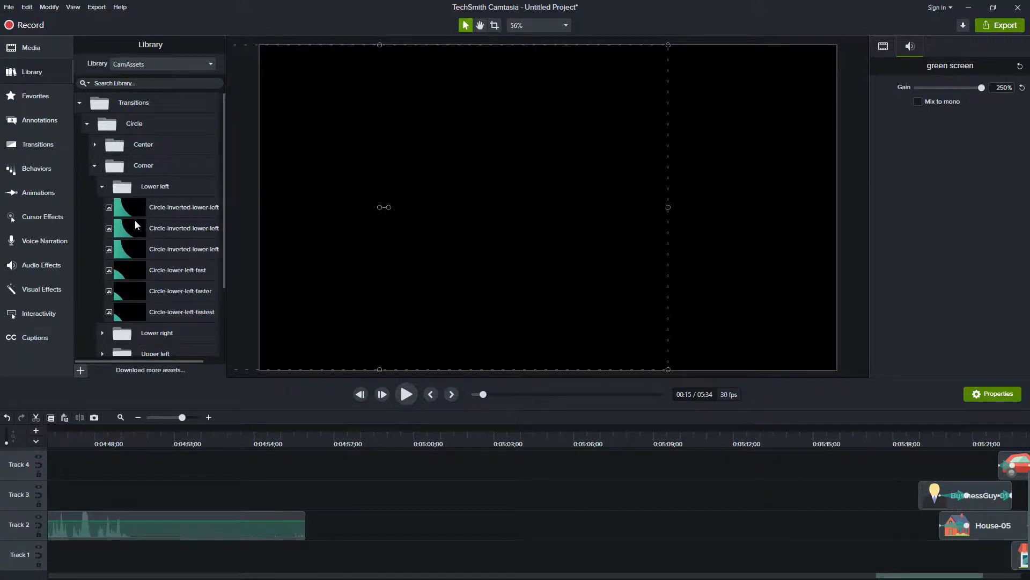
left_click_drag(167, 269, 484, 531)
left_click_drag(495, 443, 481, 440)
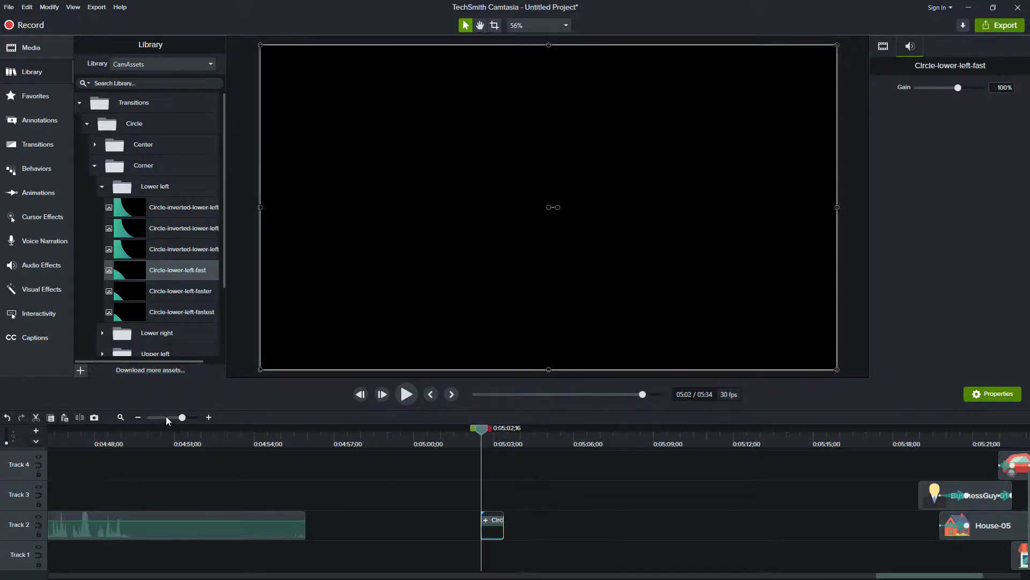
Move the last green screen clip to Track 1 and shift it later so its speech ends just before the circle transition starts
left_click(170, 417)
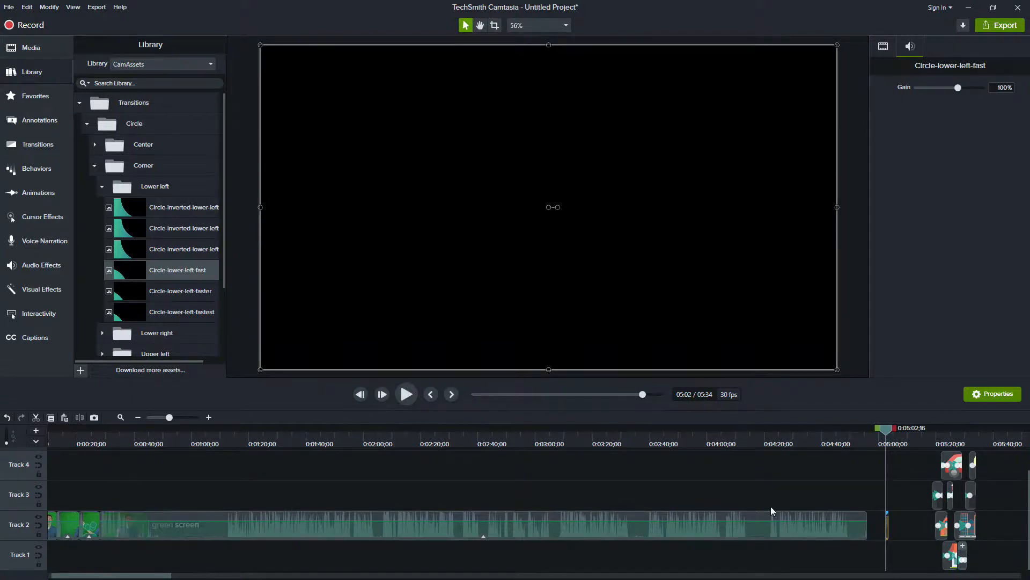
left_click(833, 529)
left_click_drag(833, 528, 852, 568)
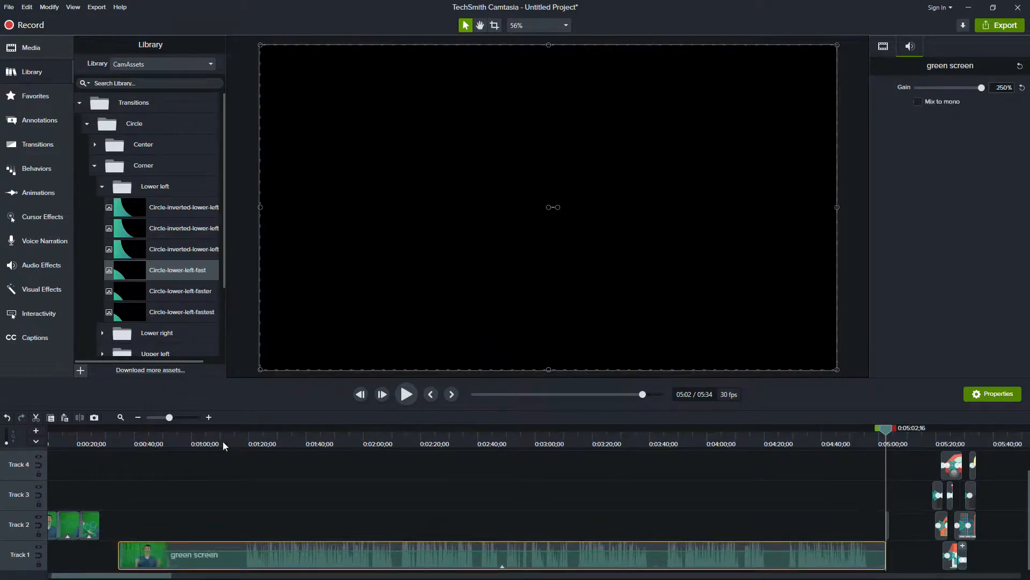
left_click(188, 417)
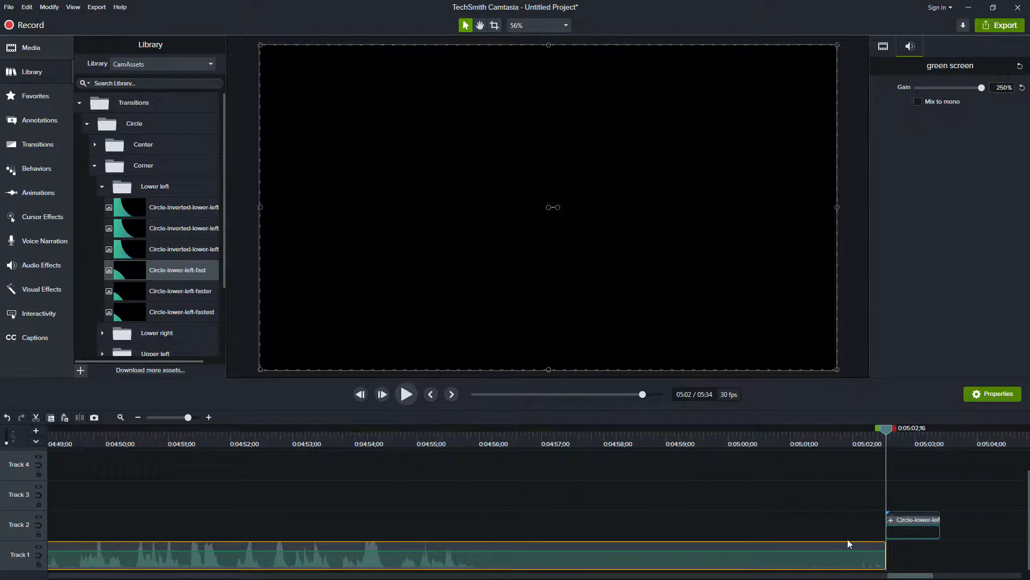
left_click_drag(776, 569, 832, 570)
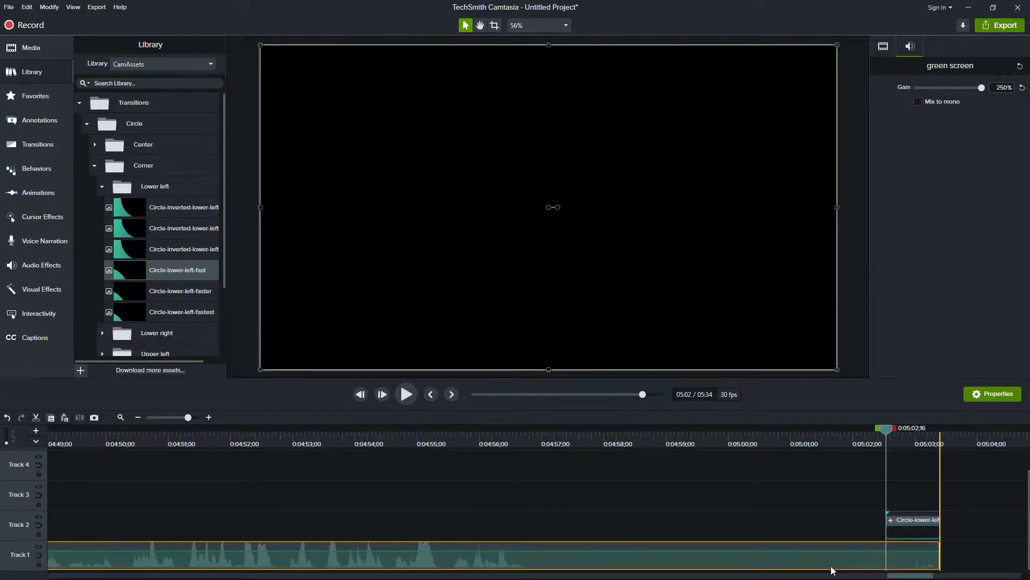
mouse_move(895, 435)
left_mouse_down()
mouse_move(918, 437)
mouse_move(893, 436)
left_mouse_up()
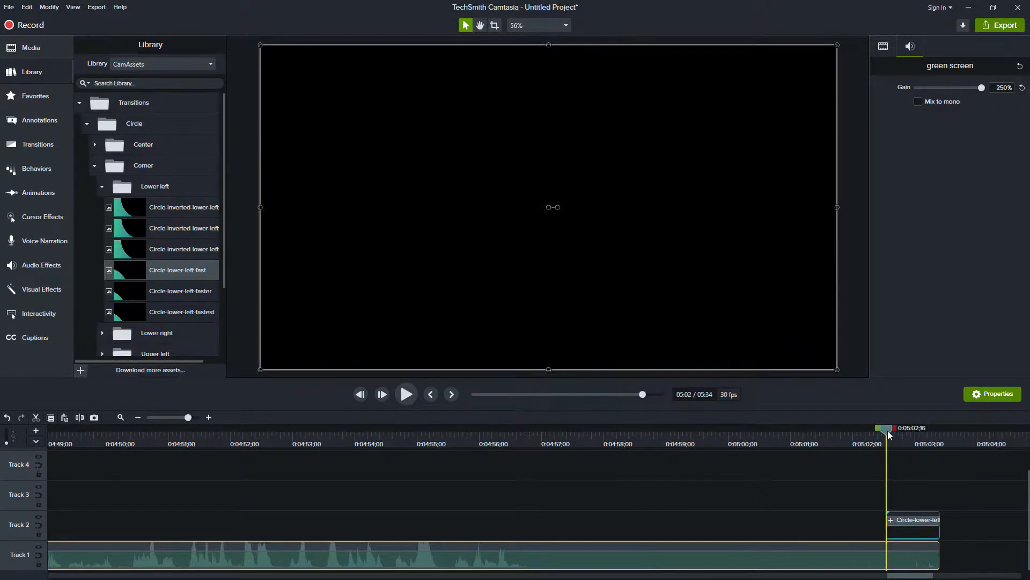
left_click_drag(742, 440, 440, 454)
left_click_drag(847, 557, 960, 562)
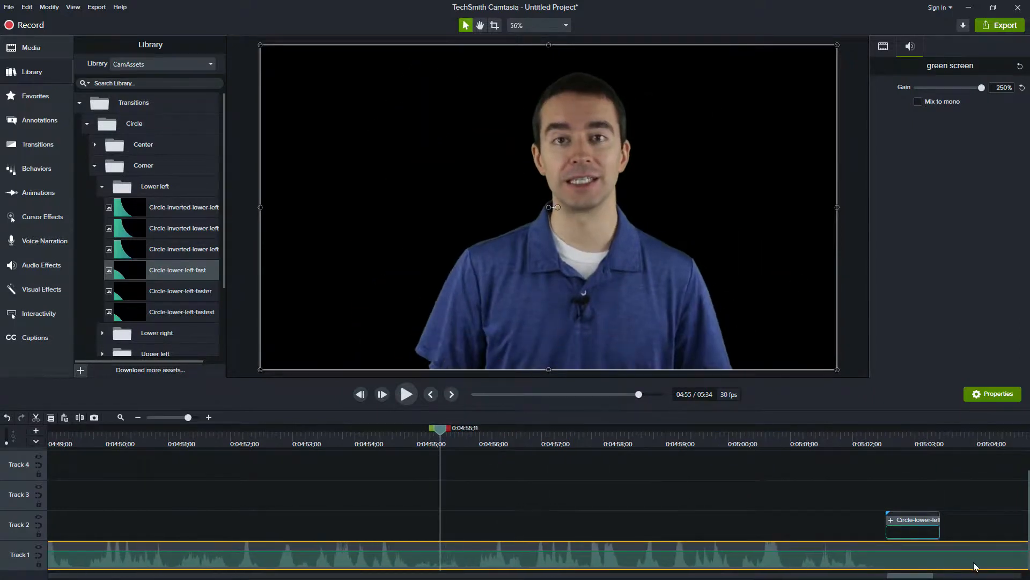
Split the Track 1 green screen clip at the circle transition's end, 0:05:03;12, and delete the part after it
left_click(875, 443)
left_click_drag(875, 445, 940, 444)
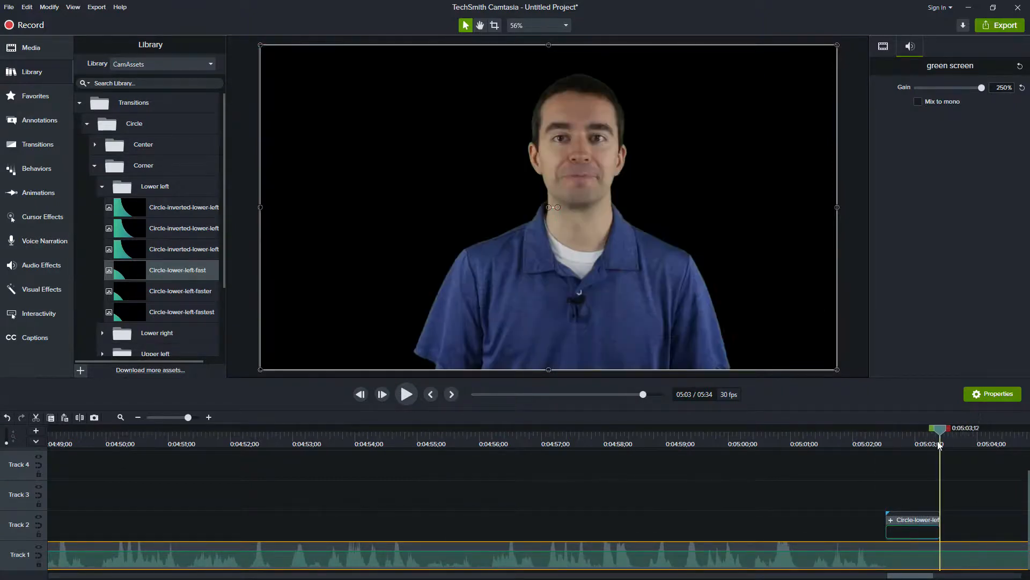
key("s")
left_click(960, 559)
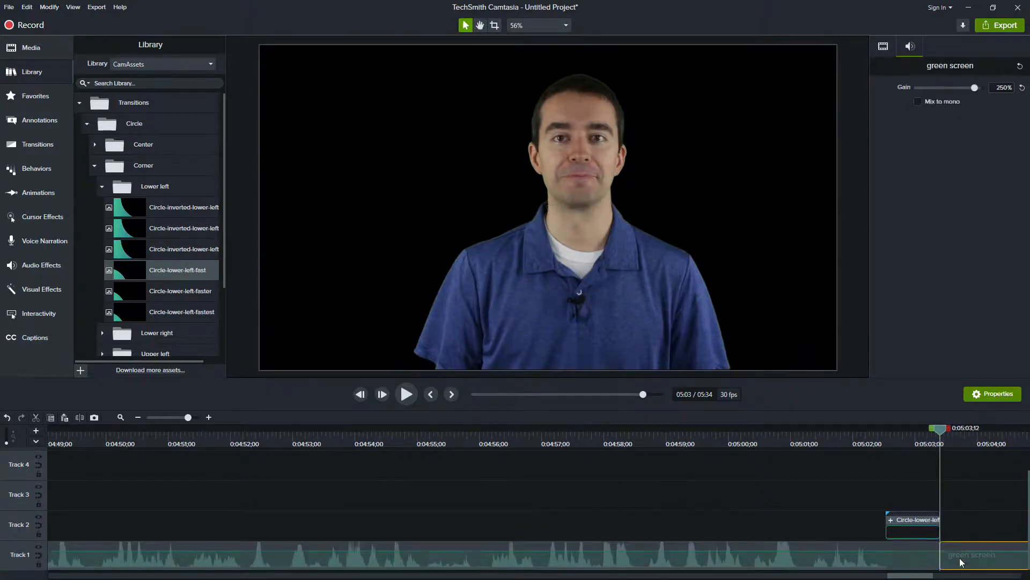
key("Delete")
key("space")
left_click_drag(912, 437, 934, 440)
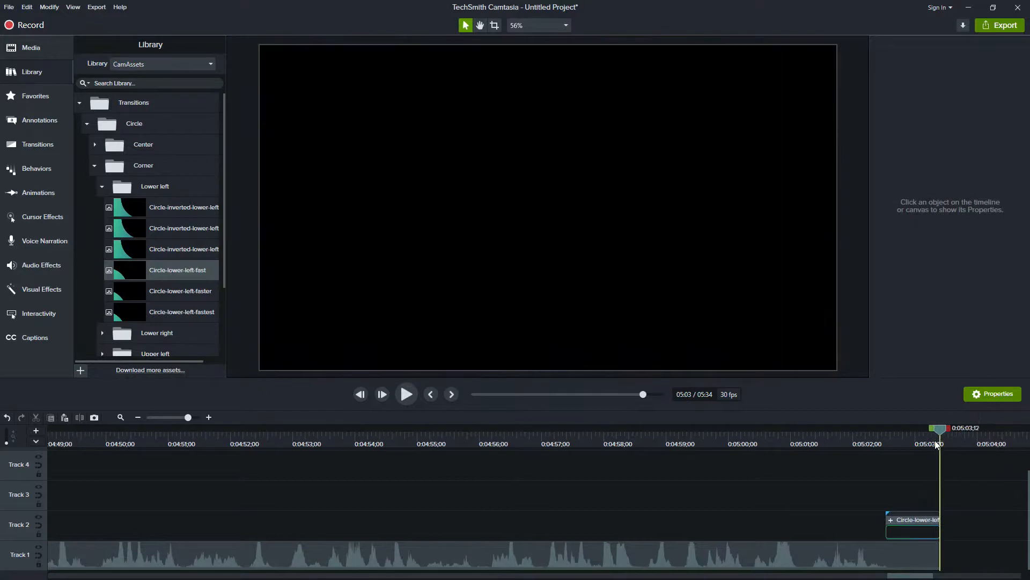
Expand the Circle-lower-left-fast group on the timeline and switch the library to Live
left_click(891, 520)
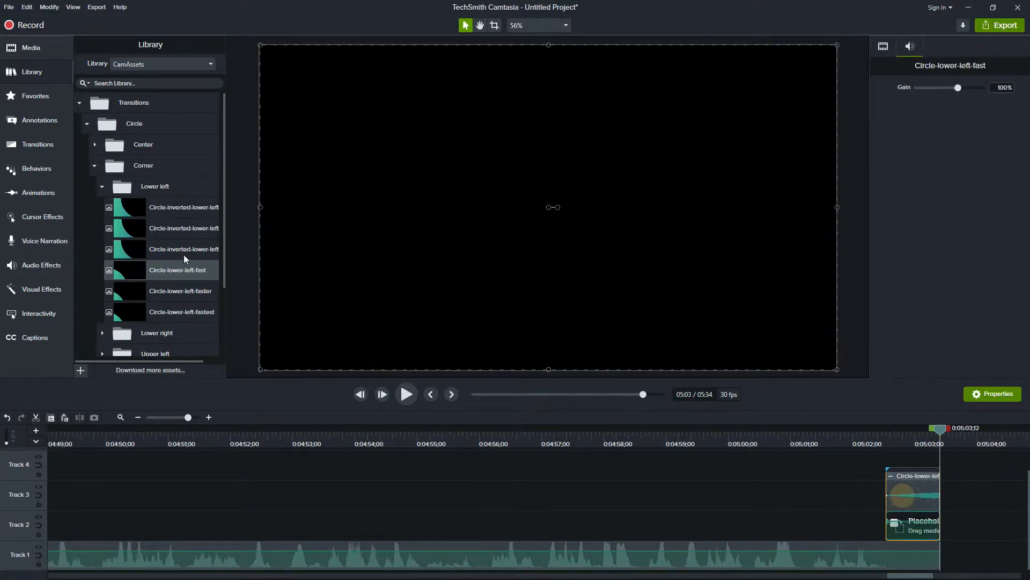
left_click(137, 64)
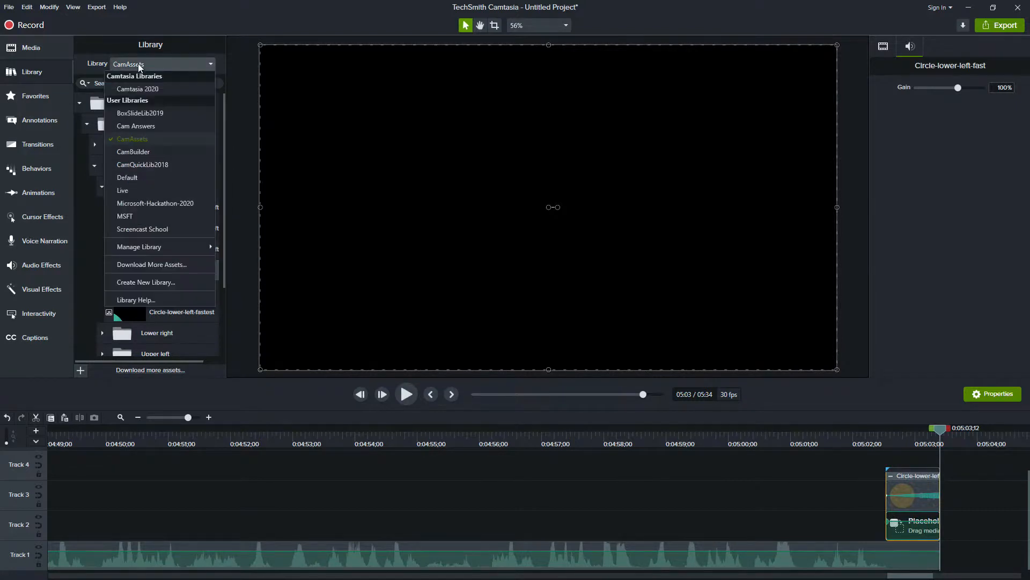
left_click(132, 188)
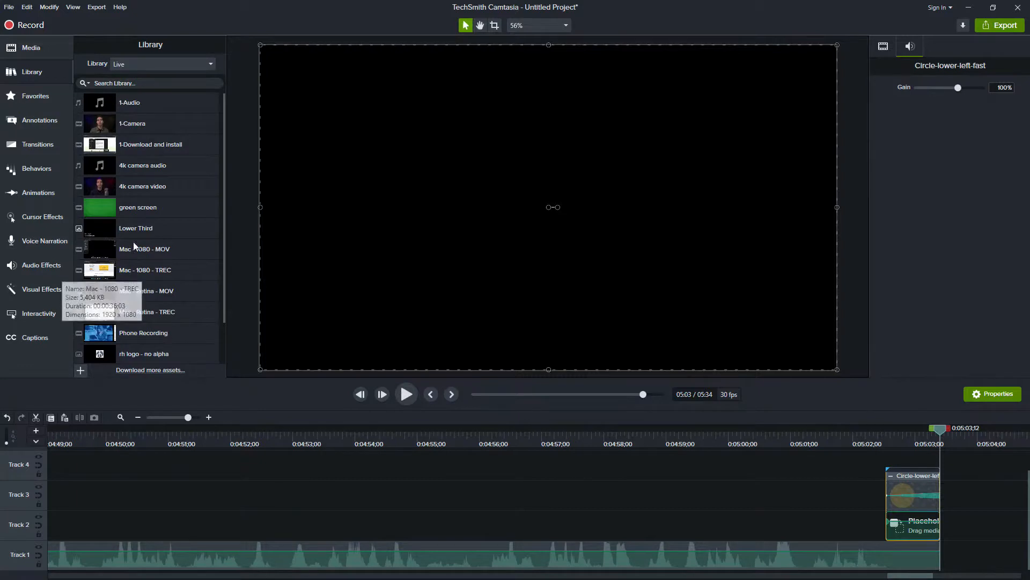
left_click_drag(141, 146, 510, 177)
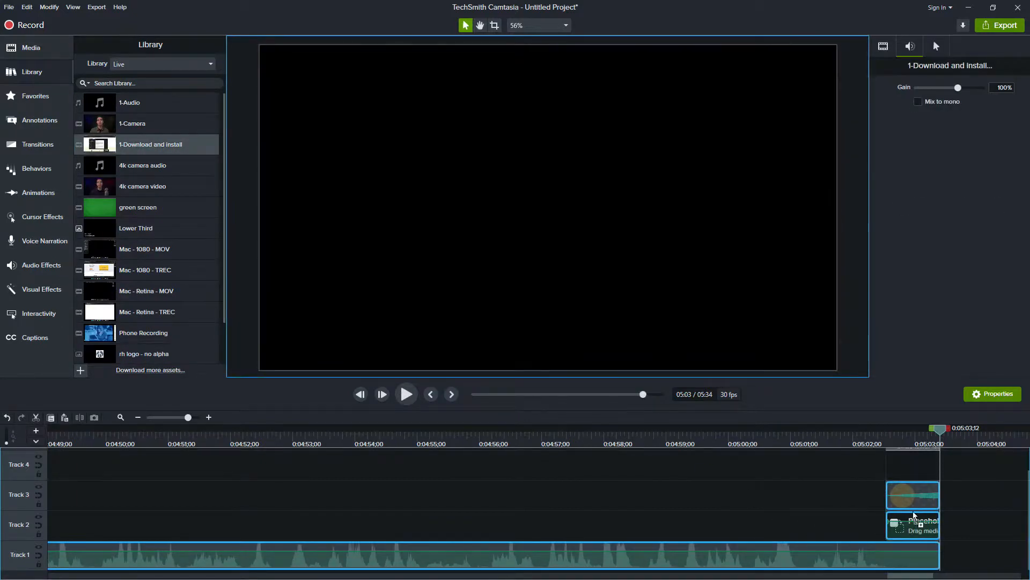
left_click_drag(914, 530, 912, 529)
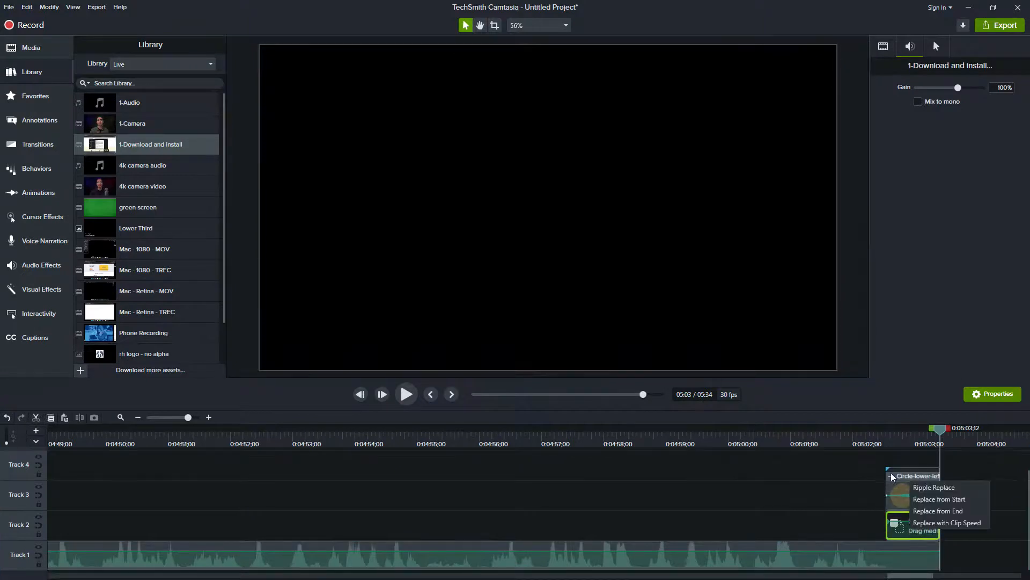
left_click(886, 438)
left_click_drag(887, 440, 915, 440)
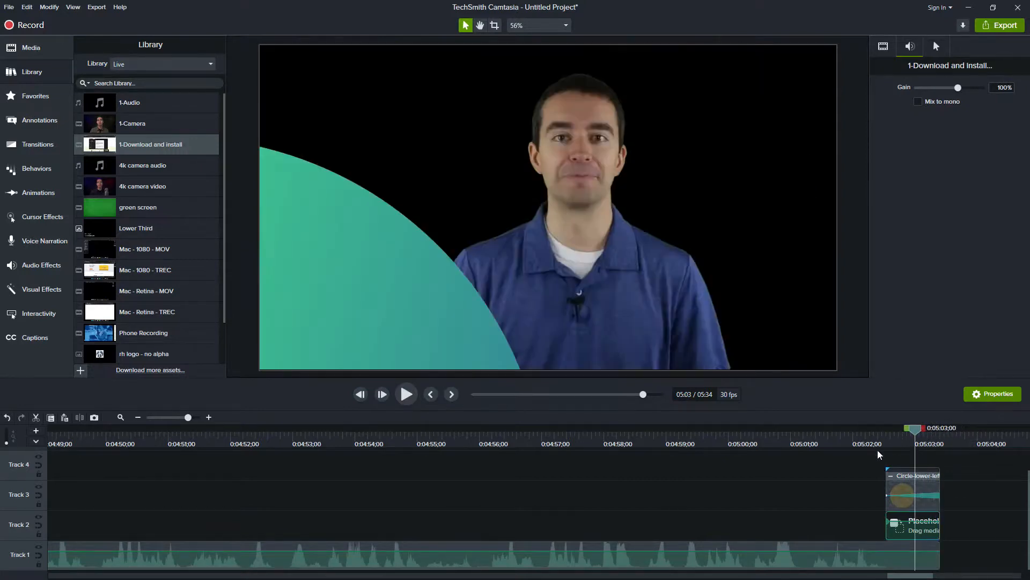
left_click(815, 535)
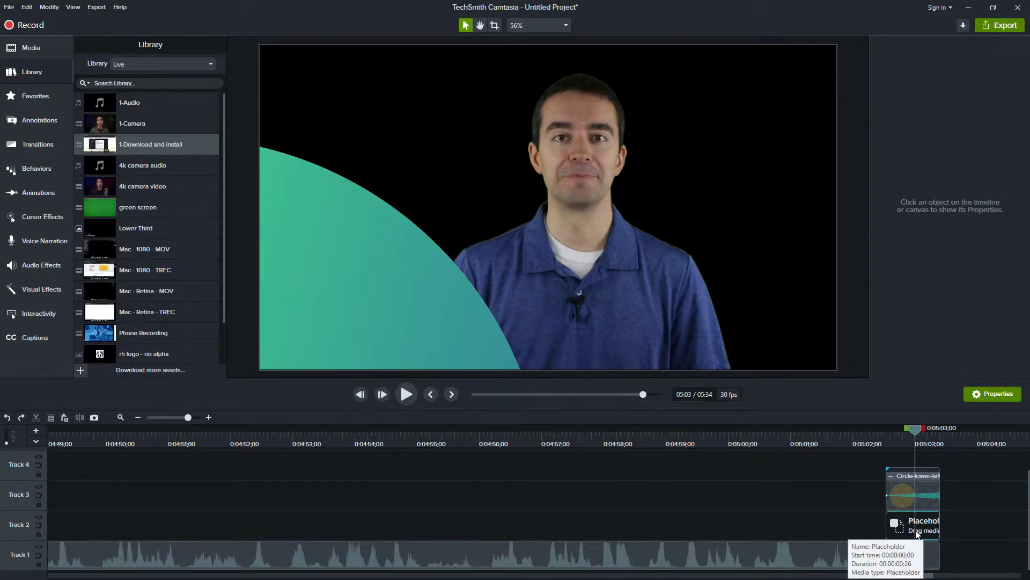
Replace the placeholder inside the Circle-lower-left-fast group with the 1-Download and install clip
left_click_drag(138, 147, 901, 526)
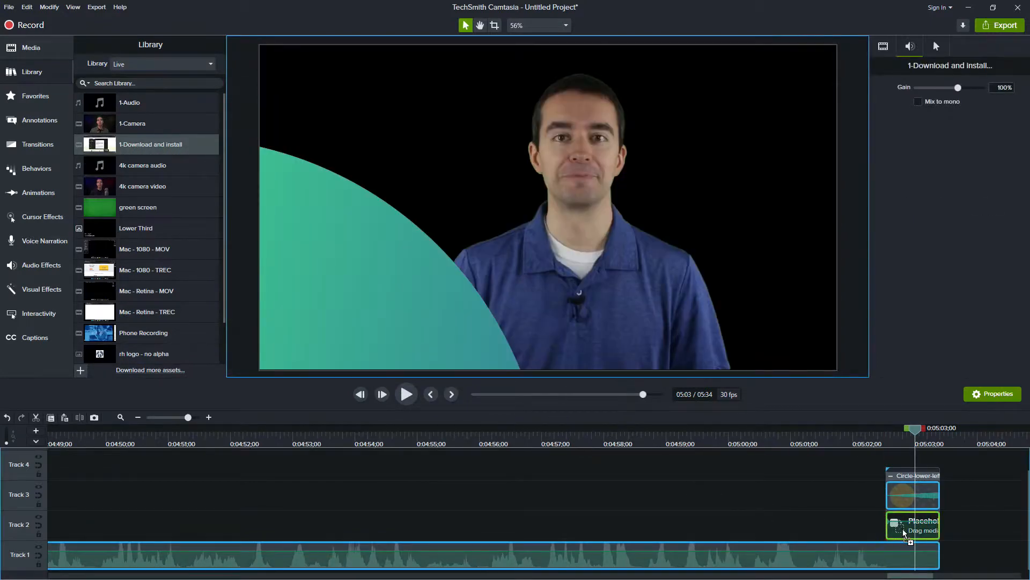
left_click_drag(905, 533, 905, 533)
left_click(937, 489)
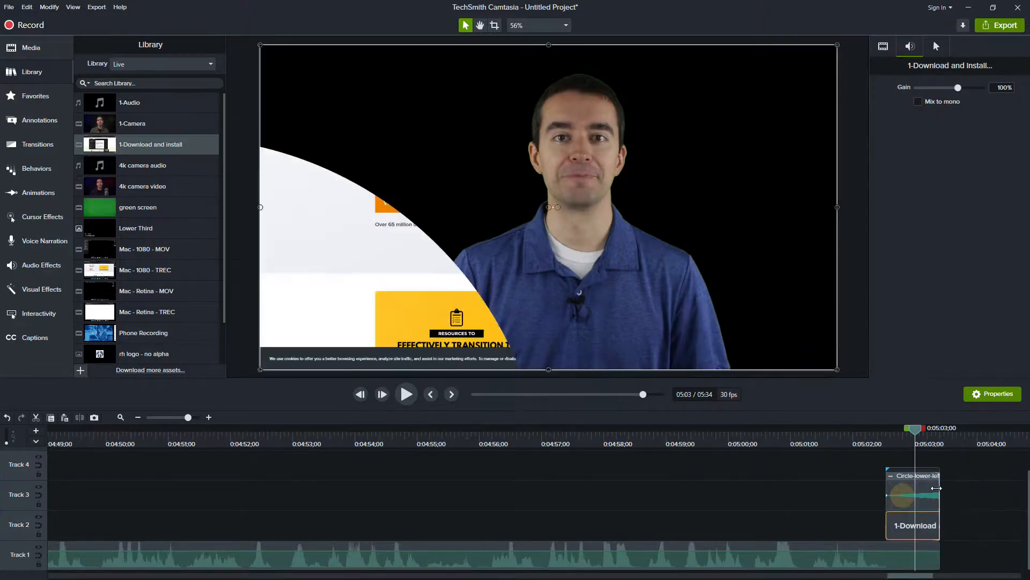
Extend the 1-Download and install clip in the group beyond the end of the Track 1 green screen clip and preview the result
left_click_drag(893, 443, 938, 450)
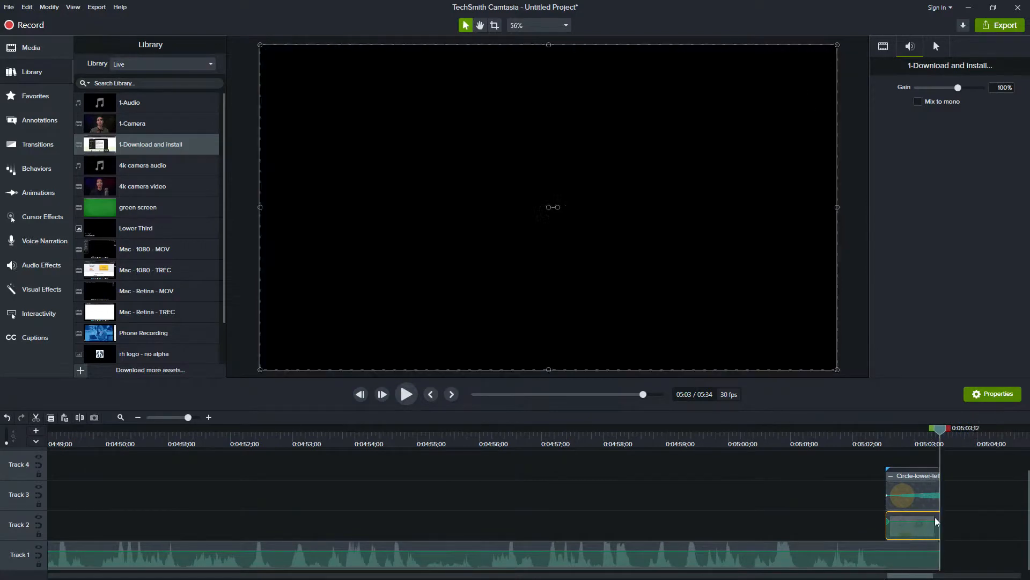
left_click_drag(940, 523, 1022, 523)
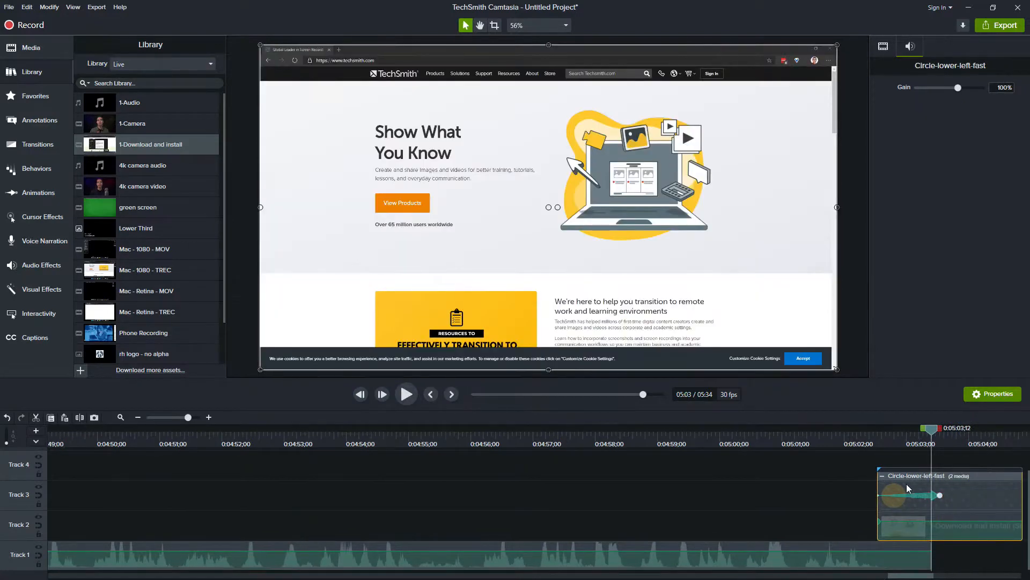
left_click_drag(933, 439, 985, 433)
left_click(817, 495)
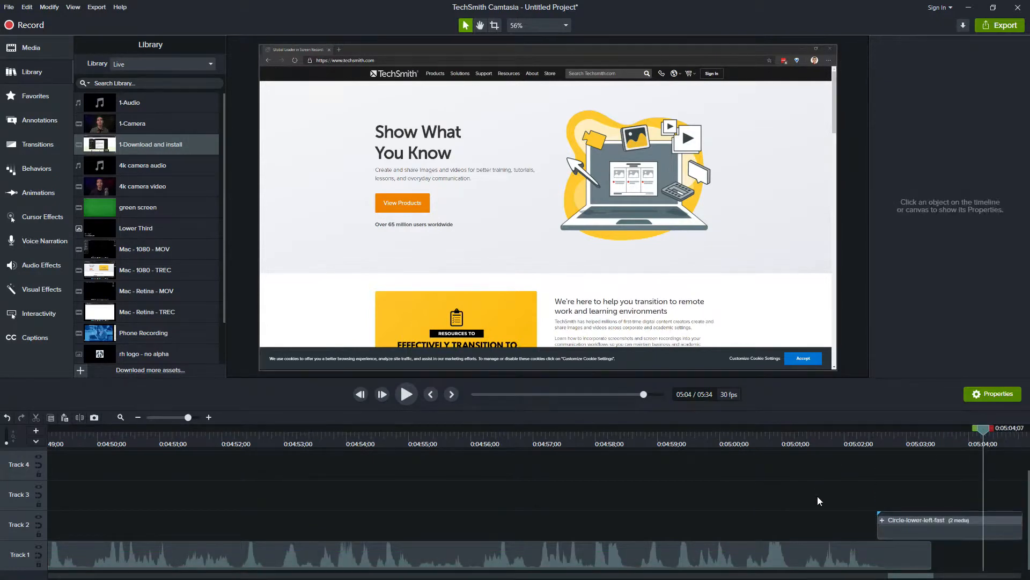